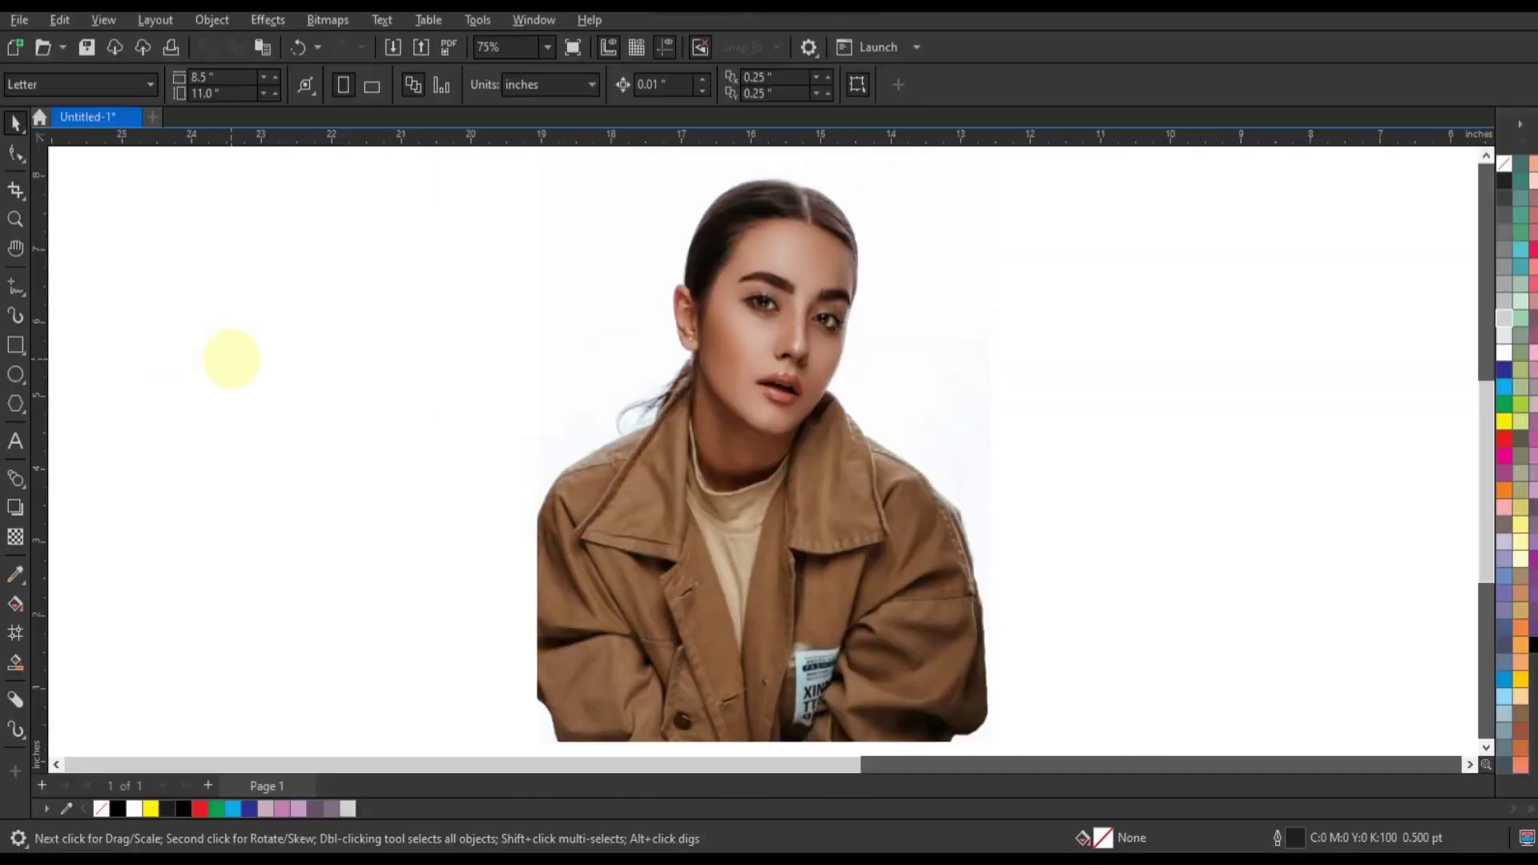
# - Zoom in to about 154% on the woman's face in the portrait photo
pyautogui.click(760, 471)
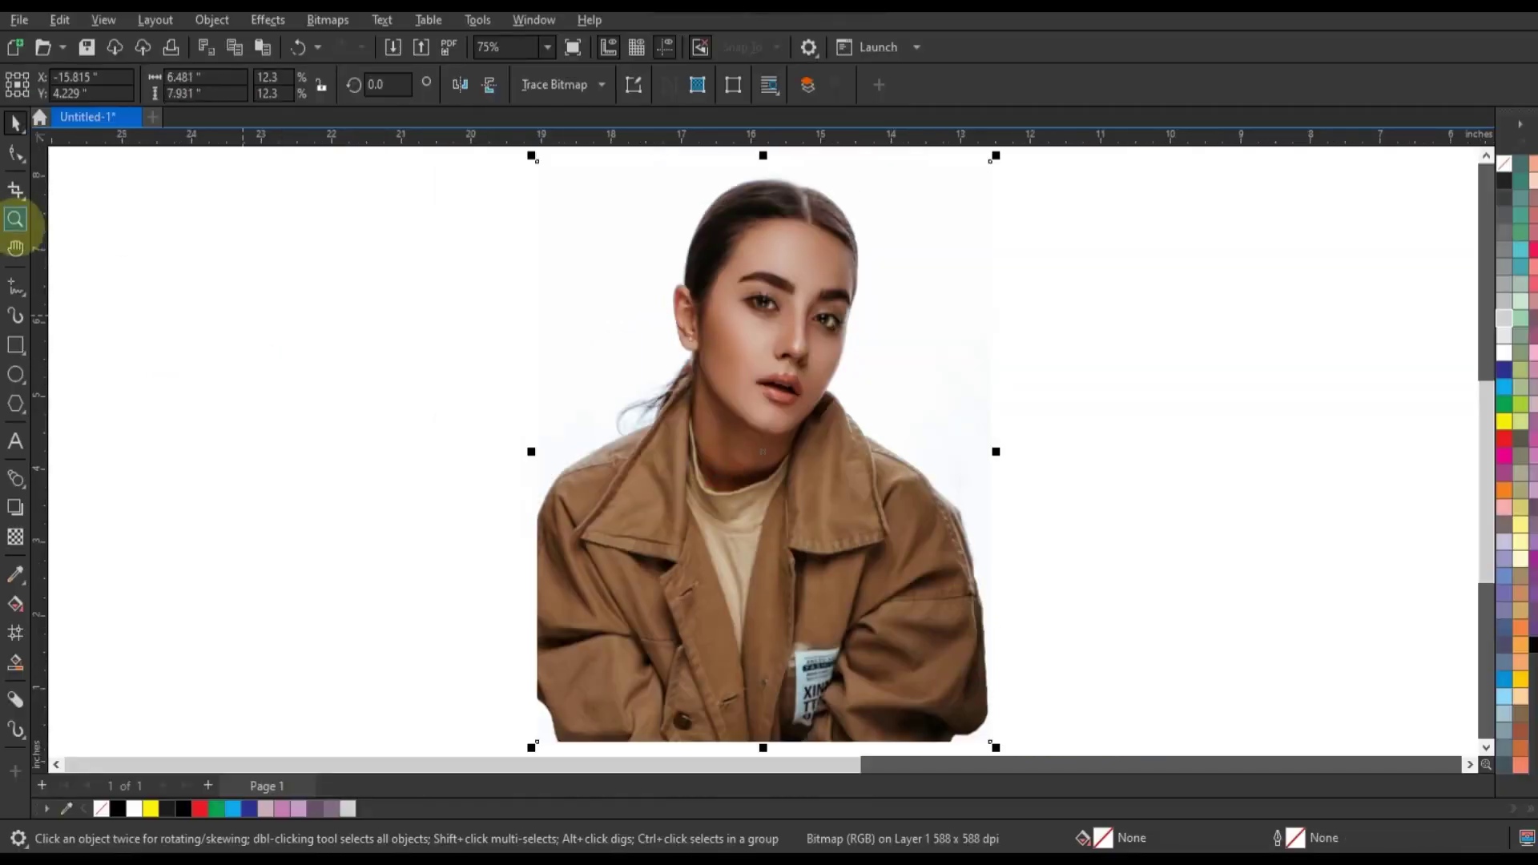
pyautogui.click(15, 218)
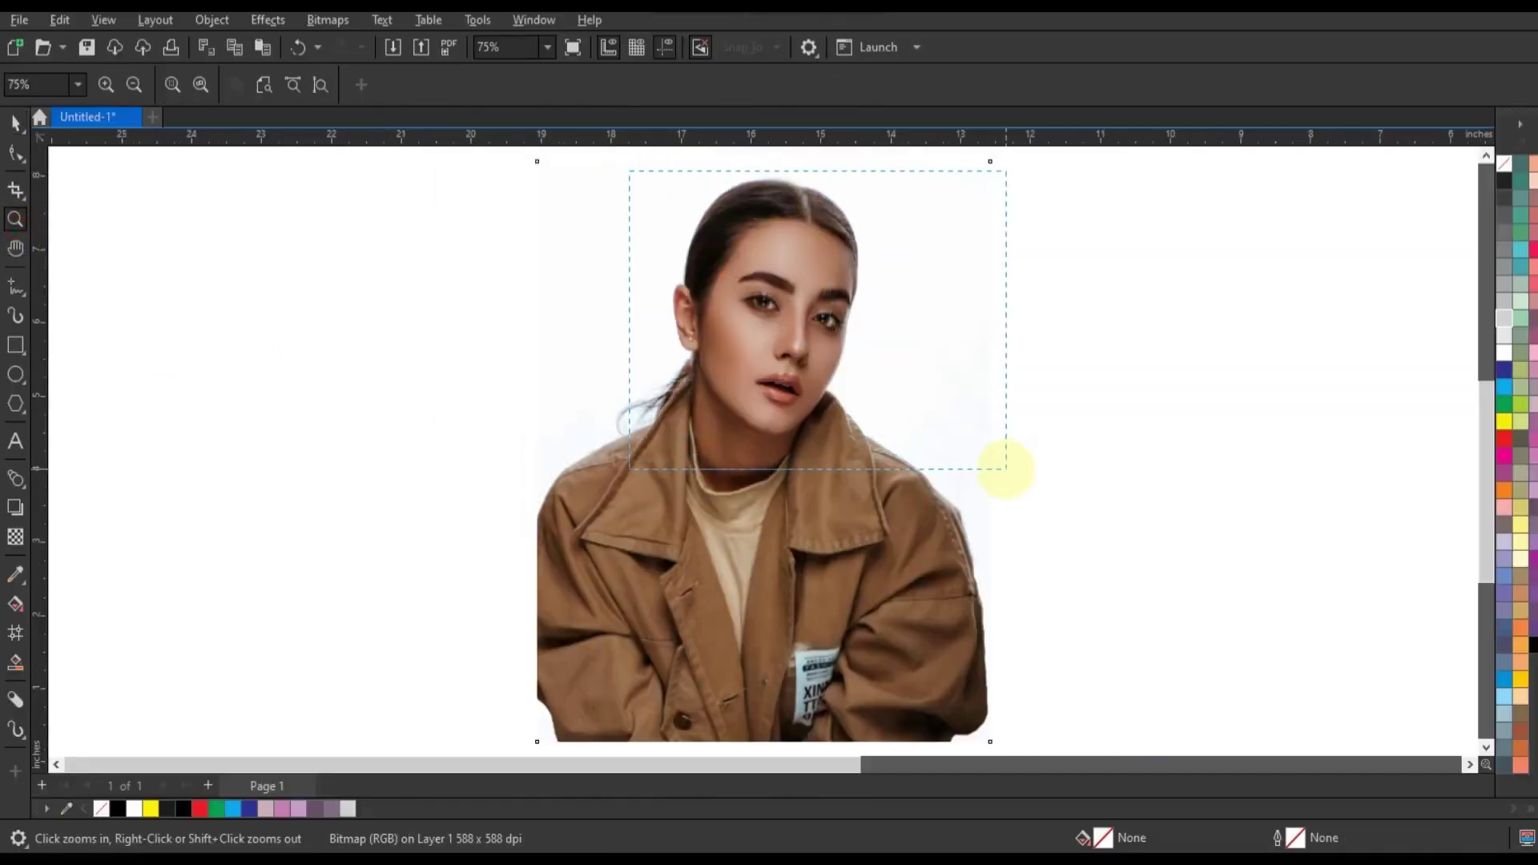
pyautogui.moveTo(630, 171); pyautogui.dragTo(1006, 468)
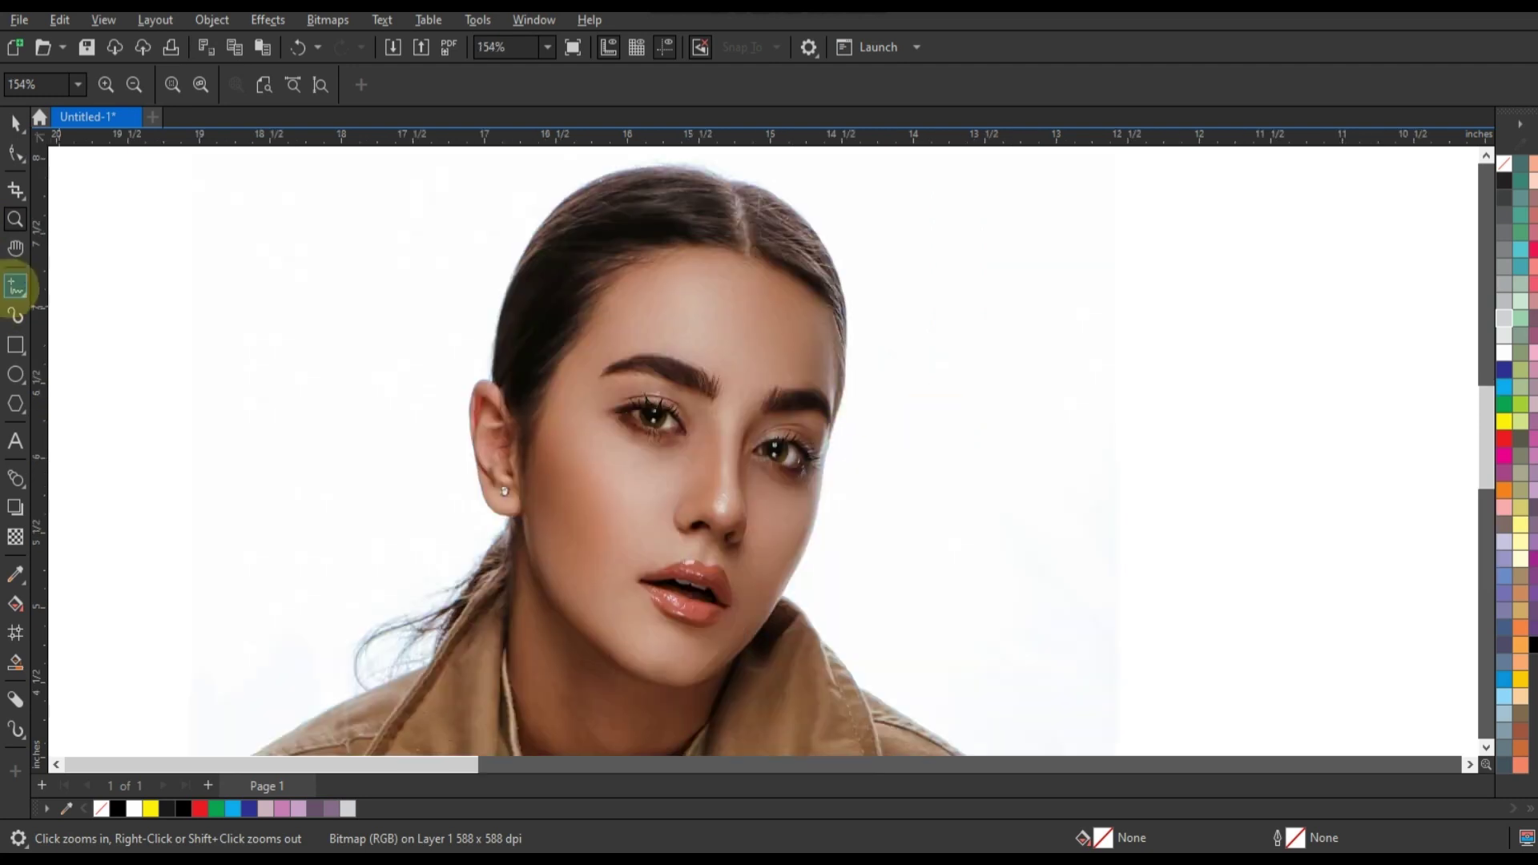
# - Choose the Pen tool with a 2.0 pt outline width
pyautogui.click(25, 294)
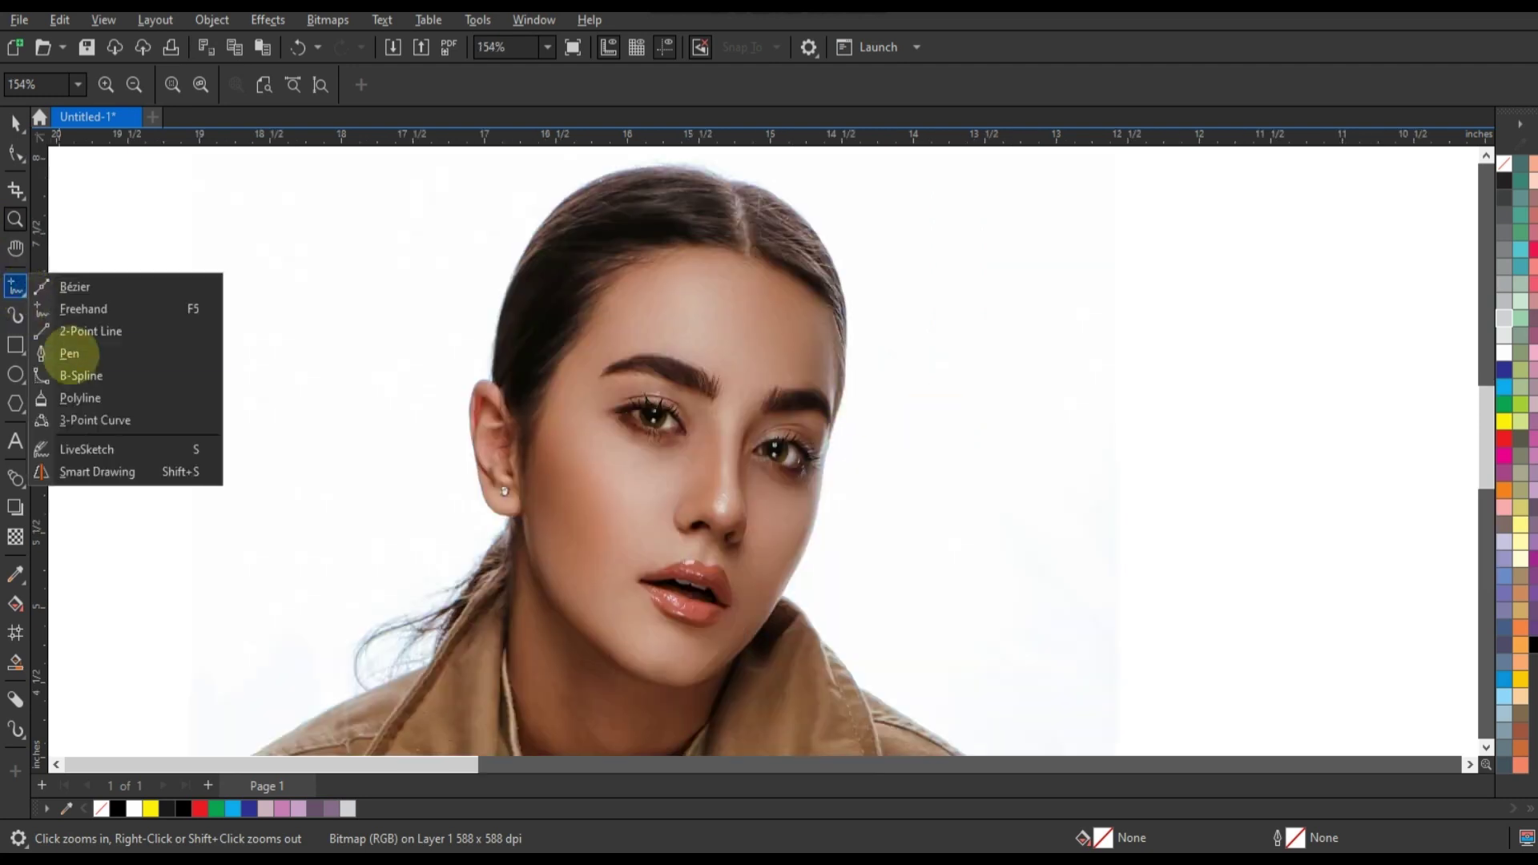
pyautogui.click(69, 354)
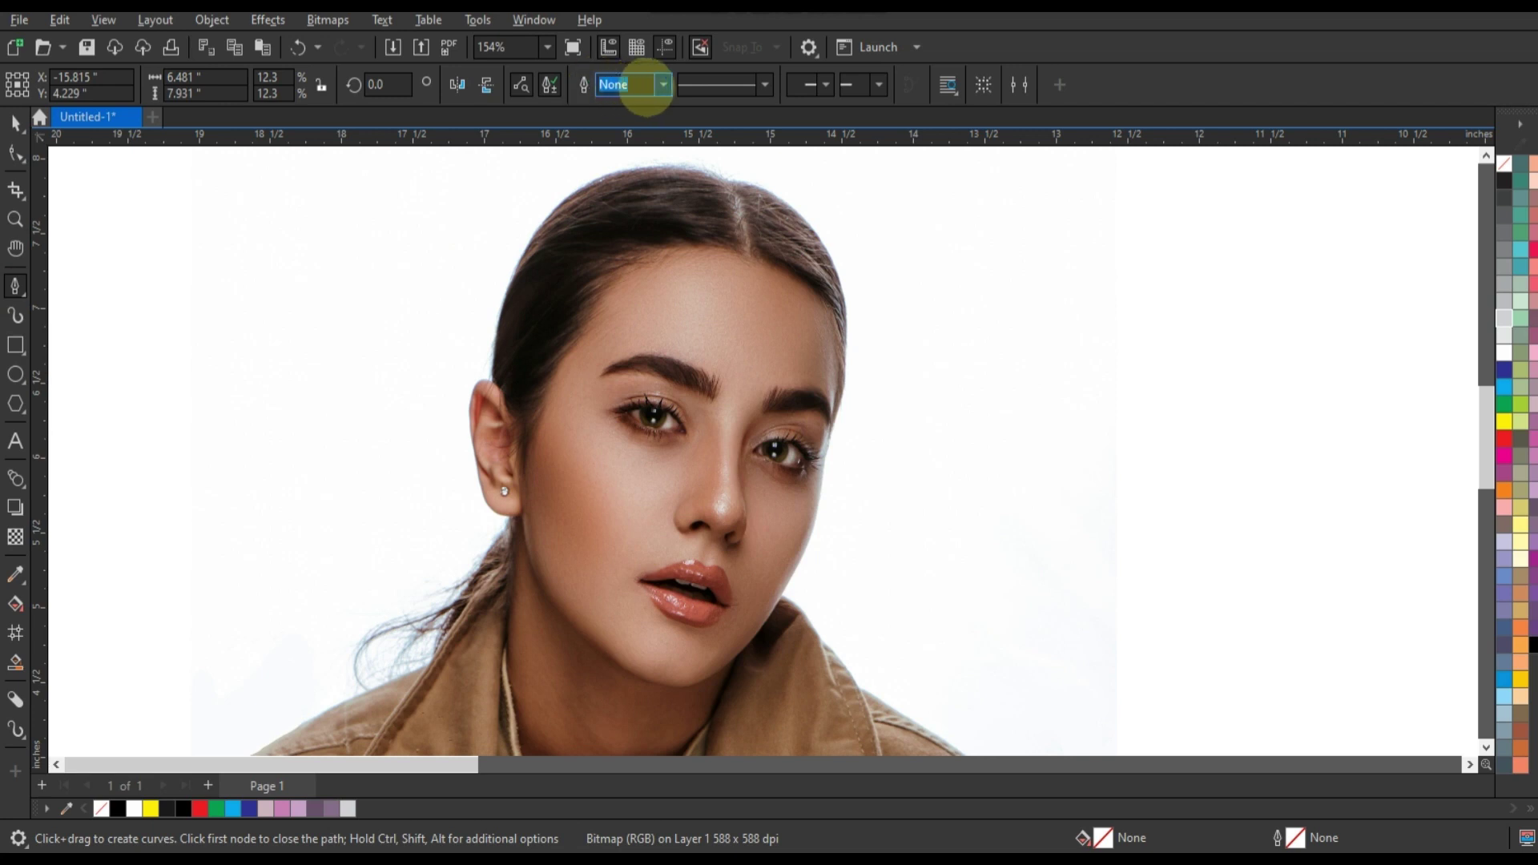
pyautogui.click(648, 84)
pyautogui.click(615, 198)
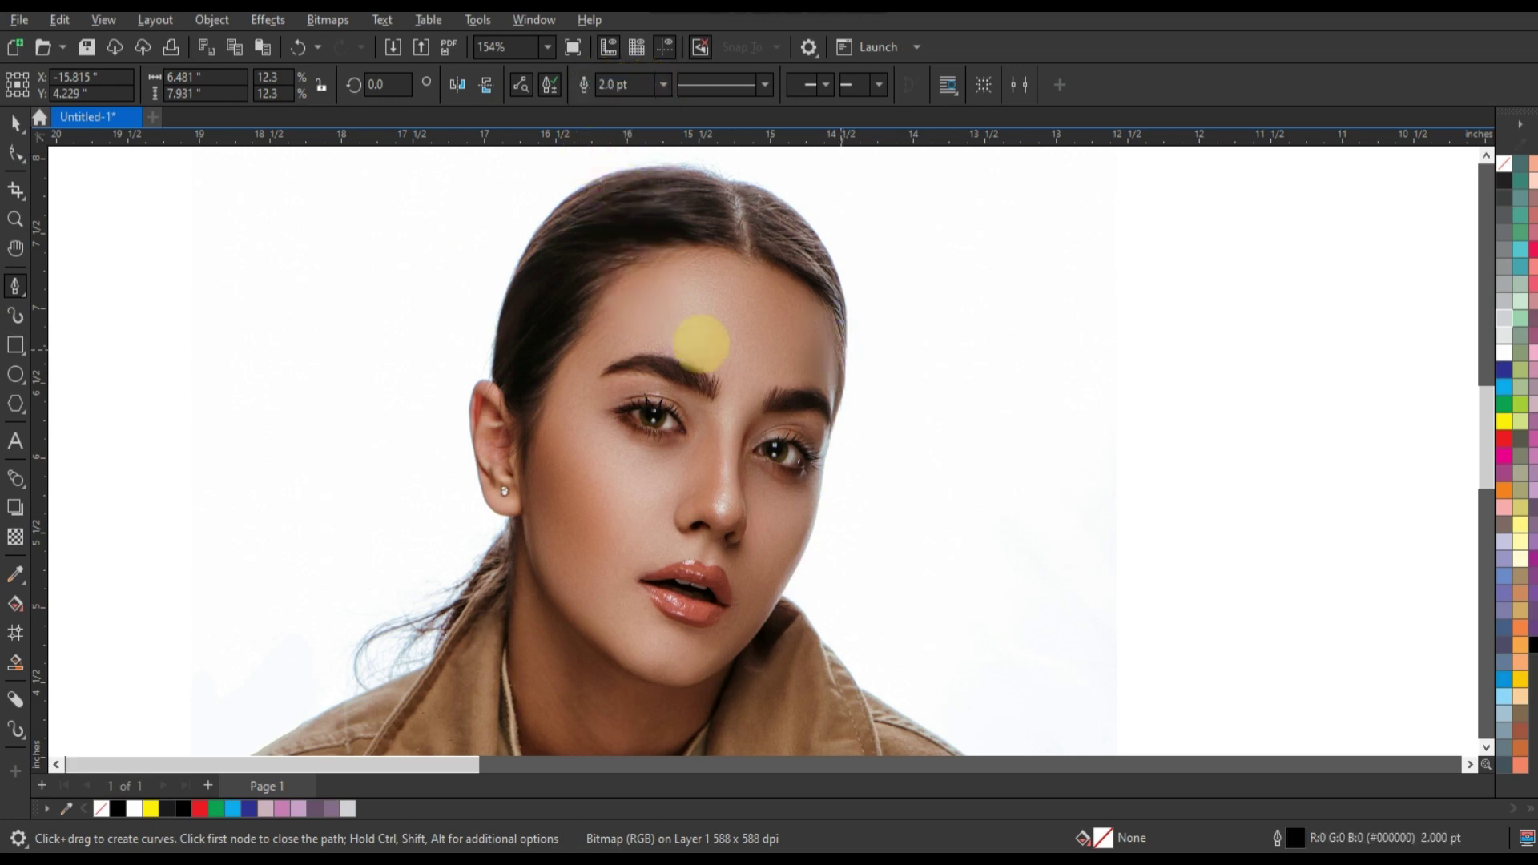
# - Trace a closed path around the hair, collar, jacket and neck of the figure
pyautogui.click(512, 271)
pyautogui.click(730, 181)
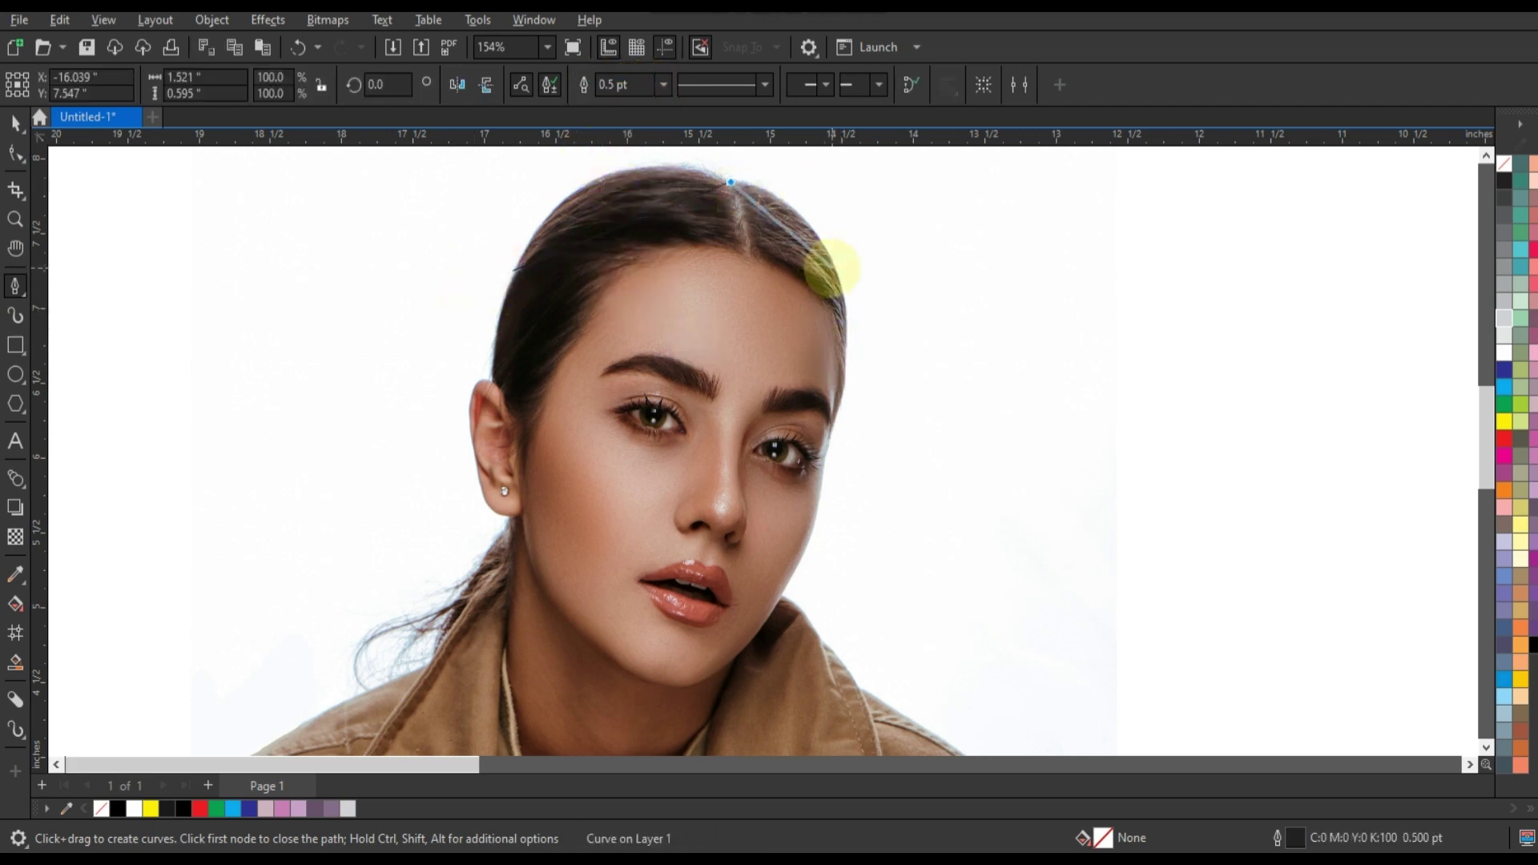
pyautogui.moveTo(841, 369)
pyautogui.mouseDown()
pyautogui.moveTo(833, 440)
pyautogui.moveTo(885, 535)
pyautogui.mouseUp()
pyautogui.scroll(-3, 686, 549)
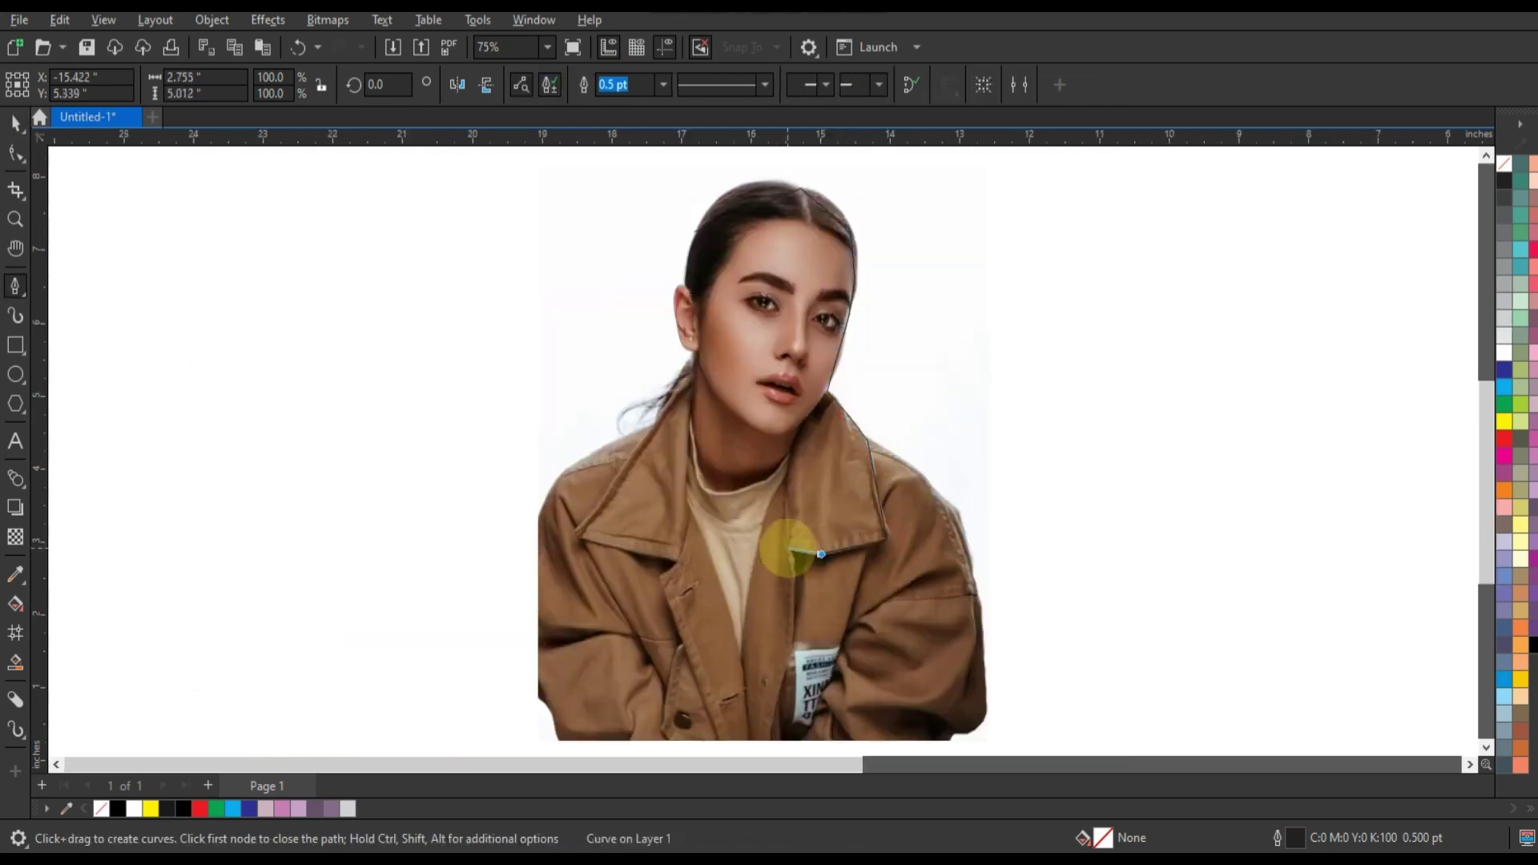
pyautogui.moveTo(788, 646)
pyautogui.mouseDown()
pyautogui.moveTo(773, 704)
pyautogui.moveTo(737, 732)
pyautogui.mouseUp()
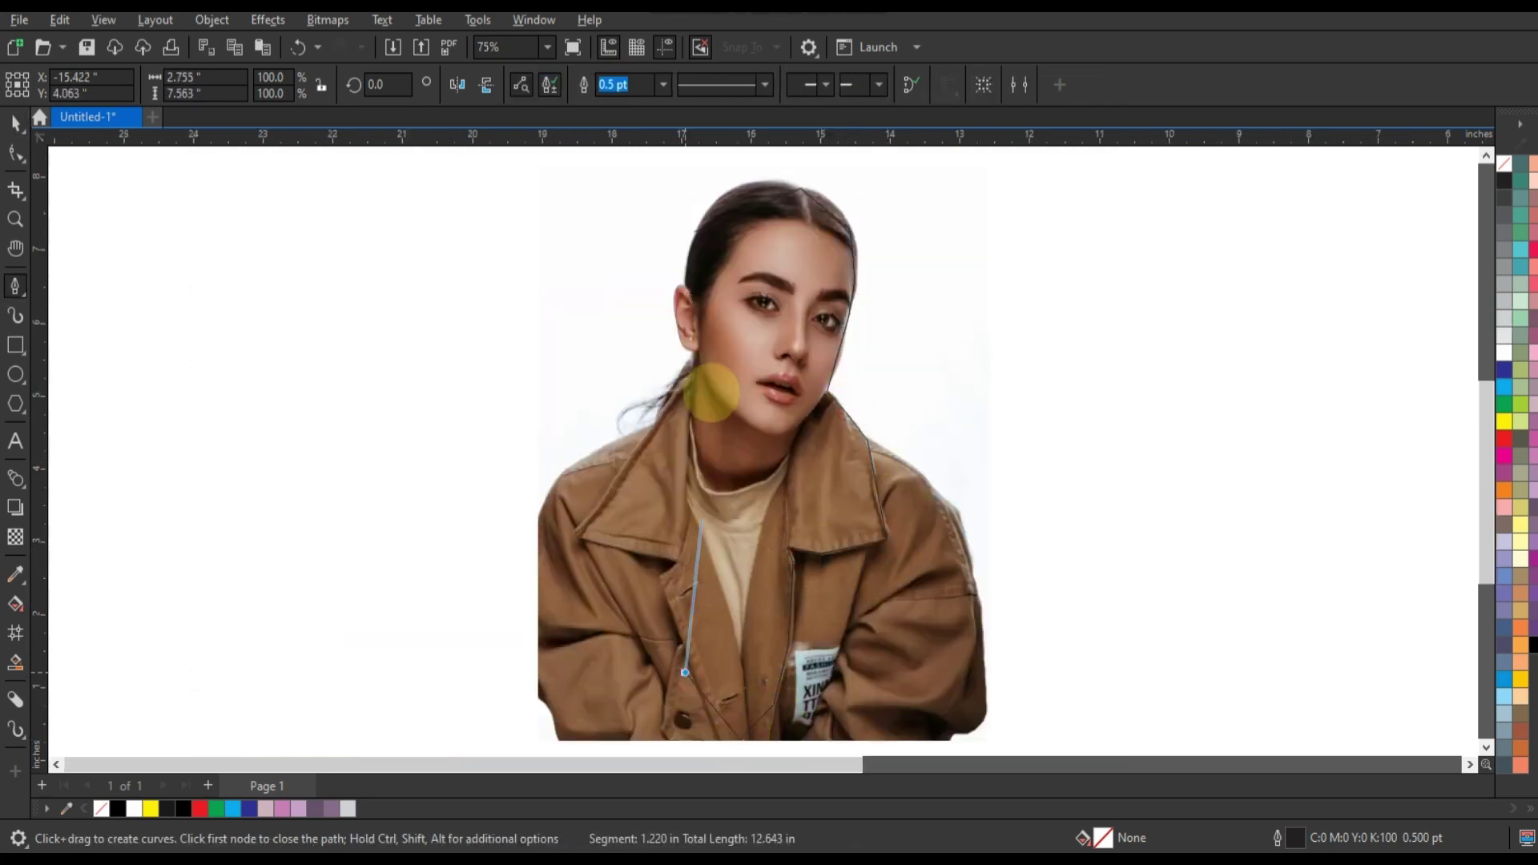
pyautogui.moveTo(649, 433); pyautogui.dragTo(664, 410)
pyautogui.click(687, 372)
pyautogui.click(695, 351)
pyautogui.click(675, 313)
pyautogui.click(682, 284)
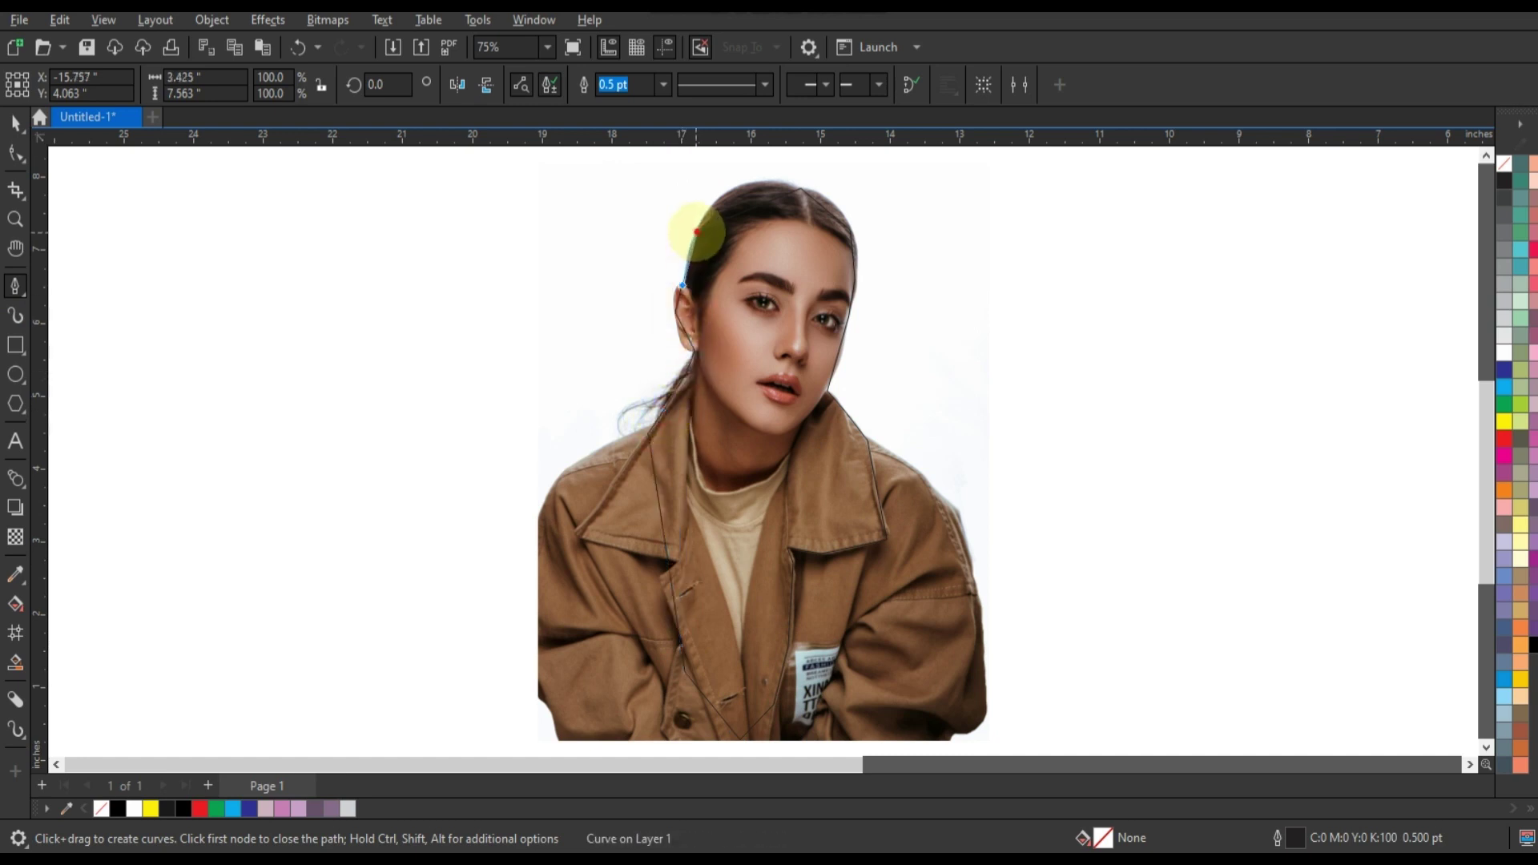
pyautogui.click(694, 233)
pyautogui.press('F10')
# - Zoom on the top of the head and curve the outline along the hairline
pyautogui.click(14, 219)
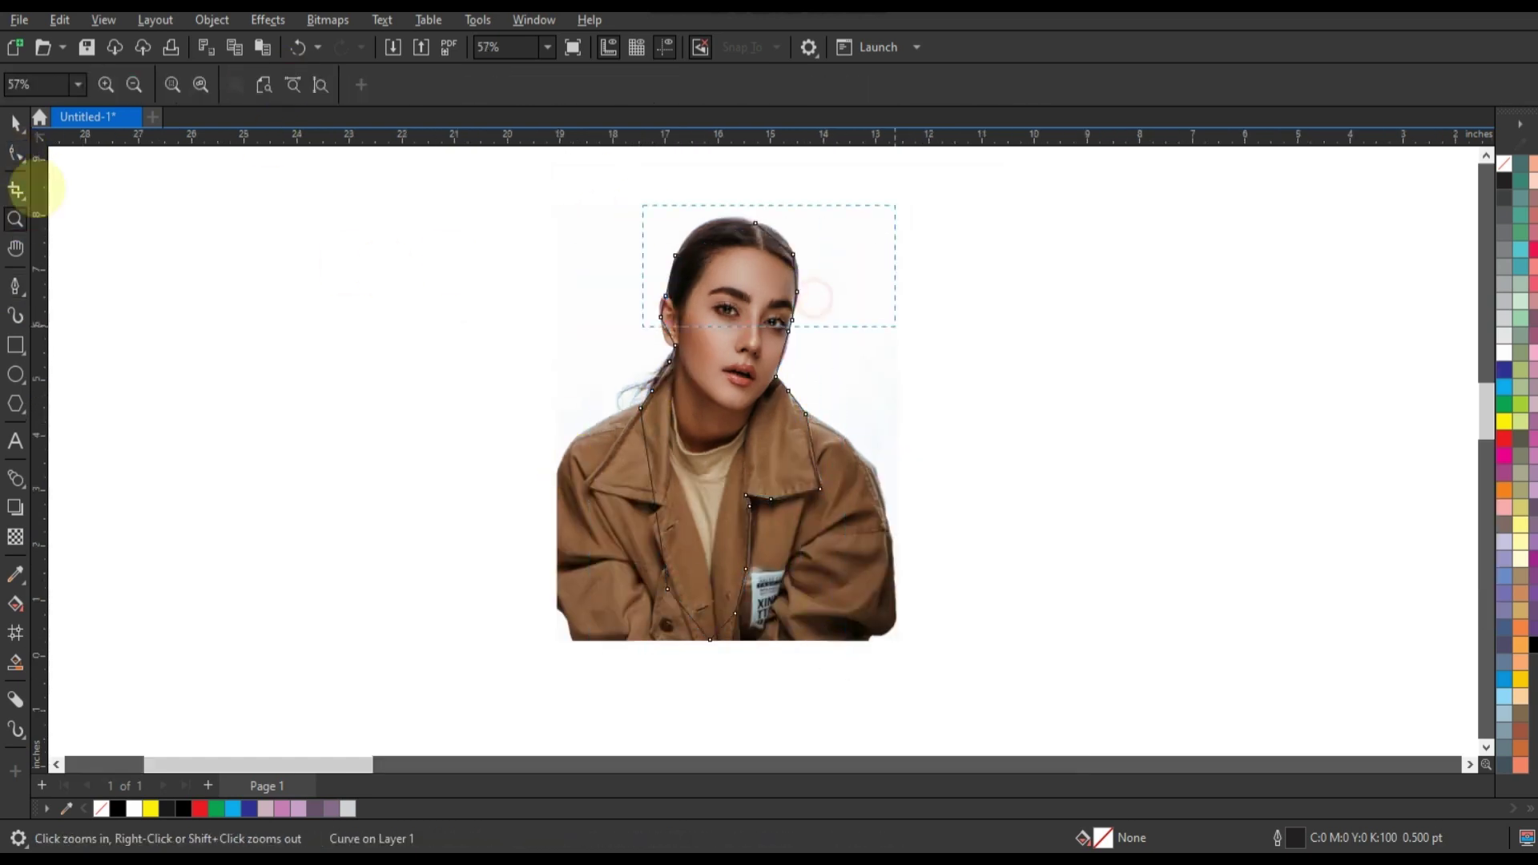
pyautogui.moveTo(645, 203); pyautogui.dragTo(896, 326)
pyautogui.press('F10')
pyautogui.moveTo(565, 294); pyautogui.dragTo(481, 233)
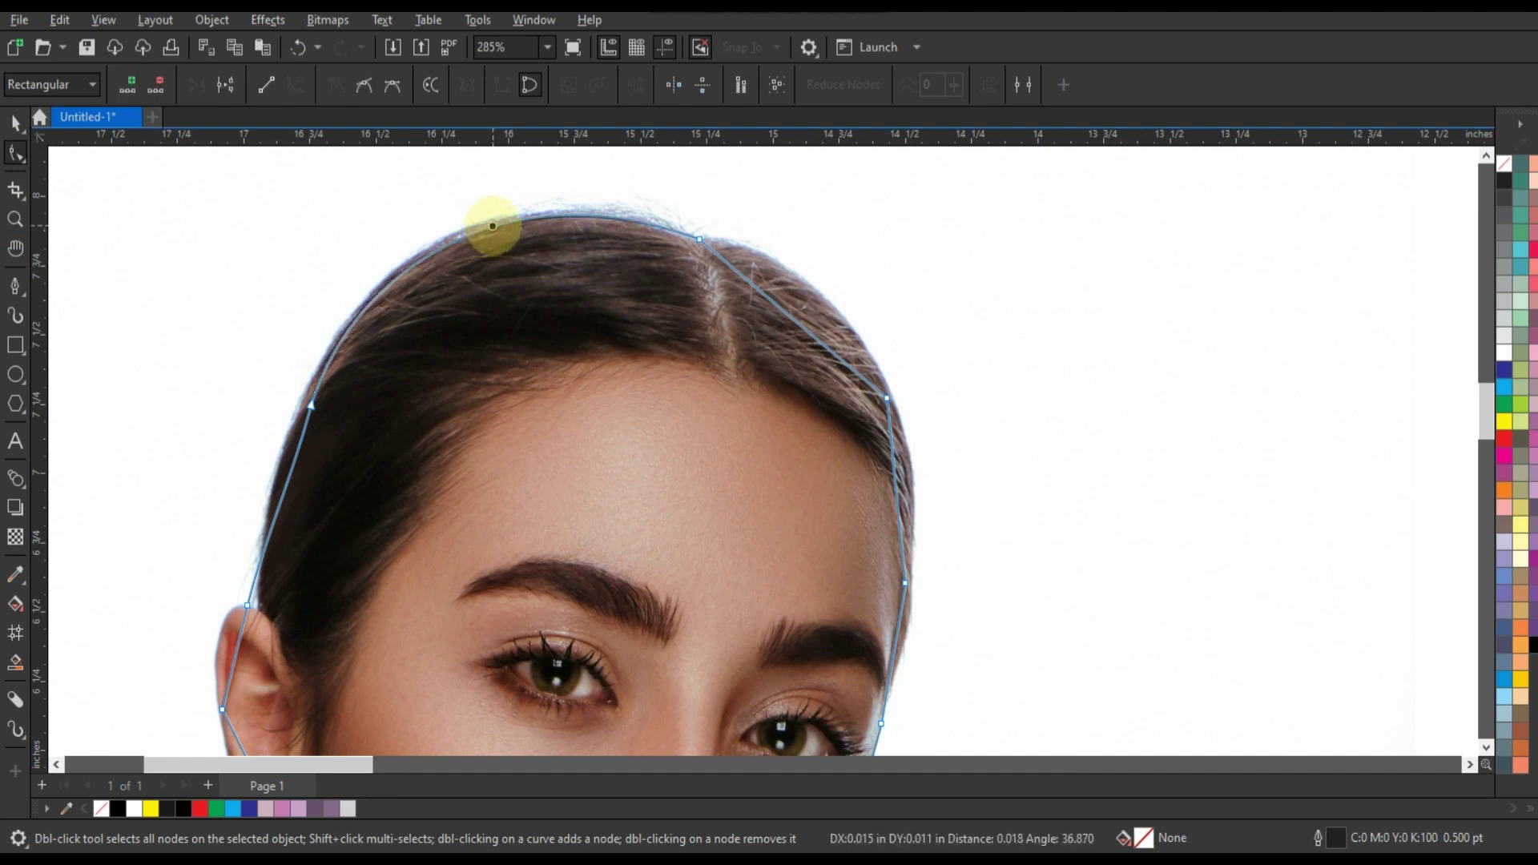
pyautogui.moveTo(793, 317); pyautogui.dragTo(837, 308)
pyautogui.moveTo(896, 483)
pyautogui.mouseDown()
pyautogui.moveTo(910, 628)
pyautogui.moveTo(900, 584)
pyautogui.mouseUp()
pyautogui.moveTo(257, 532); pyautogui.dragTo(302, 498)
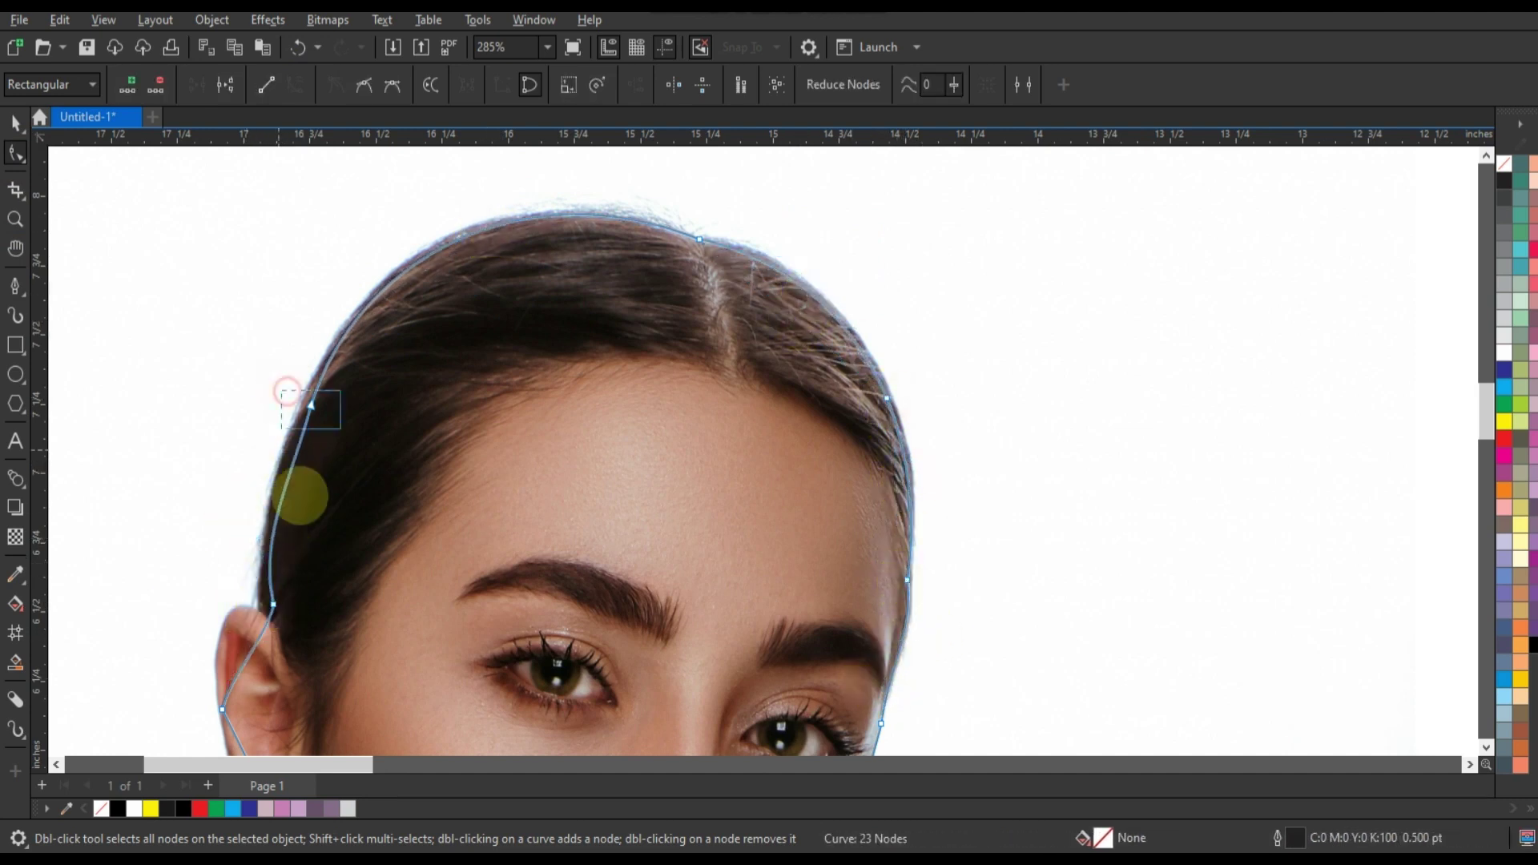
pyautogui.moveTo(248, 605)
pyautogui.mouseDown()
pyautogui.moveTo(266, 615)
pyautogui.moveTo(229, 597)
pyautogui.mouseUp()
# - Bend the outline segments to follow the ear and cheek
pyautogui.scroll(-2, 217, 633)
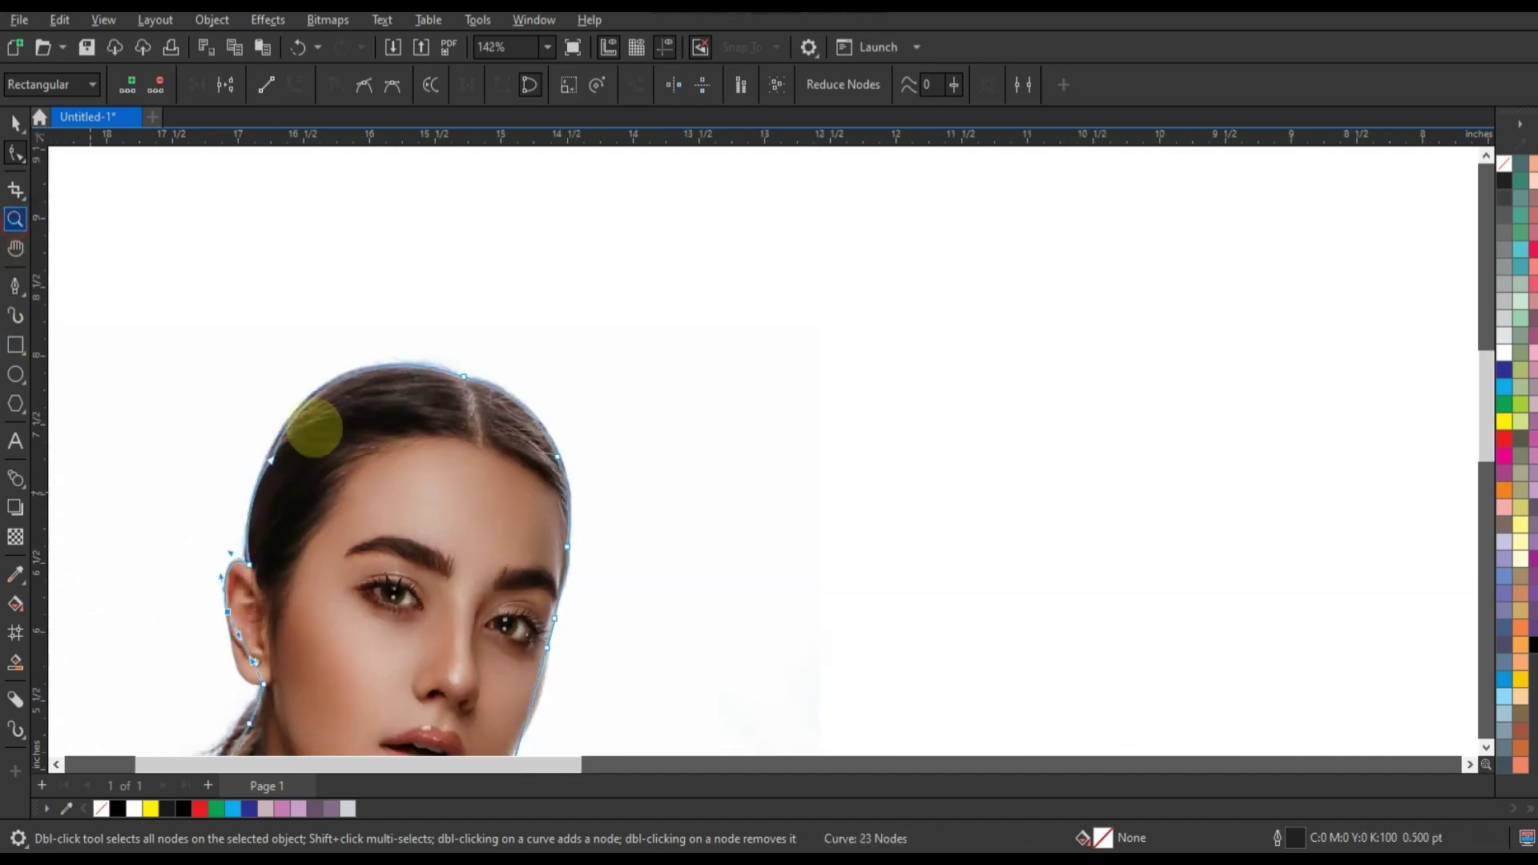
pyautogui.scroll(3, 247, 653)
pyautogui.moveTo(551, 469); pyautogui.dragTo(463, 618)
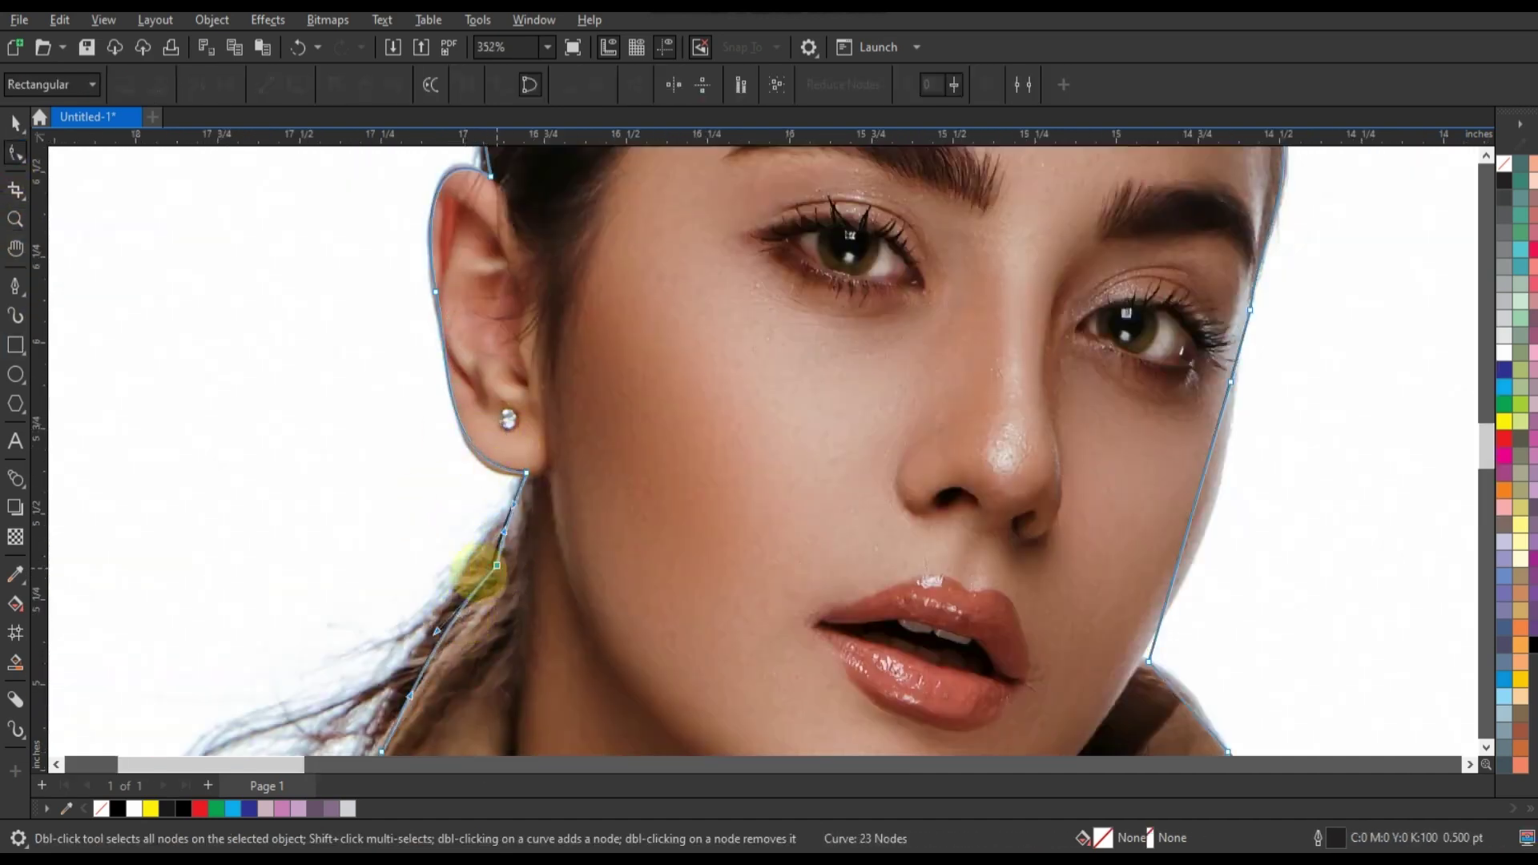
pyautogui.scroll(-2, 635, 521)
pyautogui.scroll(2, 635, 521)
pyautogui.press('z')
pyautogui.click(16, 152)
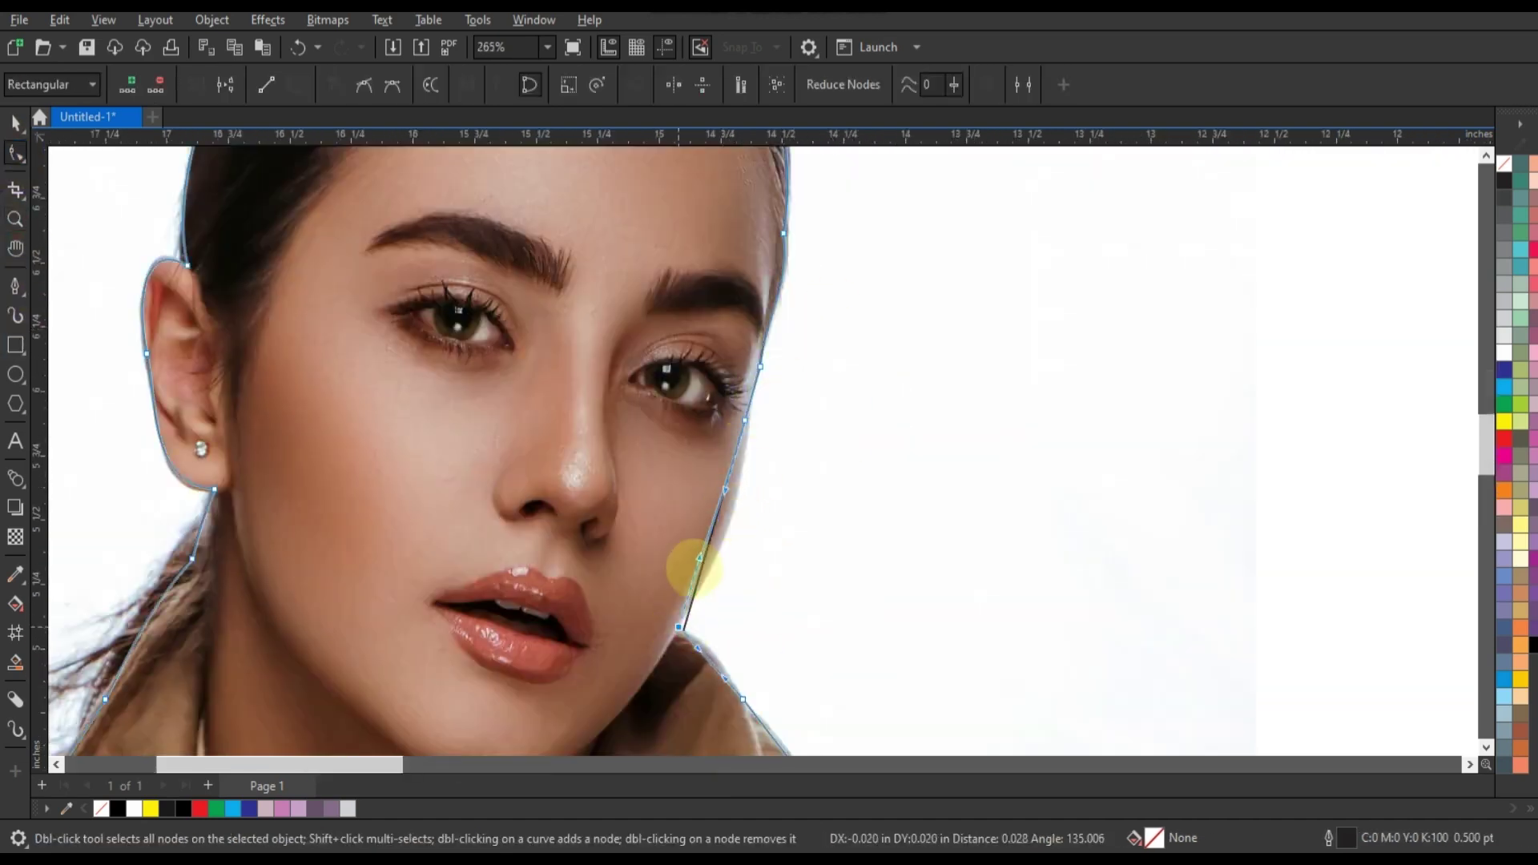
pyautogui.moveTo(731, 515); pyautogui.dragTo(731, 509)
# - Deselect the nodes and zoom out to show the whole image
pyautogui.click(707, 659)
pyautogui.press('F3')
pyautogui.scroll(-6, 1476, 748)
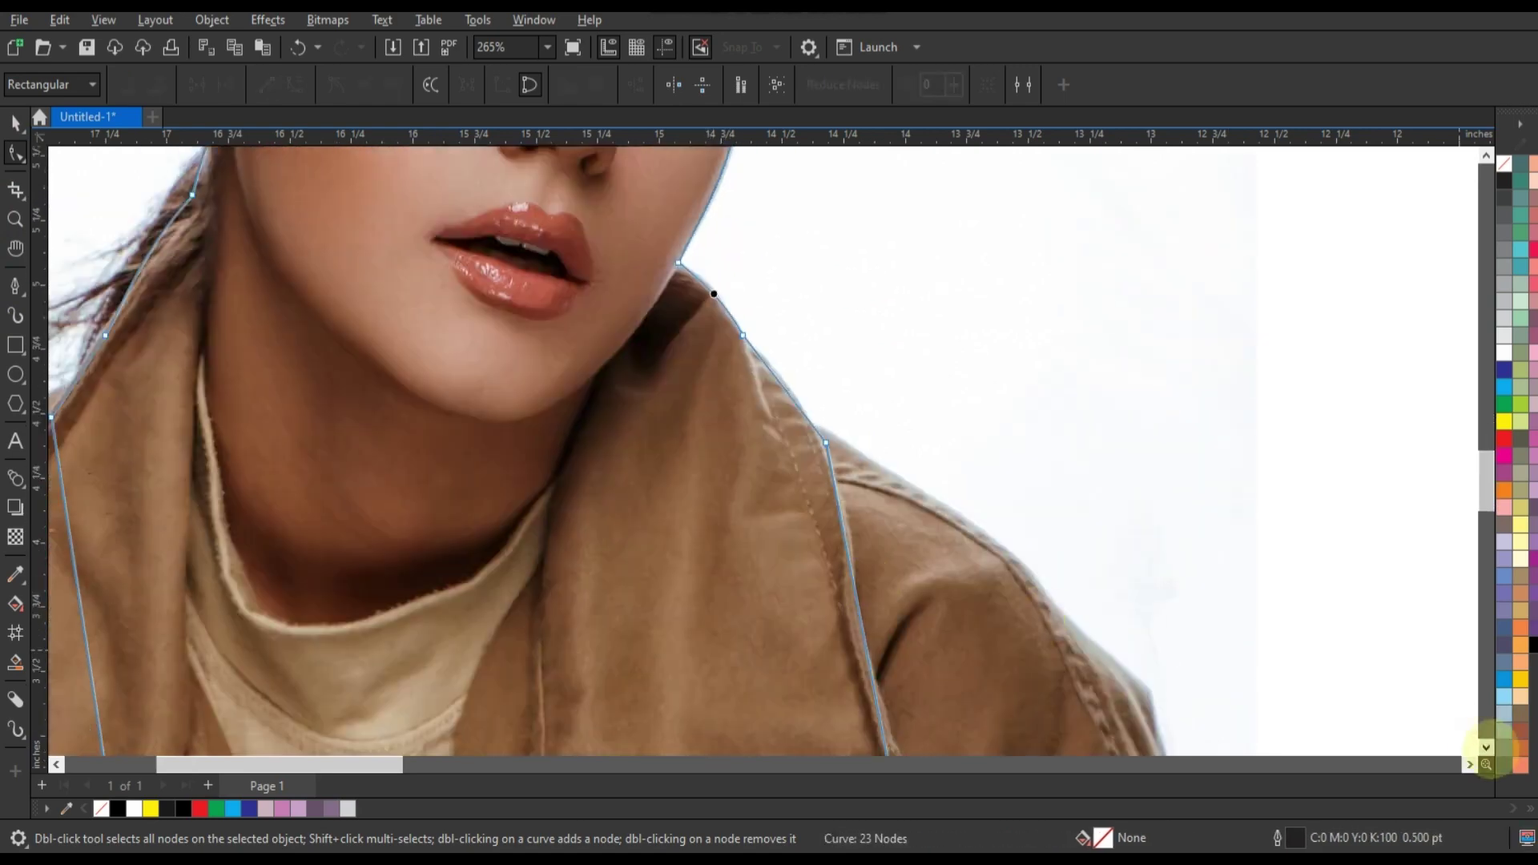
pyautogui.click(14, 121)
pyautogui.click(821, 621)
pyautogui.press('F4')
pyautogui.press('Escape')
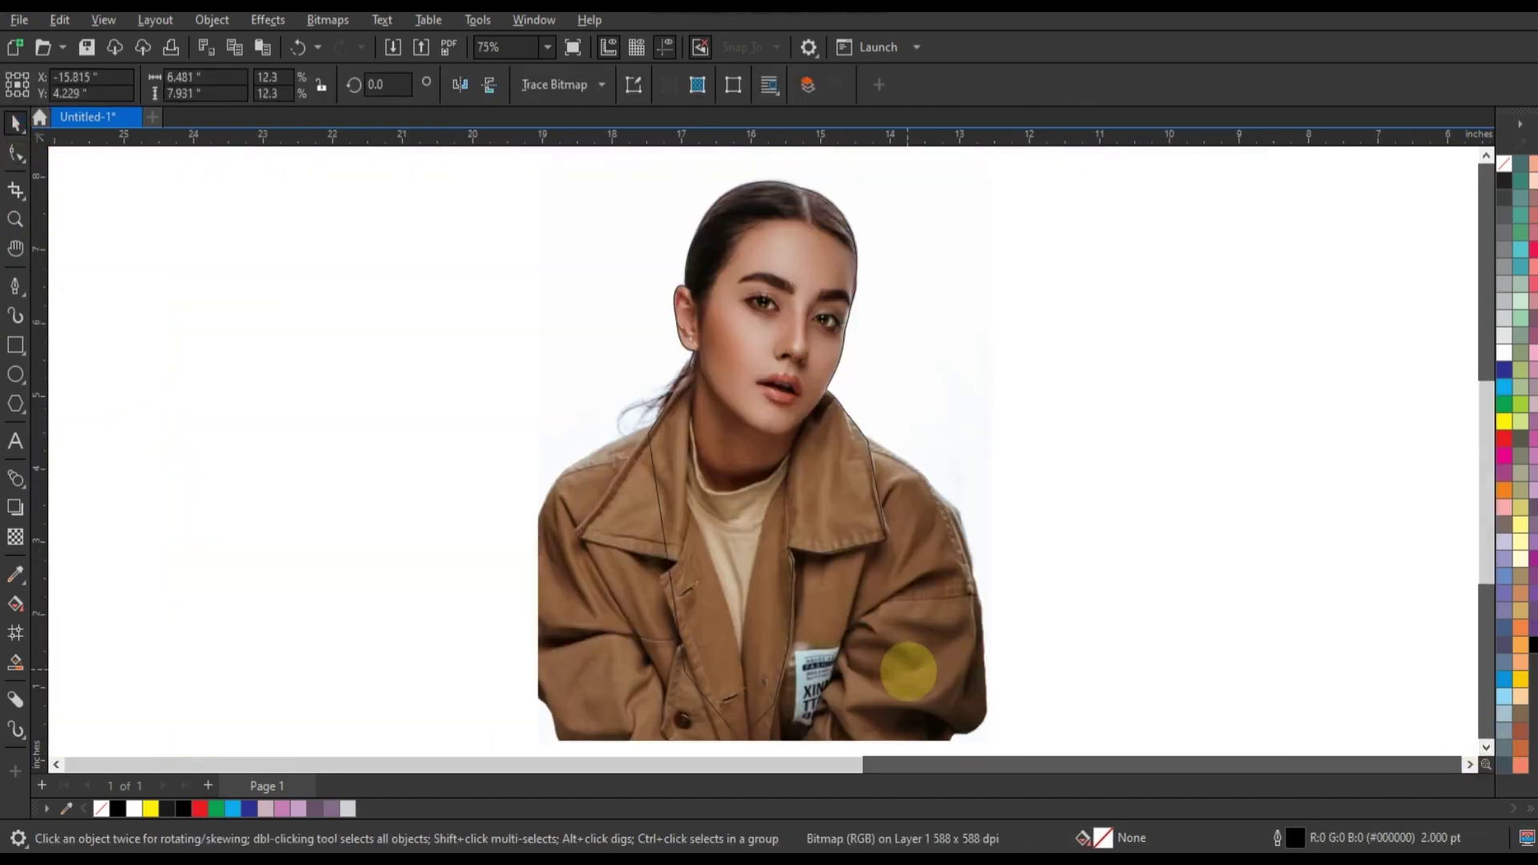
# - Convert the portrait photo to a grayscale bitmap
pyautogui.click(925, 674)
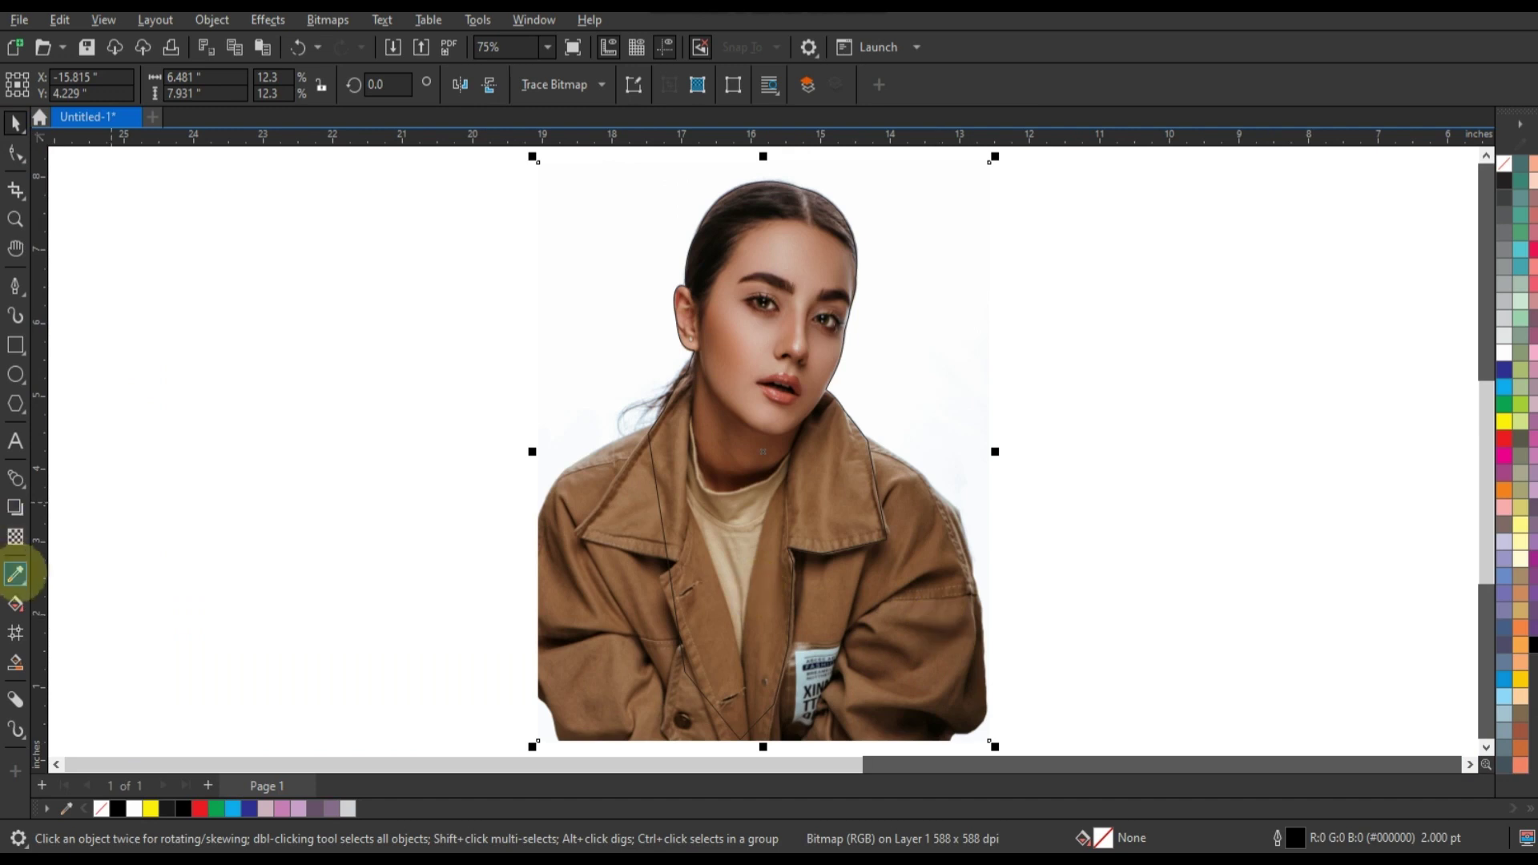
pyautogui.click(324, 21)
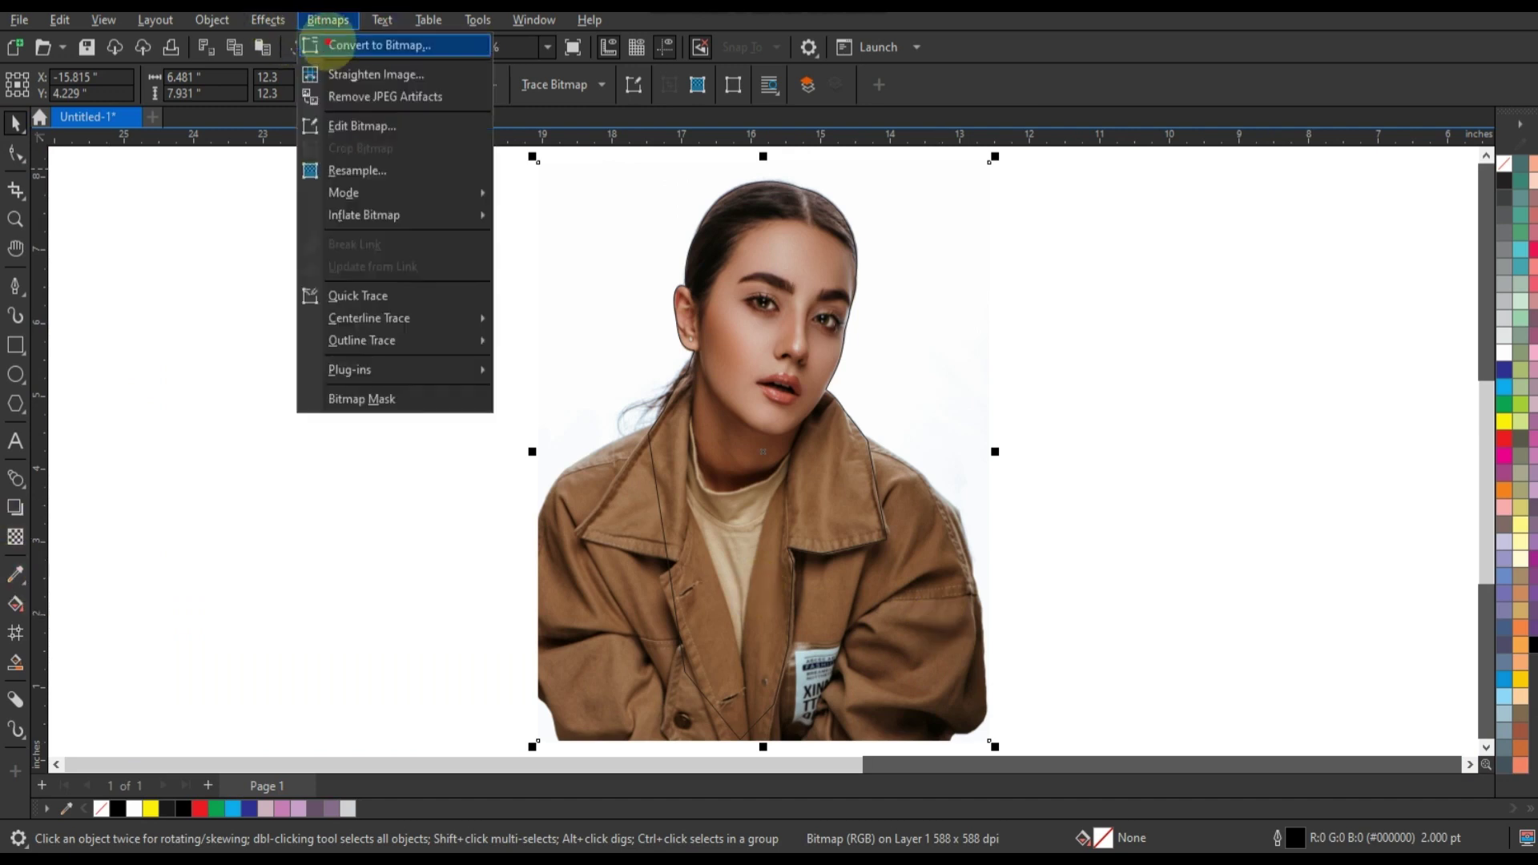
pyautogui.click(376, 45)
pyautogui.click(798, 545)
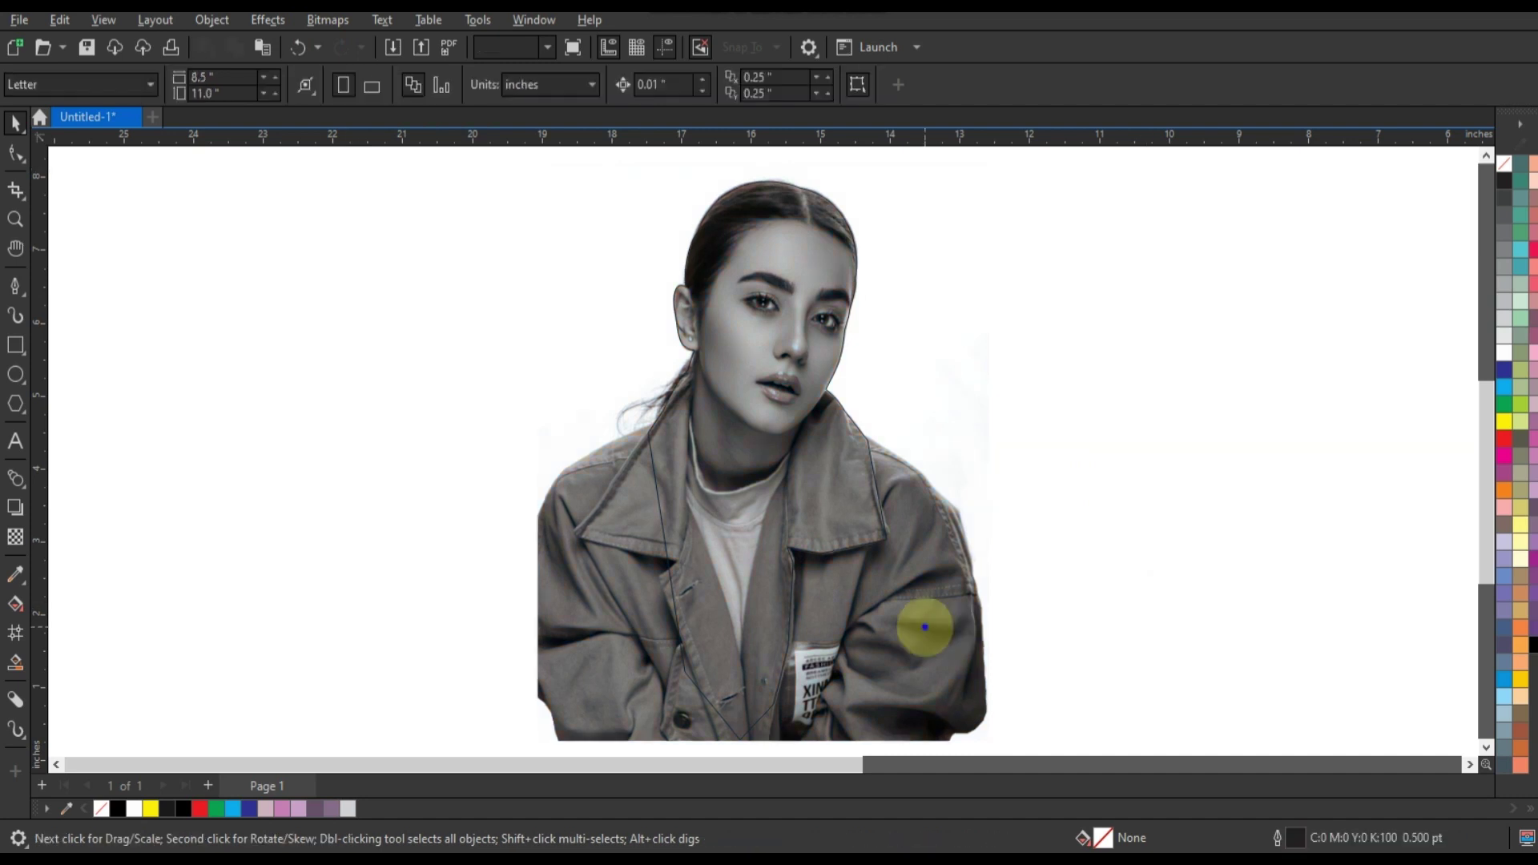
# - PowerClip the photo inside the traced outline and remove the outline colour
pyautogui.rightClick(921, 625)
pyautogui.click(1001, 320)
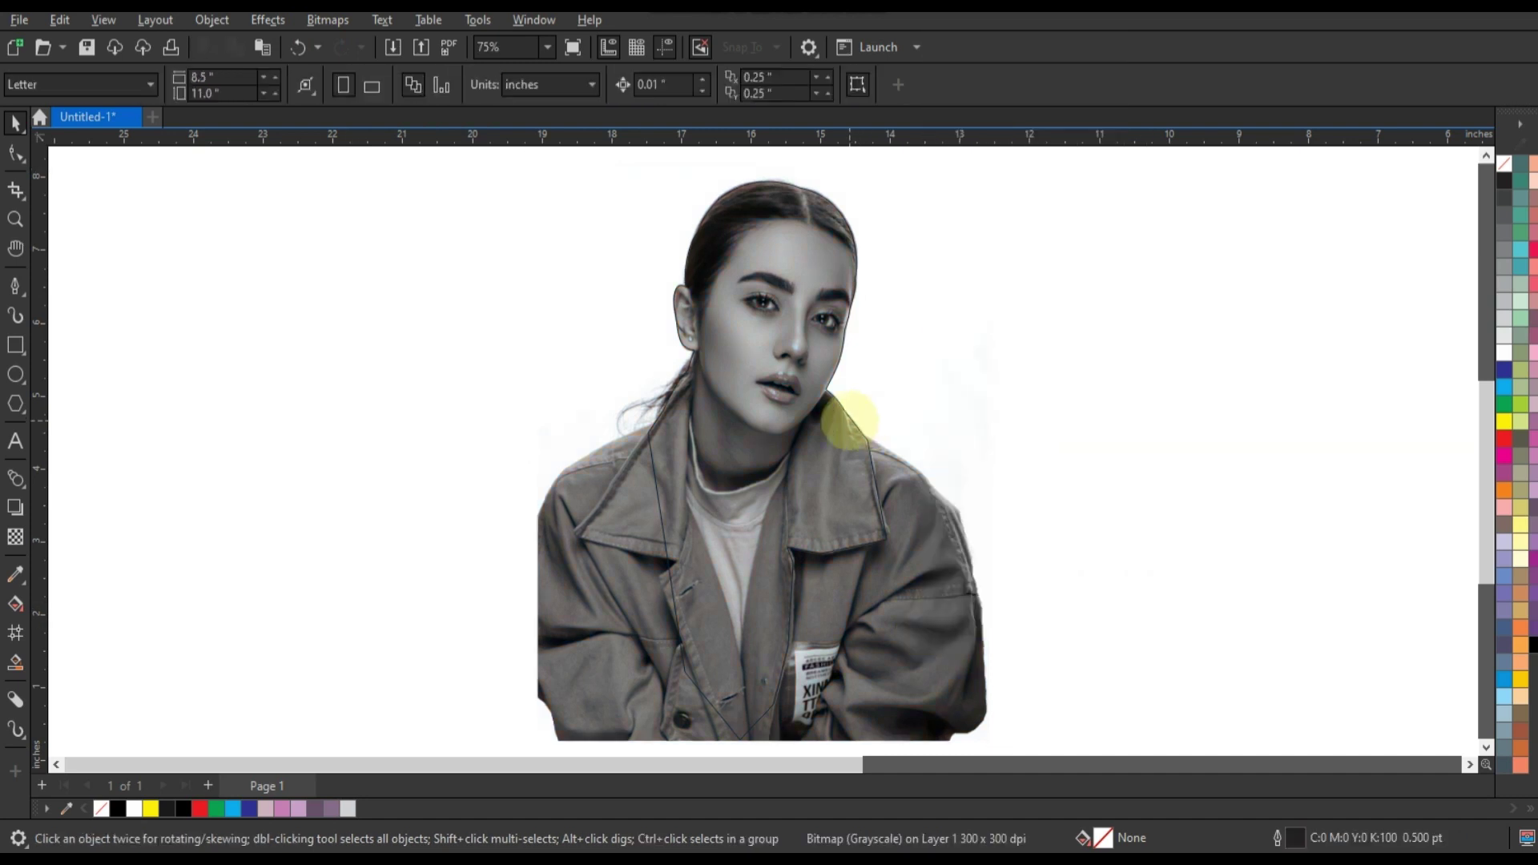
pyautogui.click(864, 423)
pyautogui.rightClick(1497, 163)
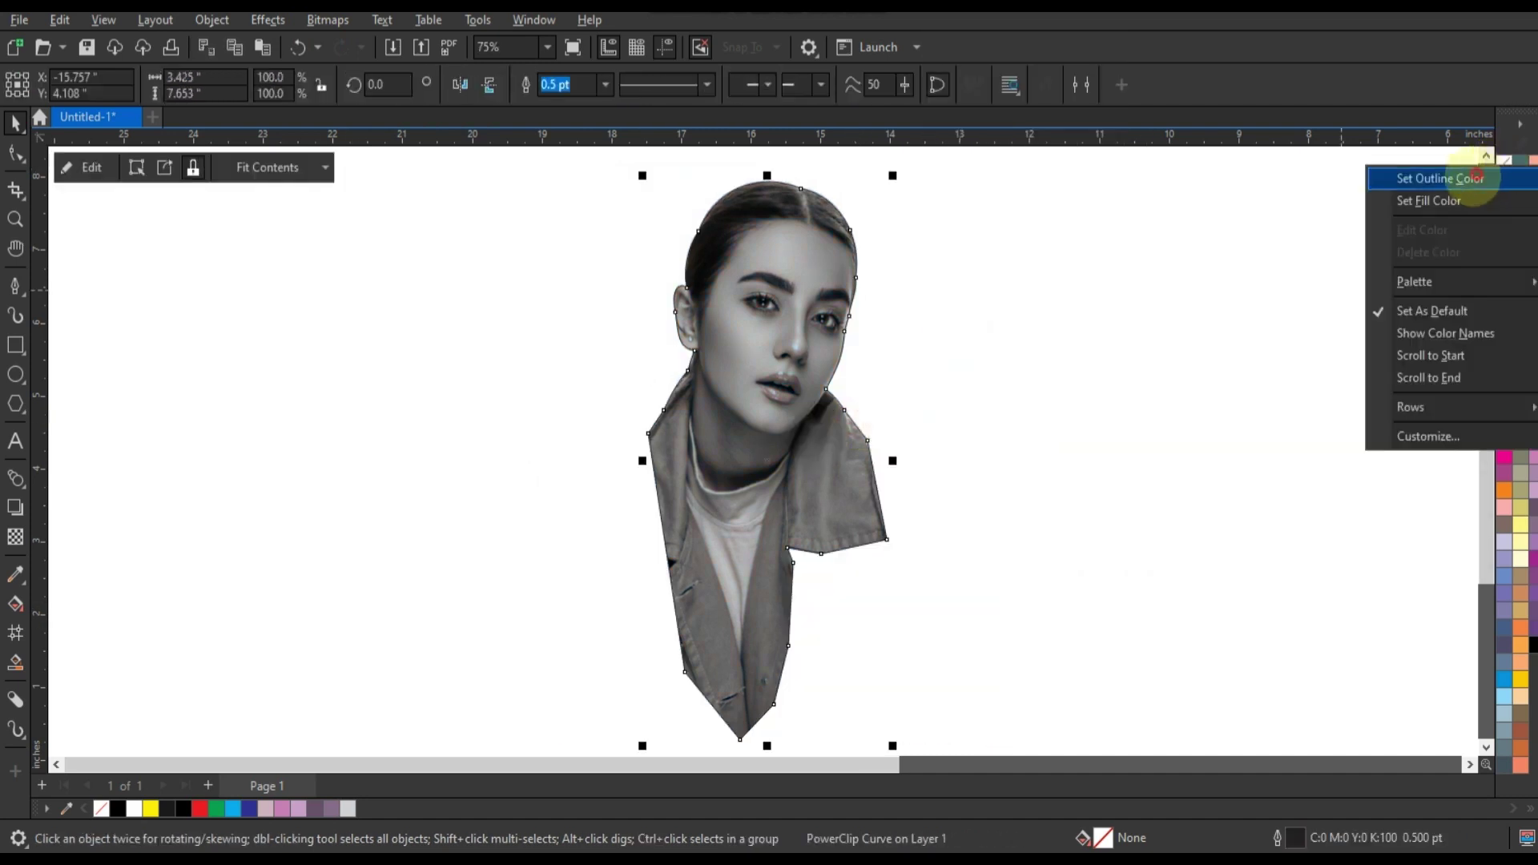
pyautogui.click(1476, 178)
pyautogui.click(1198, 324)
# - Add TOPMODEL text left of the portrait in the Swis721 Blk BT font
pyautogui.click(16, 441)
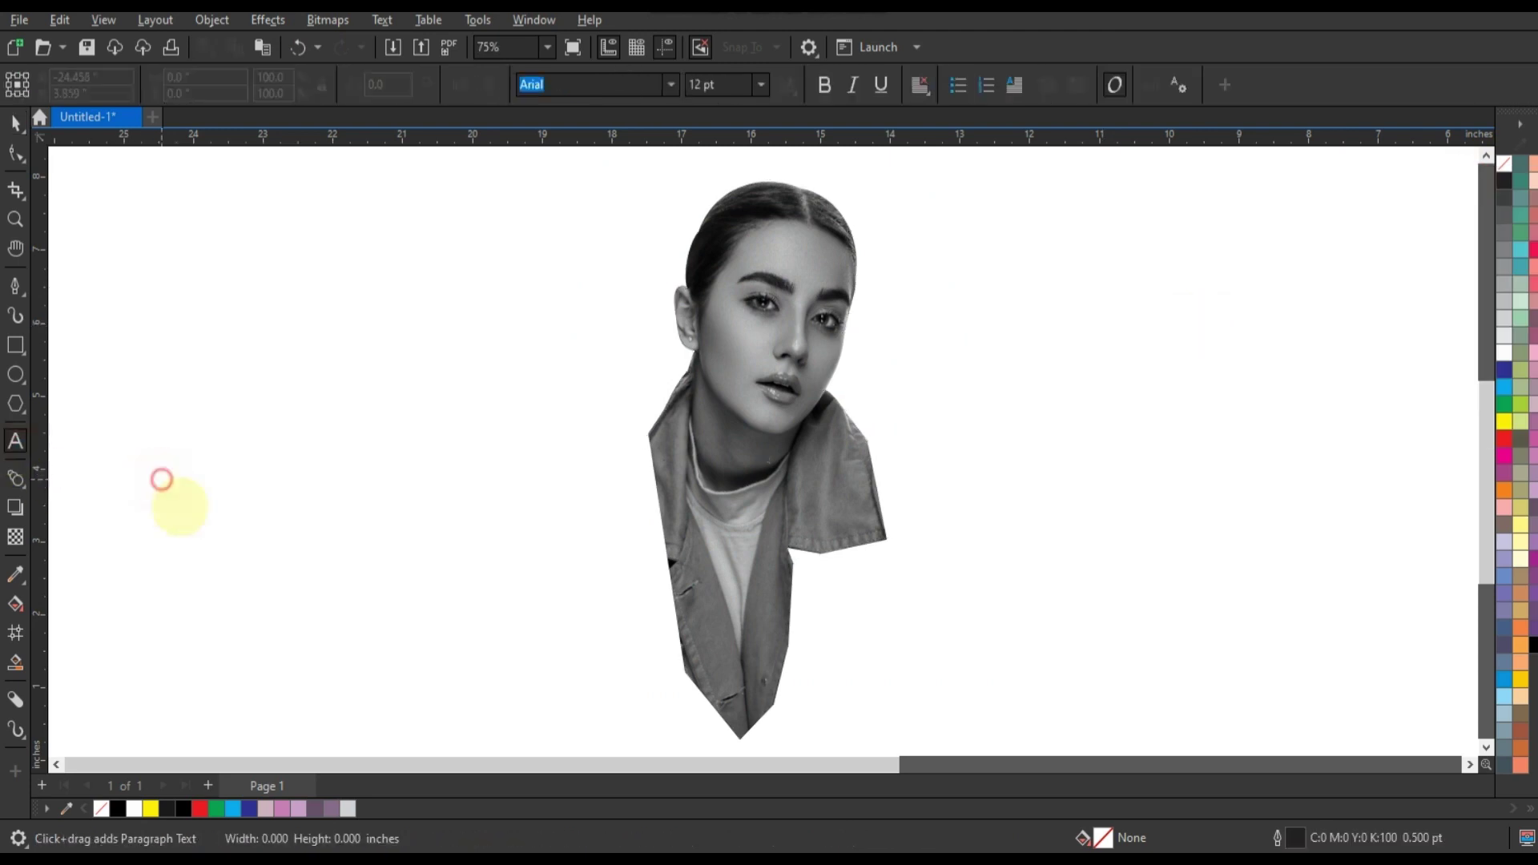
pyautogui.click(161, 472)
pyautogui.write('TOPMODEL')
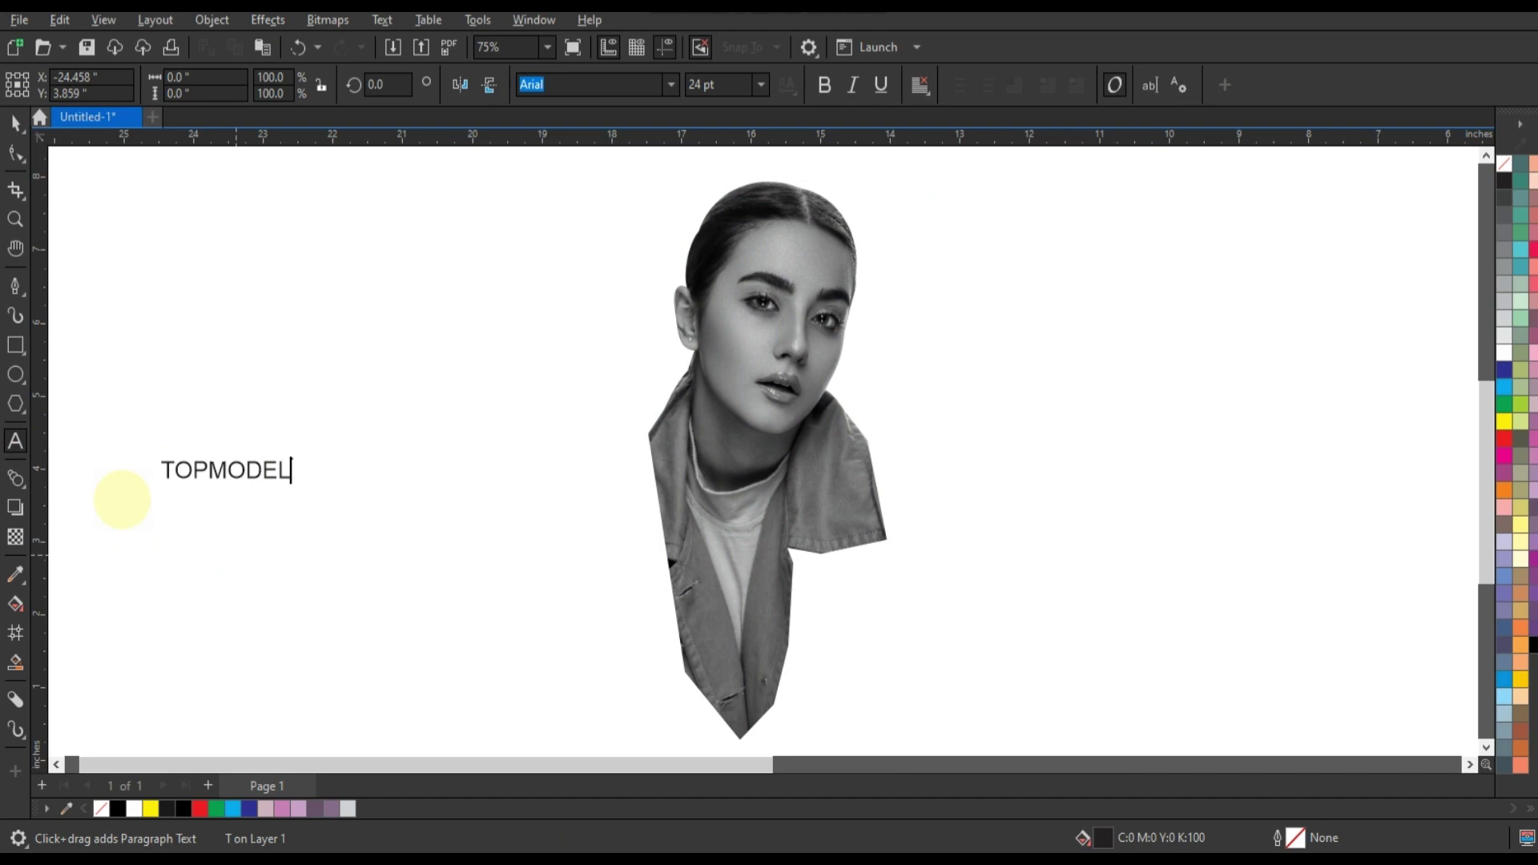
pyautogui.click(16, 122)
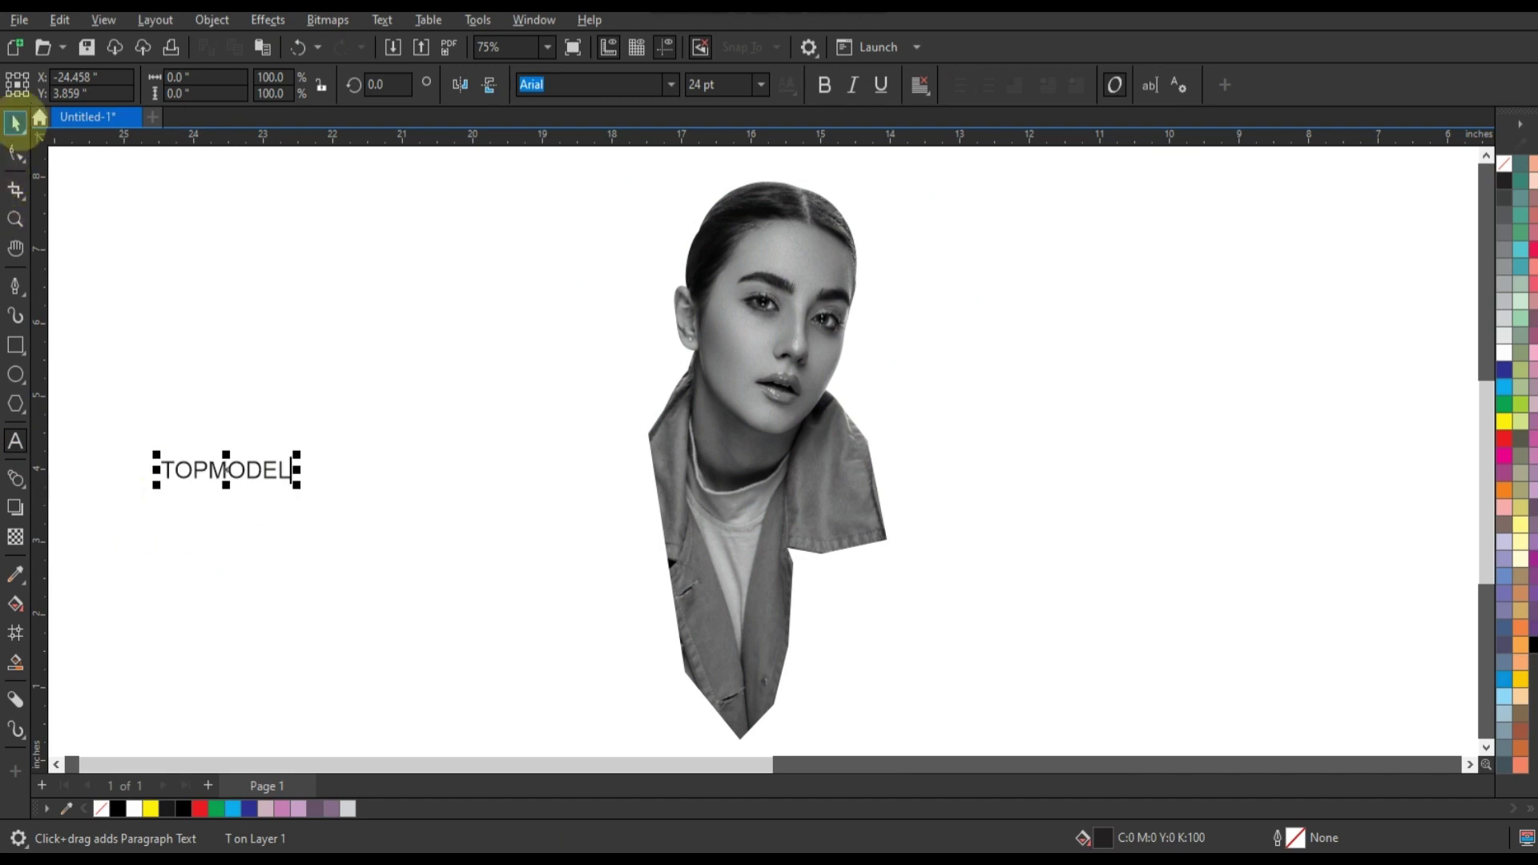
pyautogui.click(670, 84)
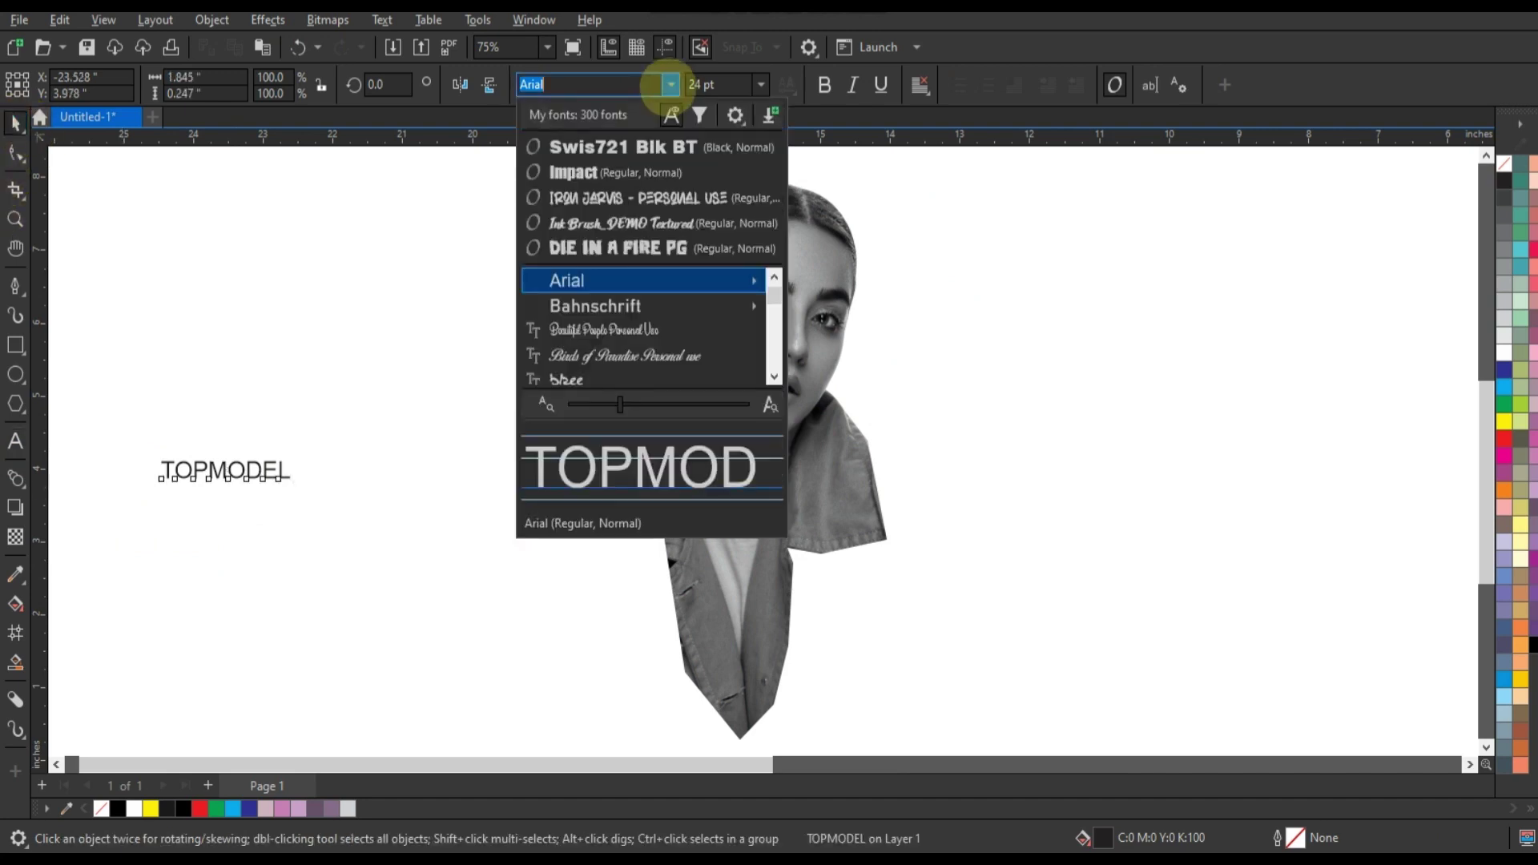
pyautogui.click(651, 151)
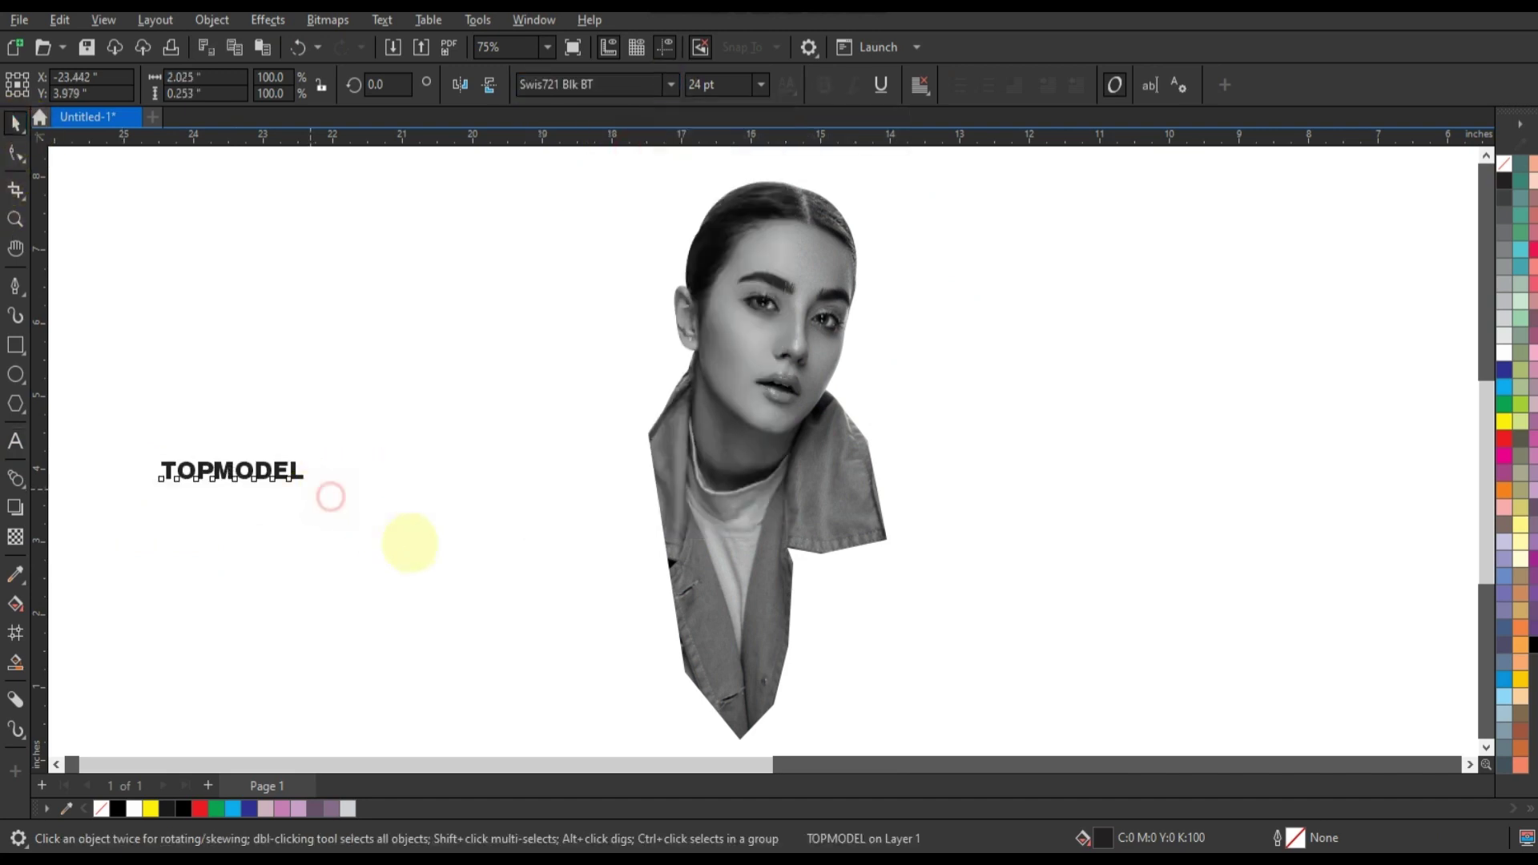
# - Enlarge TOPMODEL, rotate it 270° onto the portrait's left side and fill it red
pyautogui.moveTo(309, 485)
pyautogui.mouseDown()
pyautogui.moveTo(428, 506)
pyautogui.moveTo(206, 600)
pyautogui.mouseUp()
pyautogui.click(430, 505)
pyautogui.moveTo(693, 490); pyautogui.dragTo(711, 513)
pyautogui.moveTo(745, 650)
pyautogui.mouseDown()
pyautogui.moveTo(753, 662)
pyautogui.moveTo(737, 648)
pyautogui.mouseUp()
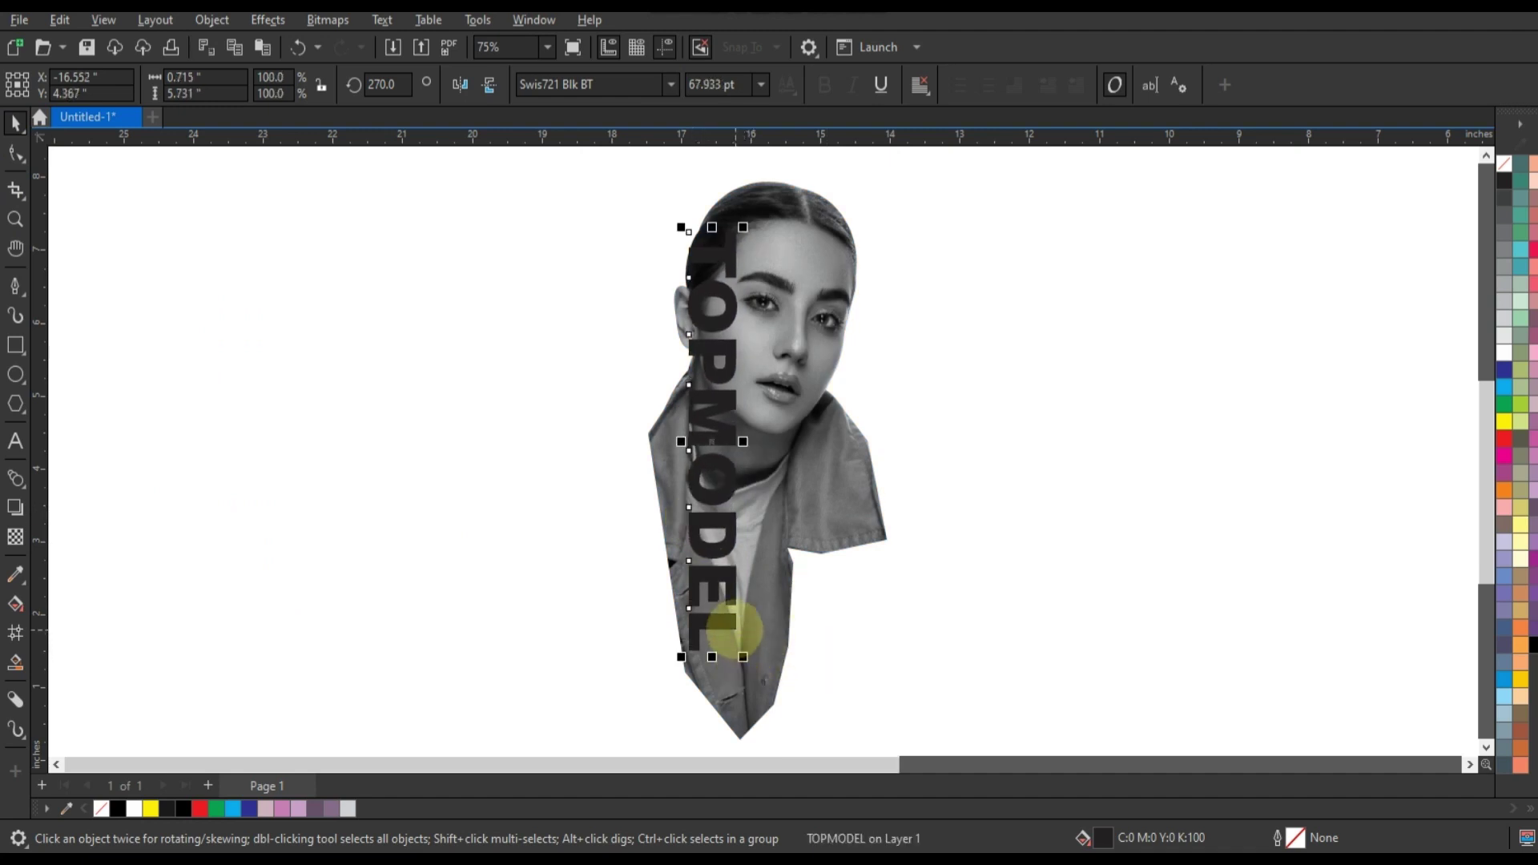
pyautogui.click(1504, 439)
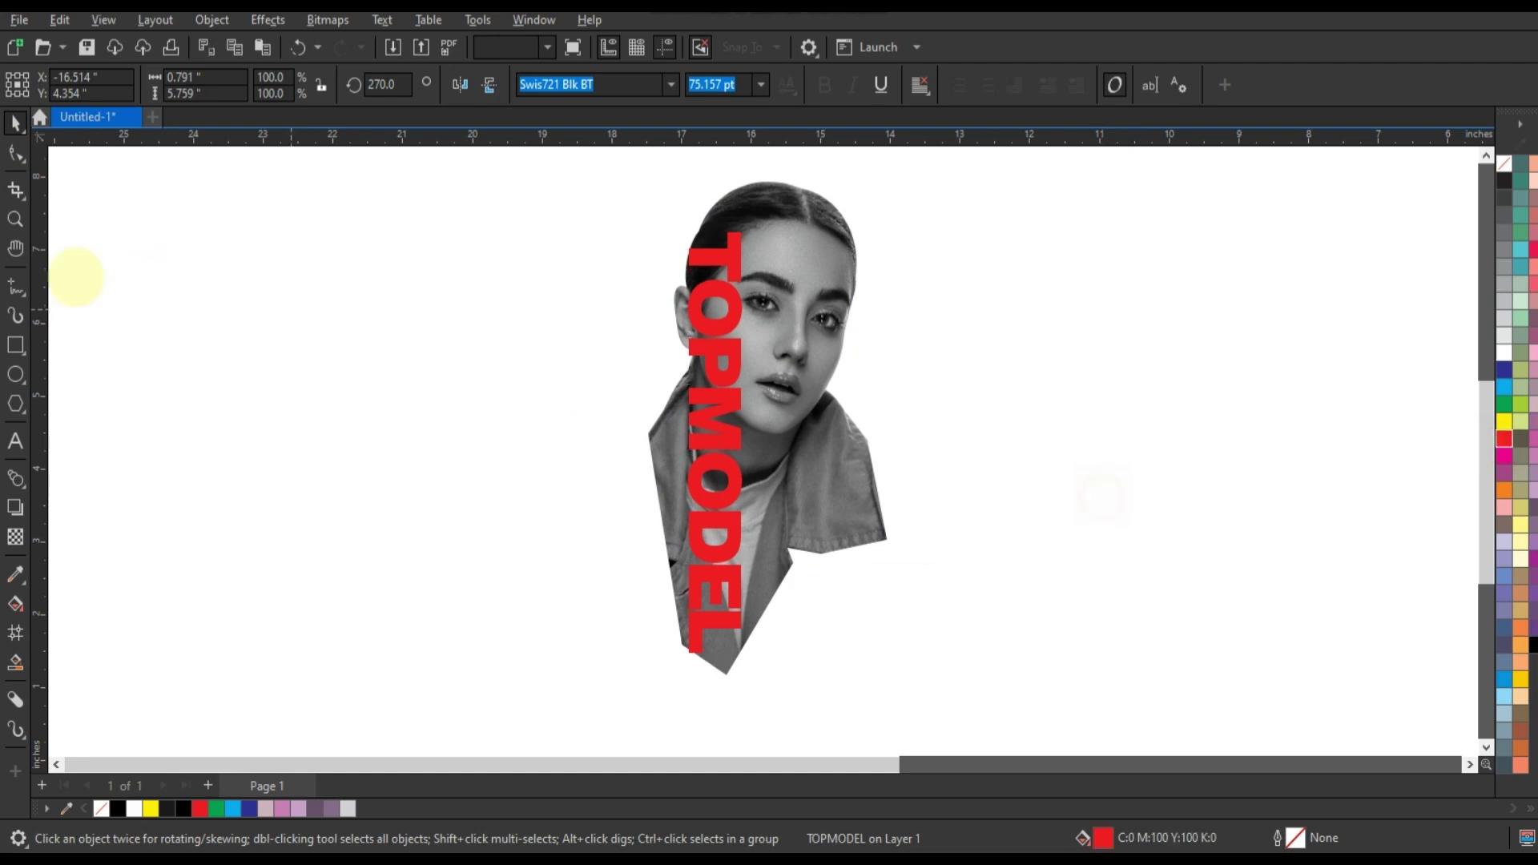
pyautogui.click(74, 276)
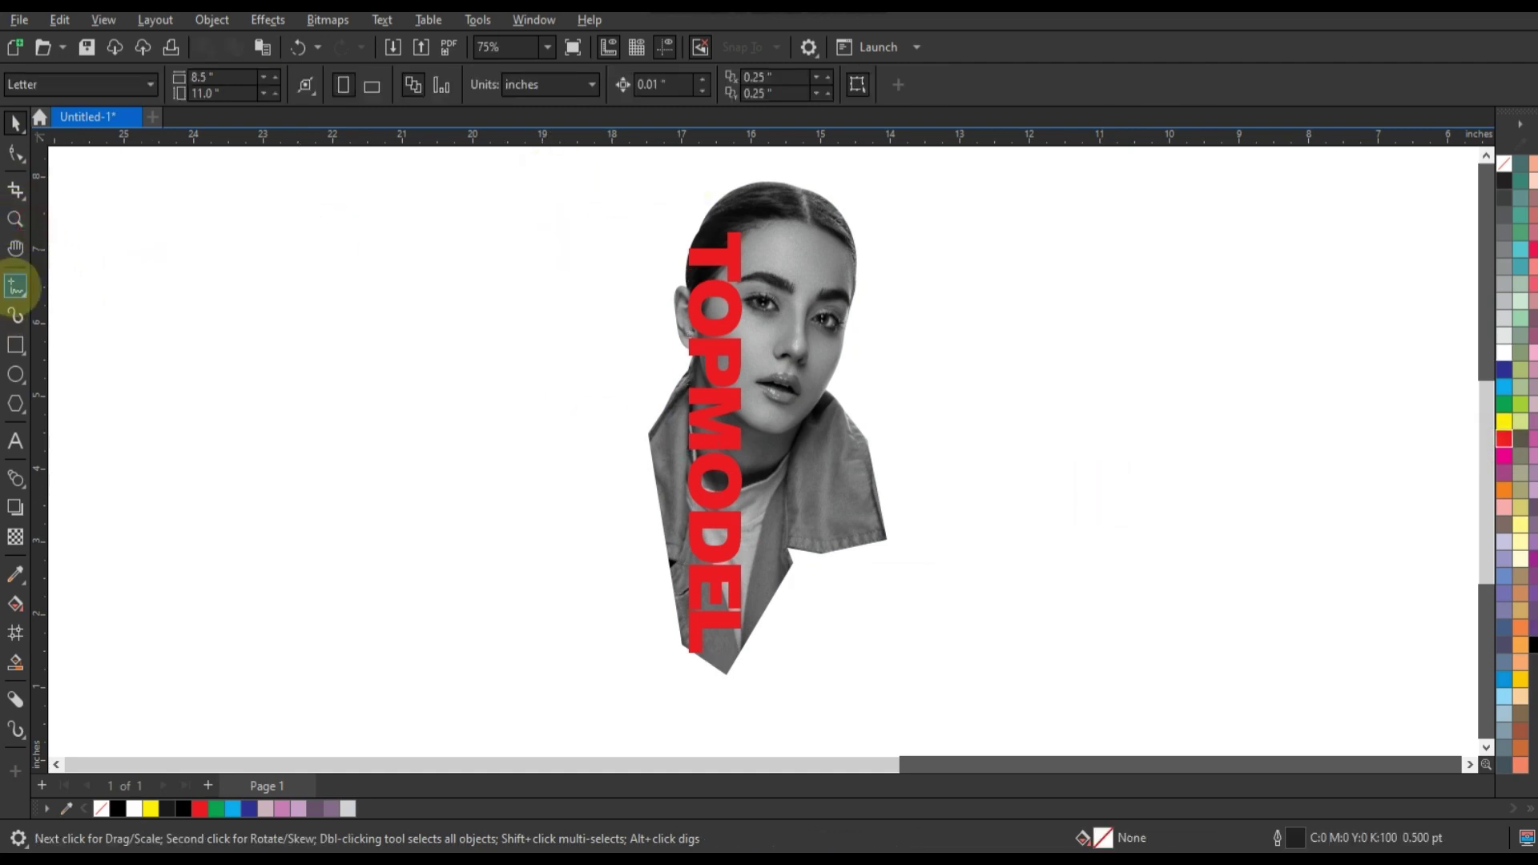
# - Zoom in on the portrait and shrink the red TOPMODEL text to 98.8%
pyautogui.click(15, 218)
pyautogui.moveTo(578, 178); pyautogui.dragTo(1071, 711)
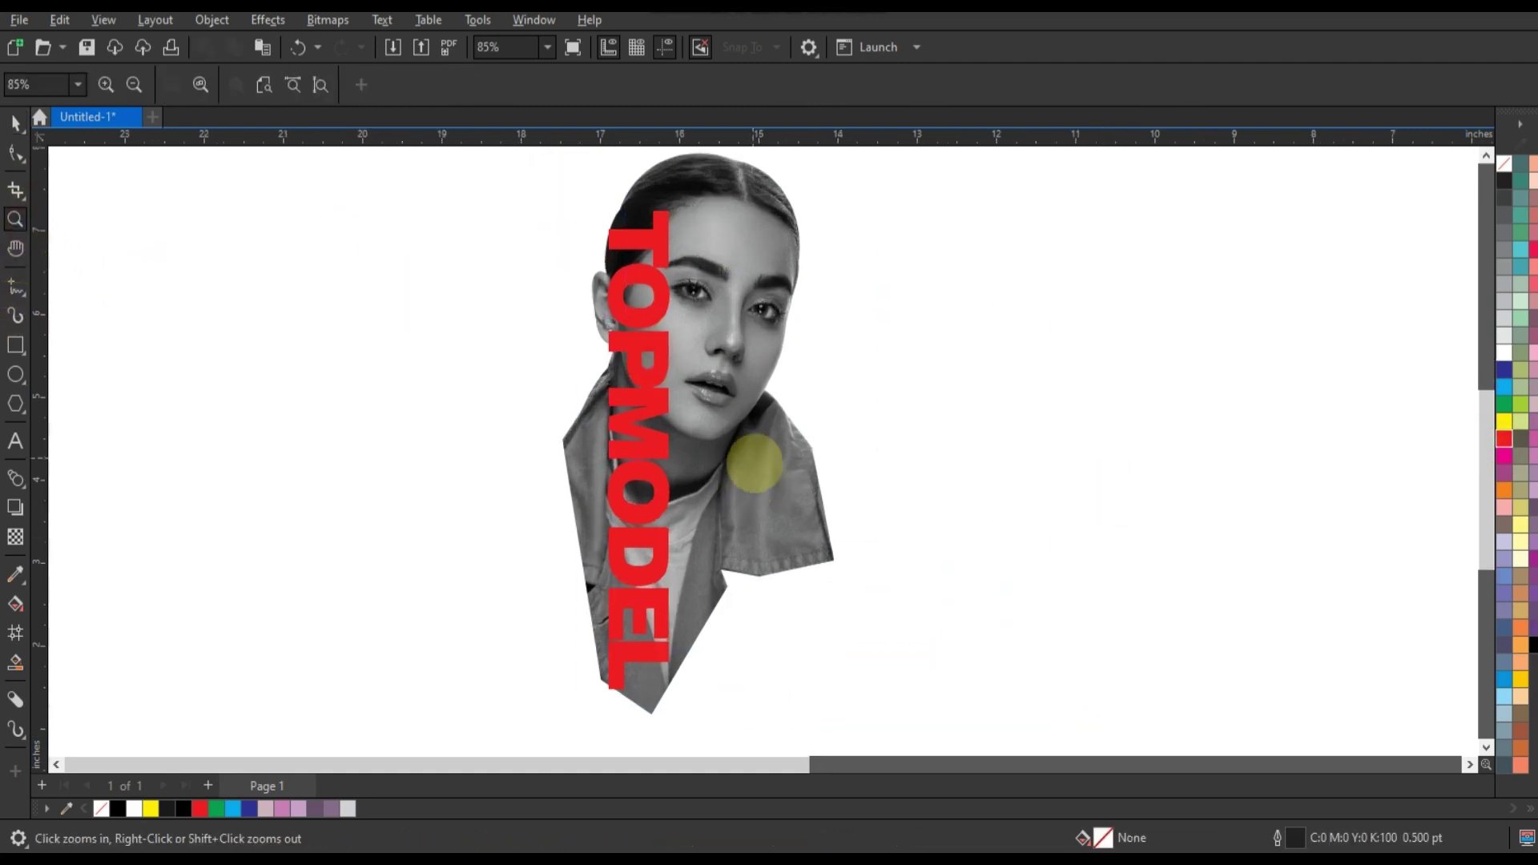
pyautogui.click(15, 122)
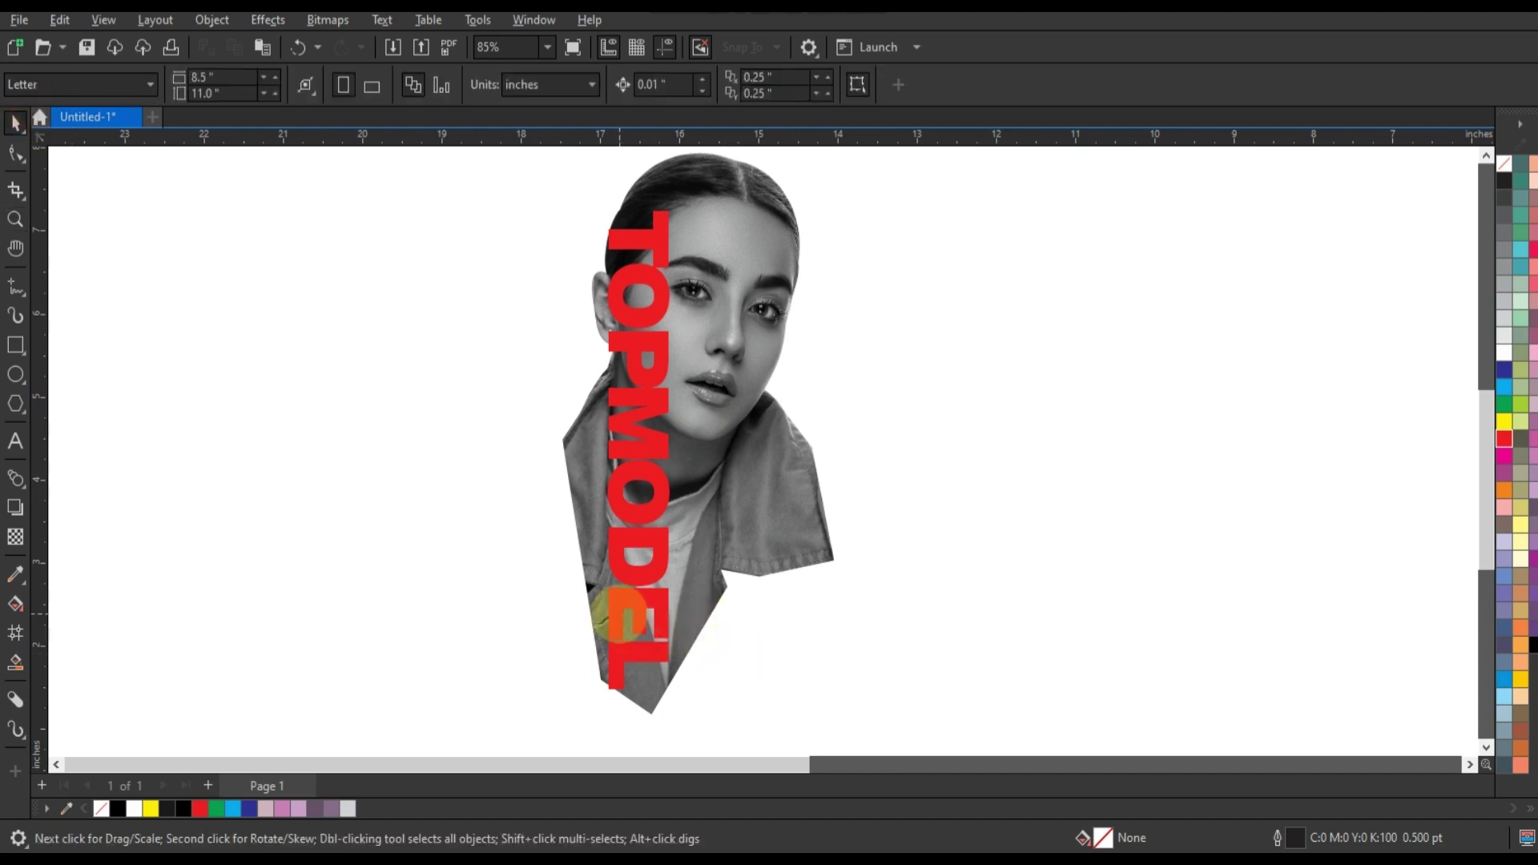
pyautogui.click(602, 690)
pyautogui.moveTo(601, 695); pyautogui.dragTo(602, 691)
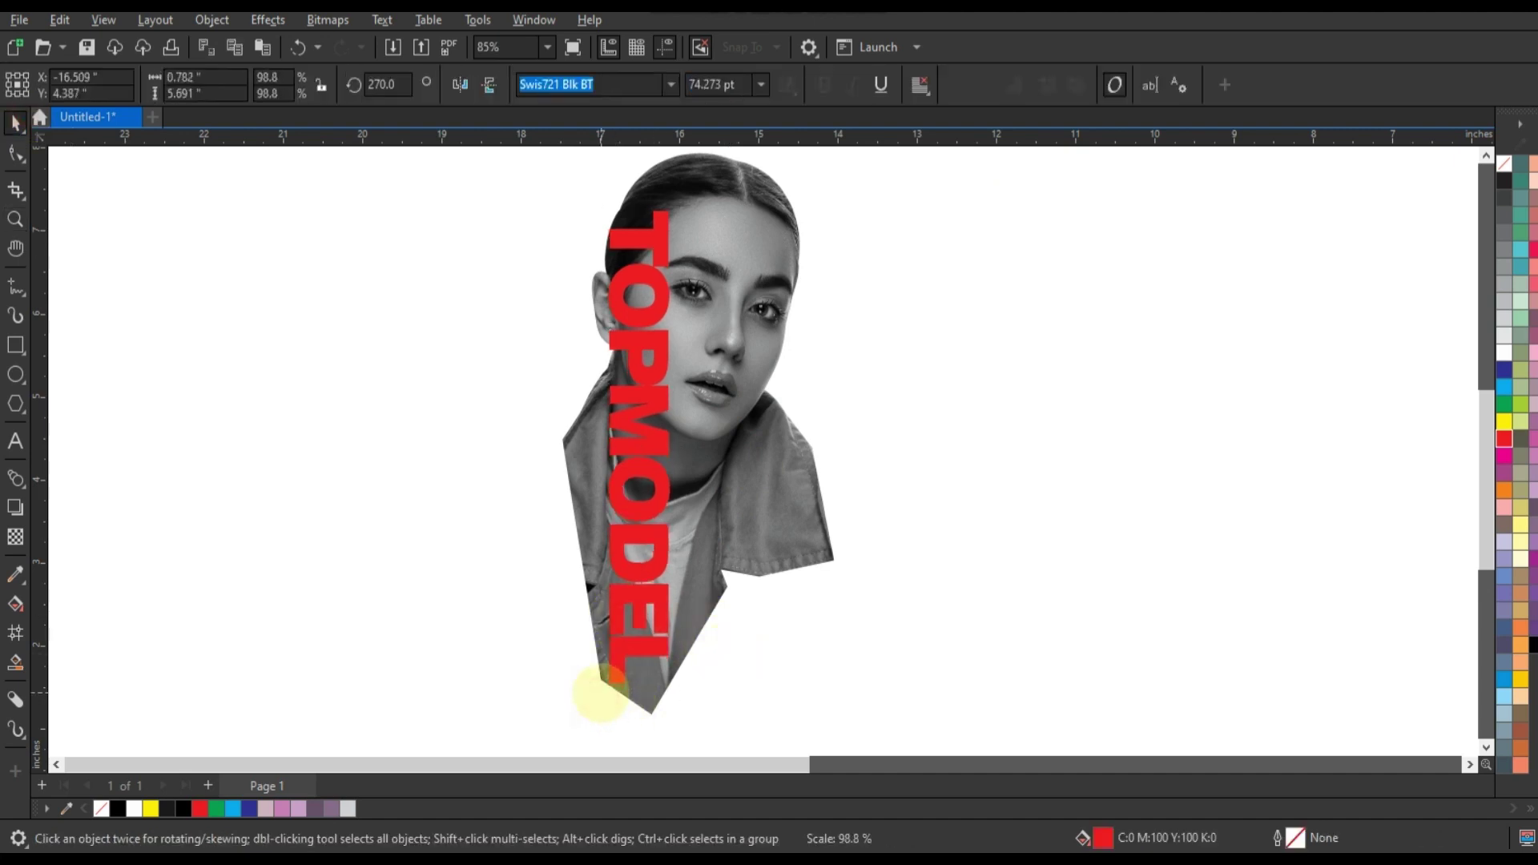
# - Copy and paste the clipped portrait, then extract its PowerClip contents
pyautogui.click(765, 514)
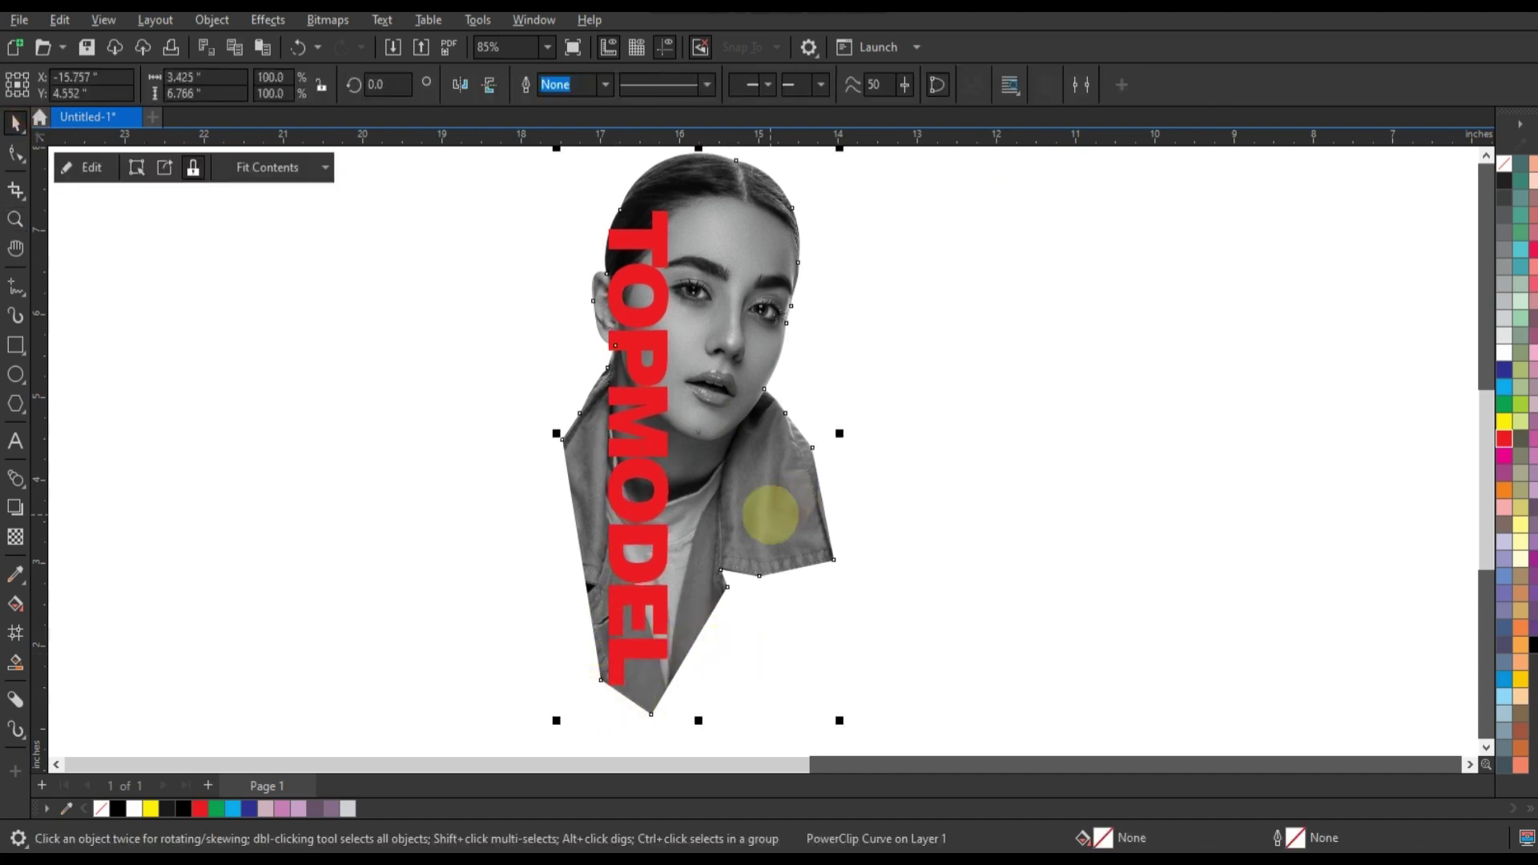
pyautogui.rightClick(768, 513)
pyautogui.click(815, 400)
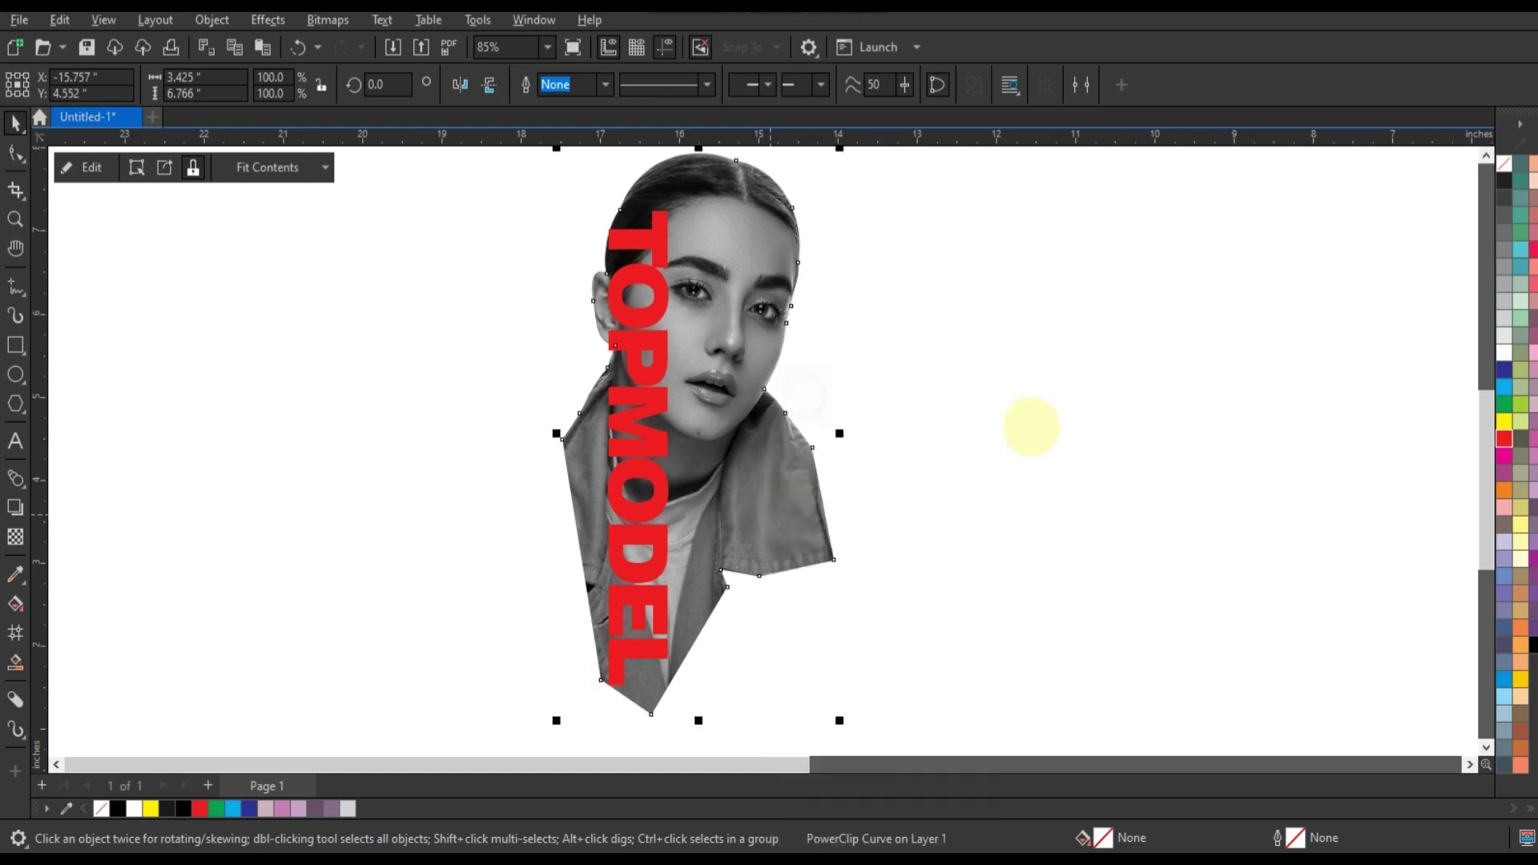
pyautogui.click(1031, 427)
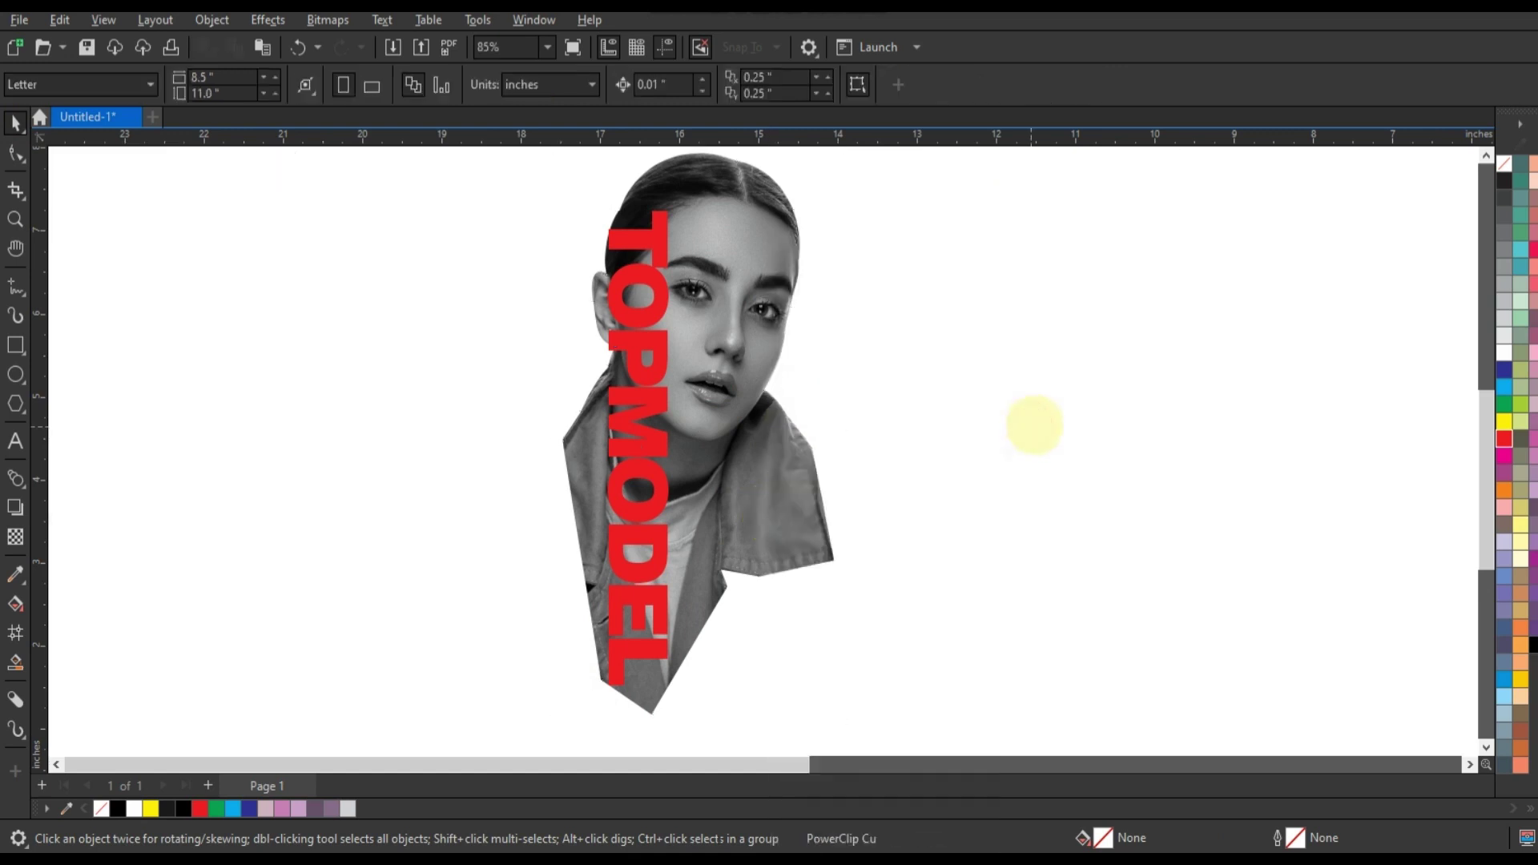
pyautogui.rightClick(1033, 425)
pyautogui.click(1070, 579)
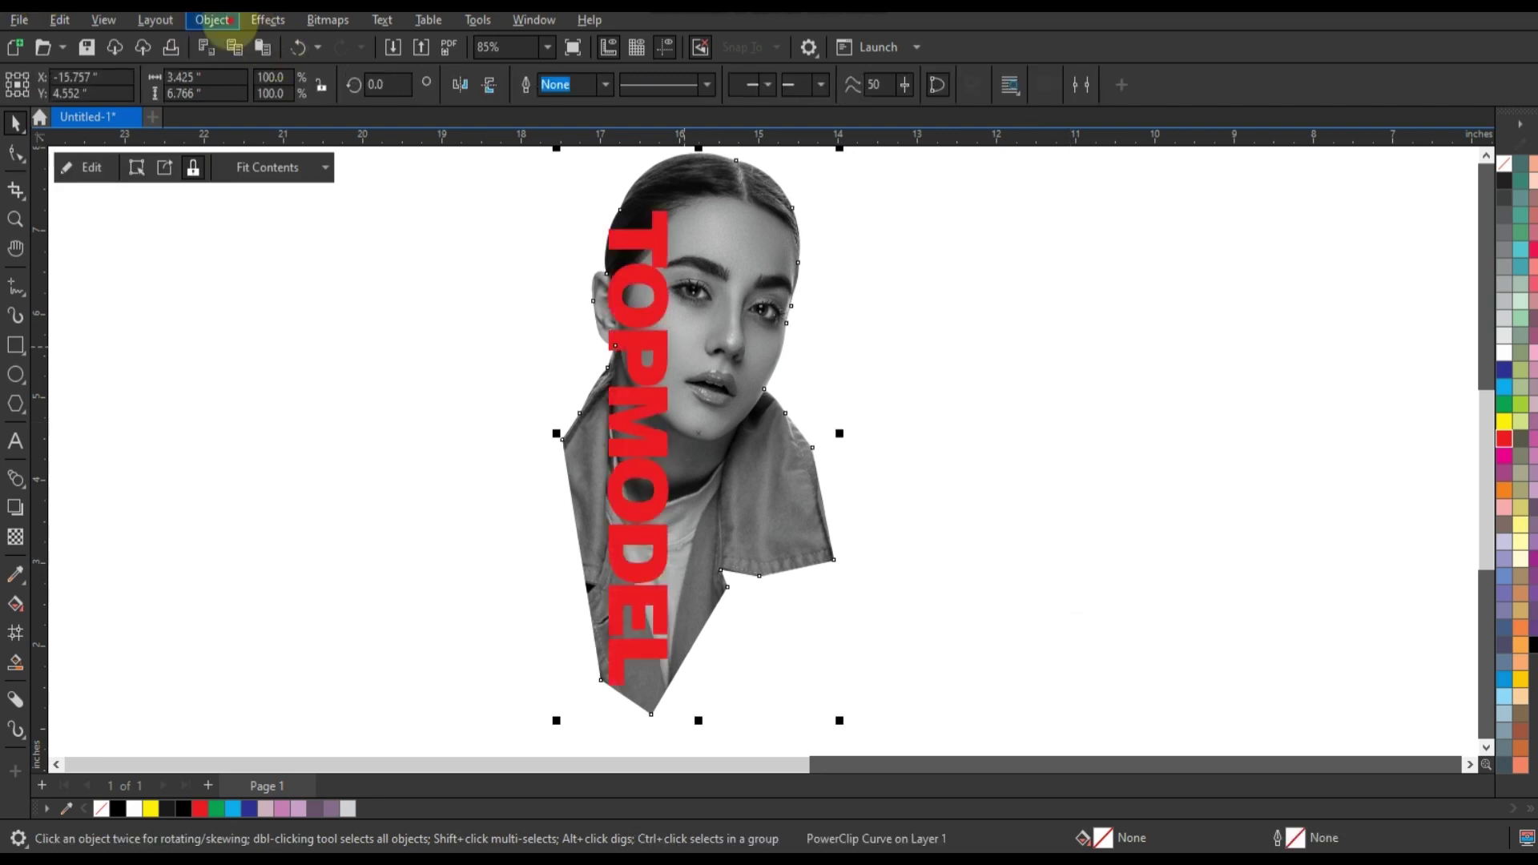
pyautogui.click(216, 19)
pyautogui.click(529, 120)
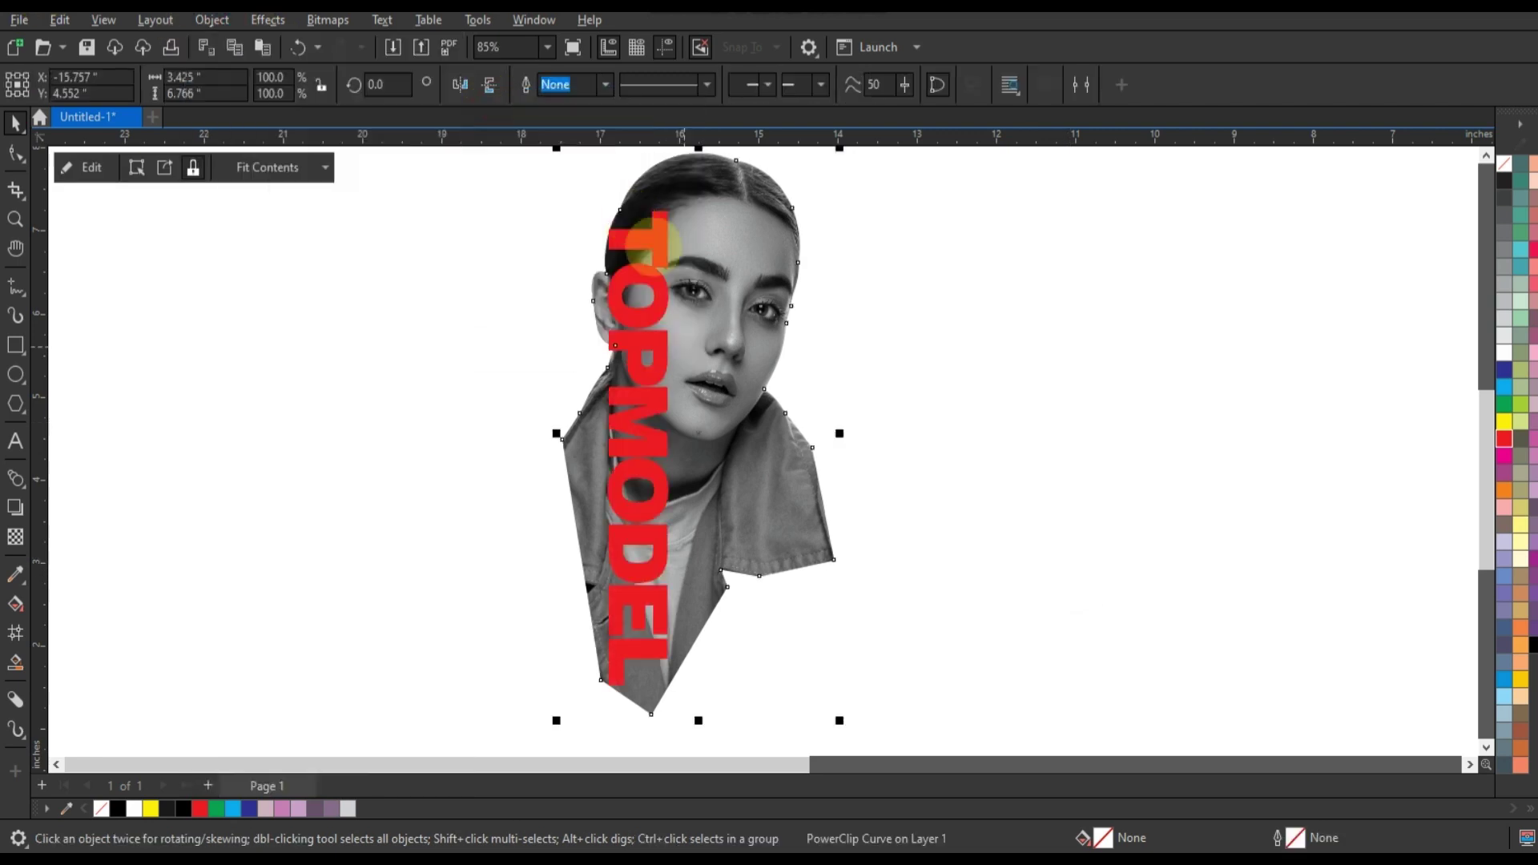
pyautogui.click(657, 374)
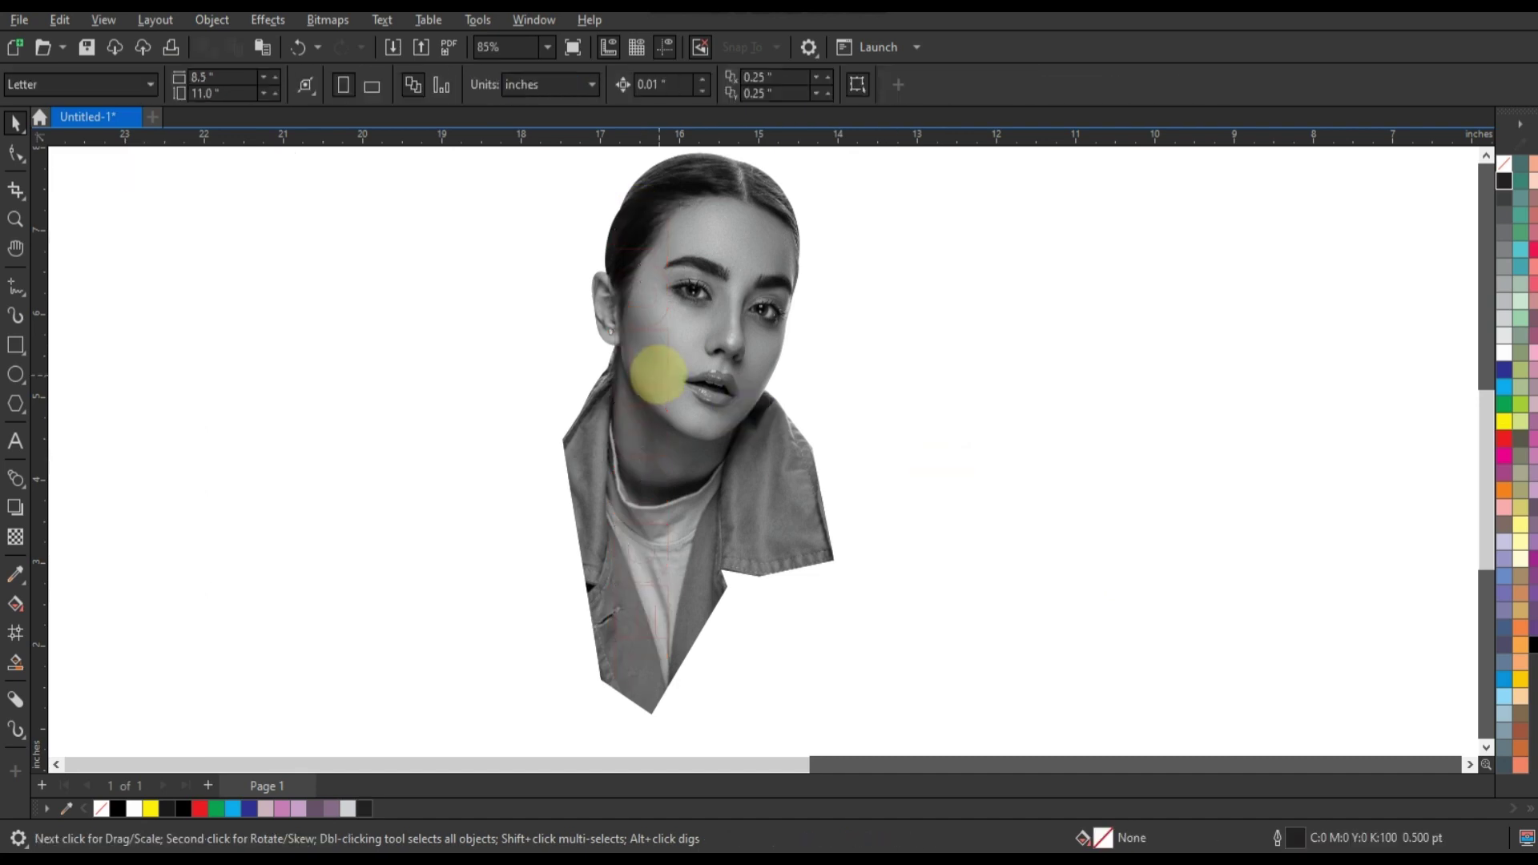
# - Give the TOPMODEL lettering a 1.0 pt white outline
pyautogui.click(661, 343)
pyautogui.click(605, 84)
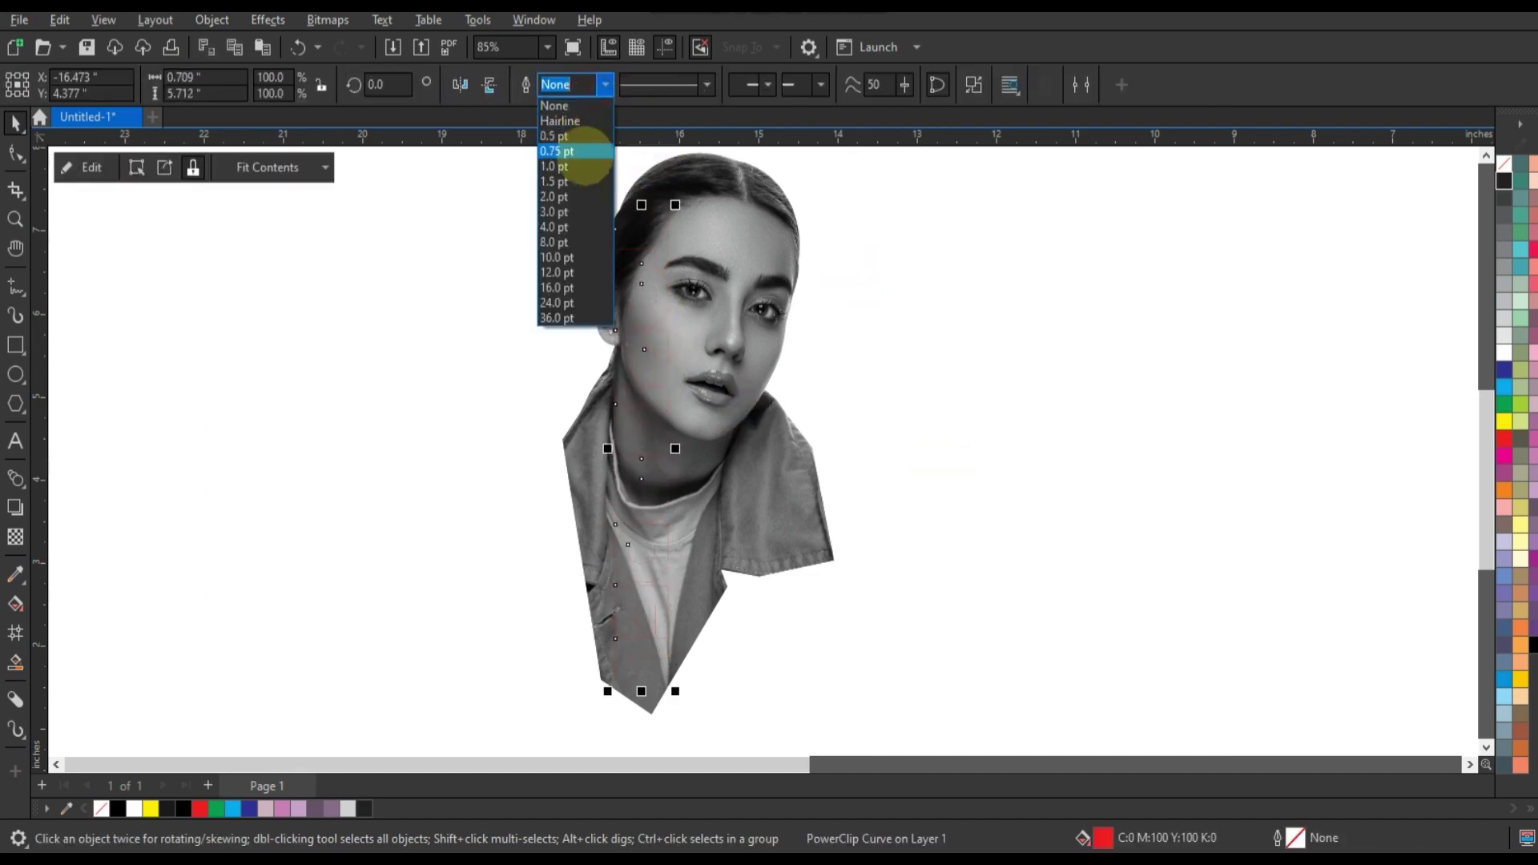
pyautogui.click(581, 164)
pyautogui.rightClick(1506, 353)
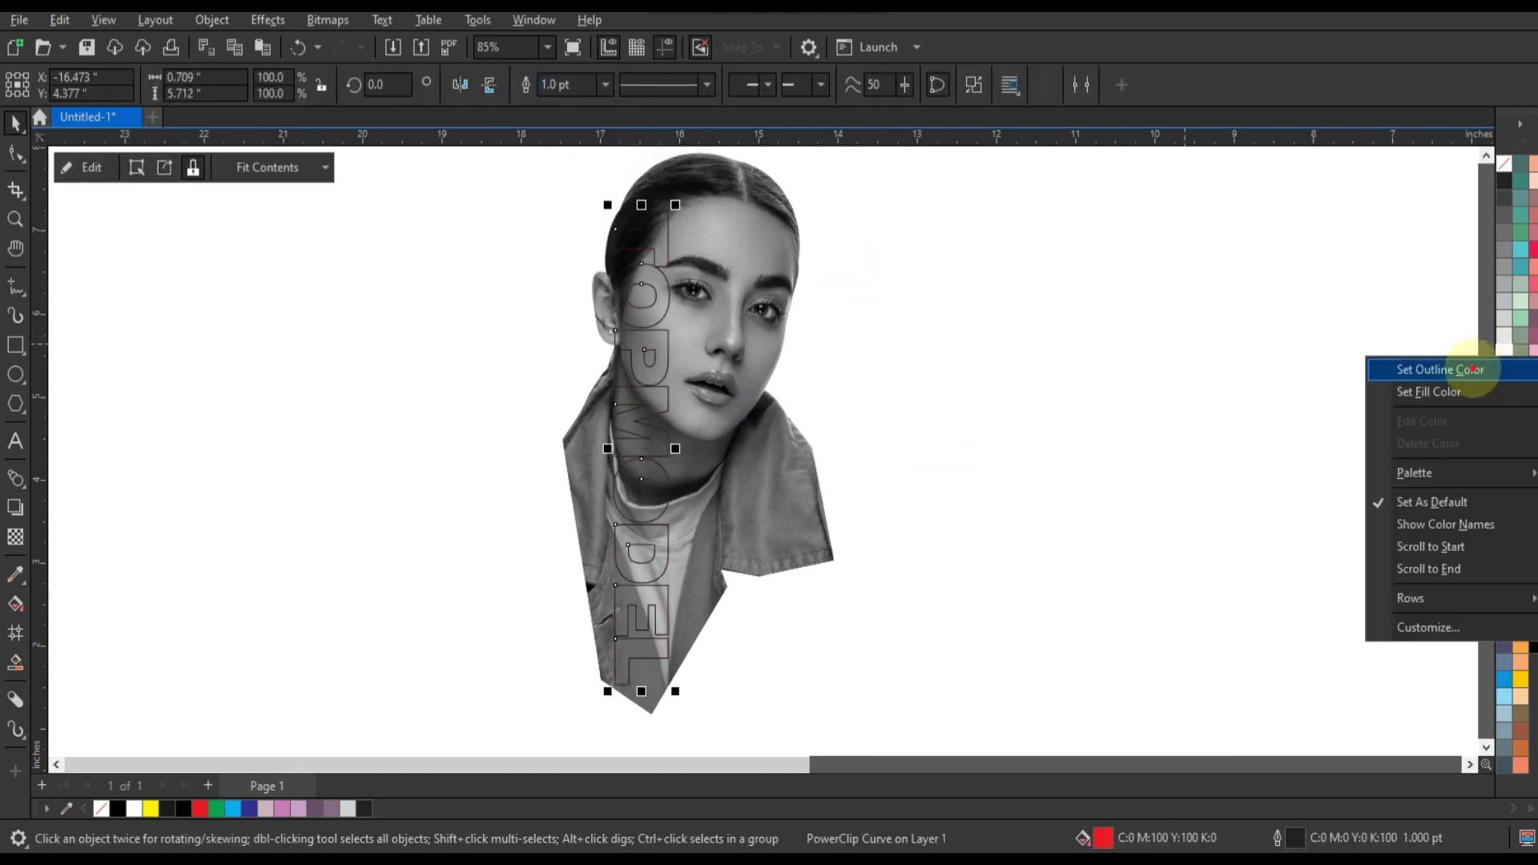
pyautogui.click(1283, 375)
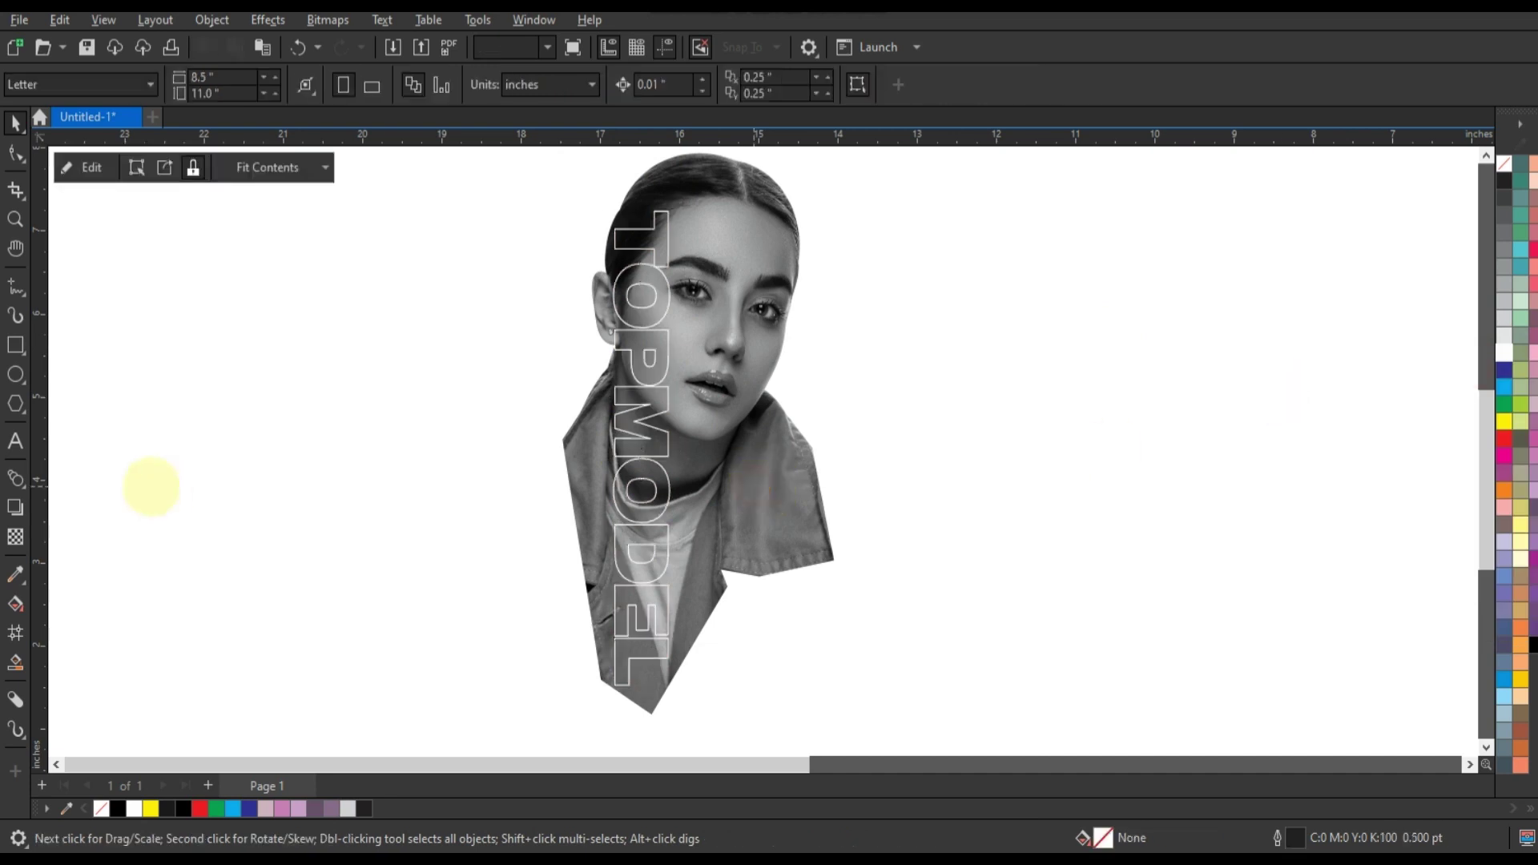
# - Zoom in on the face and nudge the lettering slightly left
pyautogui.click(16, 218)
pyautogui.moveTo(486, 181)
pyautogui.mouseDown()
pyautogui.moveTo(840, 636)
pyautogui.moveTo(917, 696)
pyautogui.mouseUp()
pyautogui.press('space')
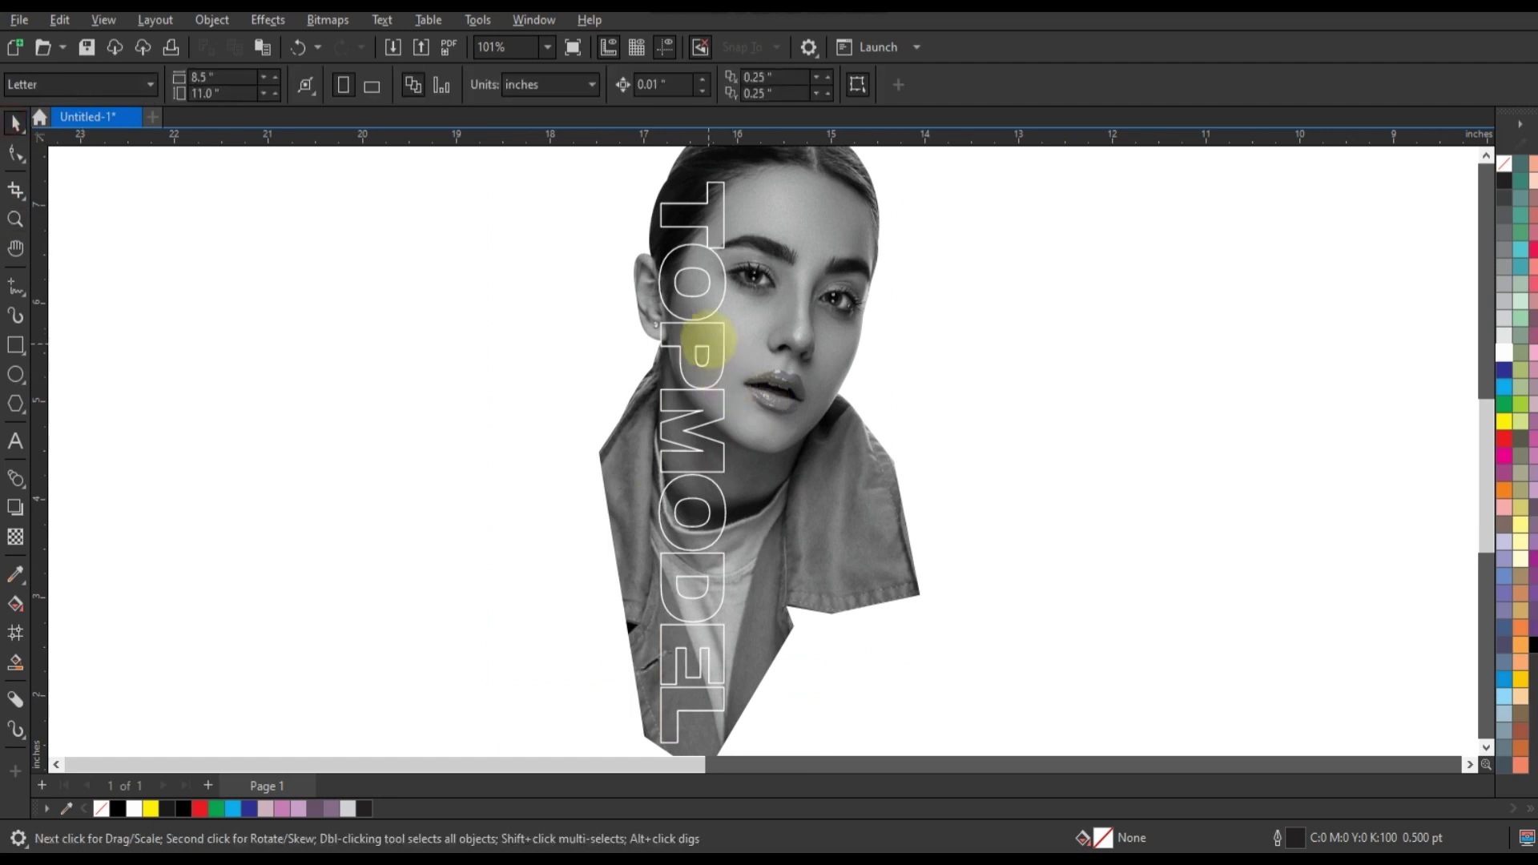
pyautogui.click(708, 335)
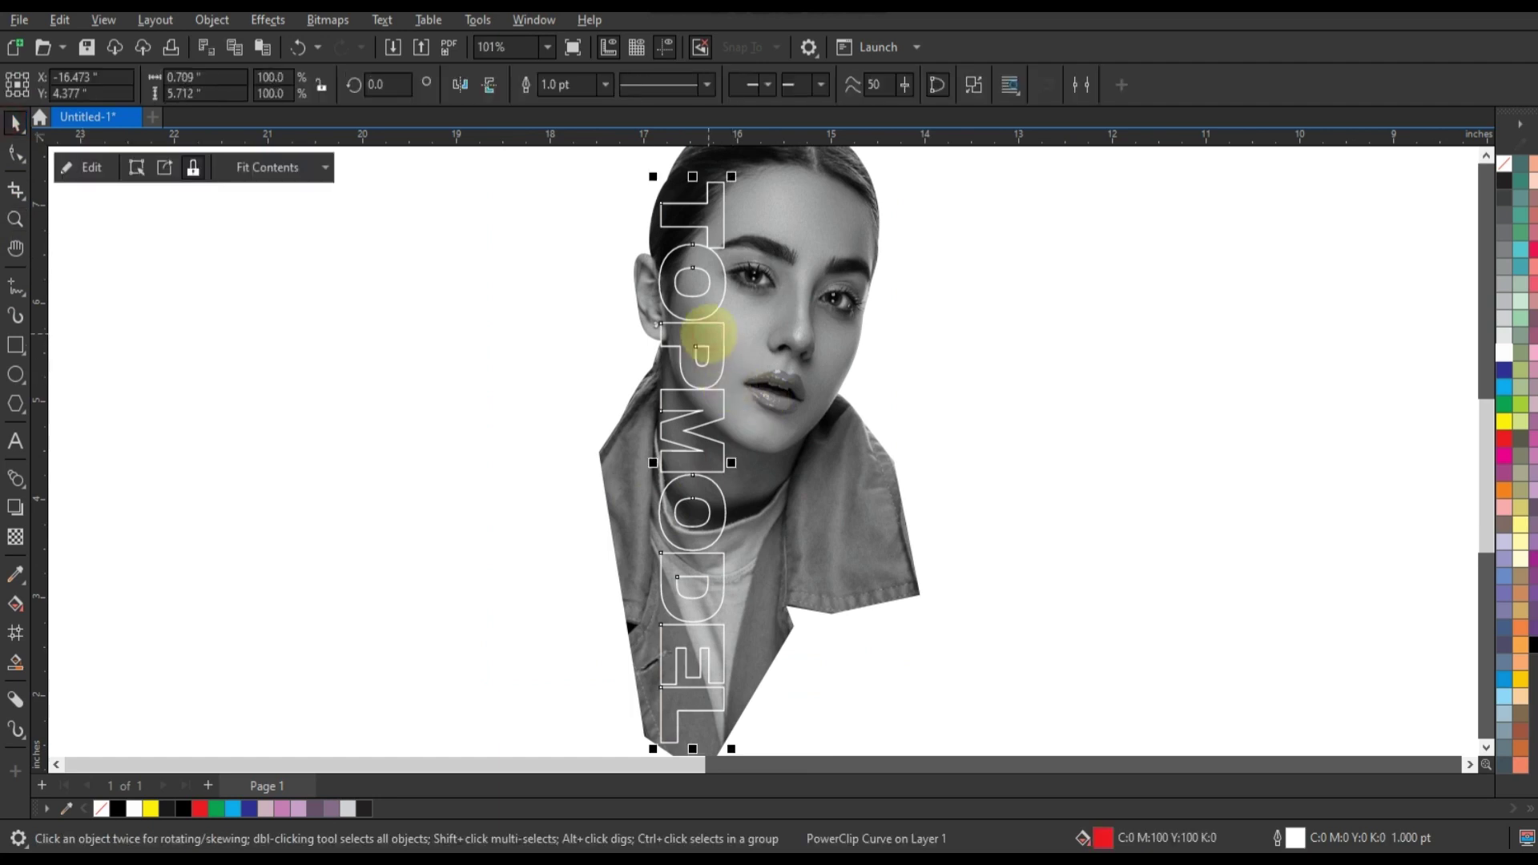
pyautogui.press('Left')
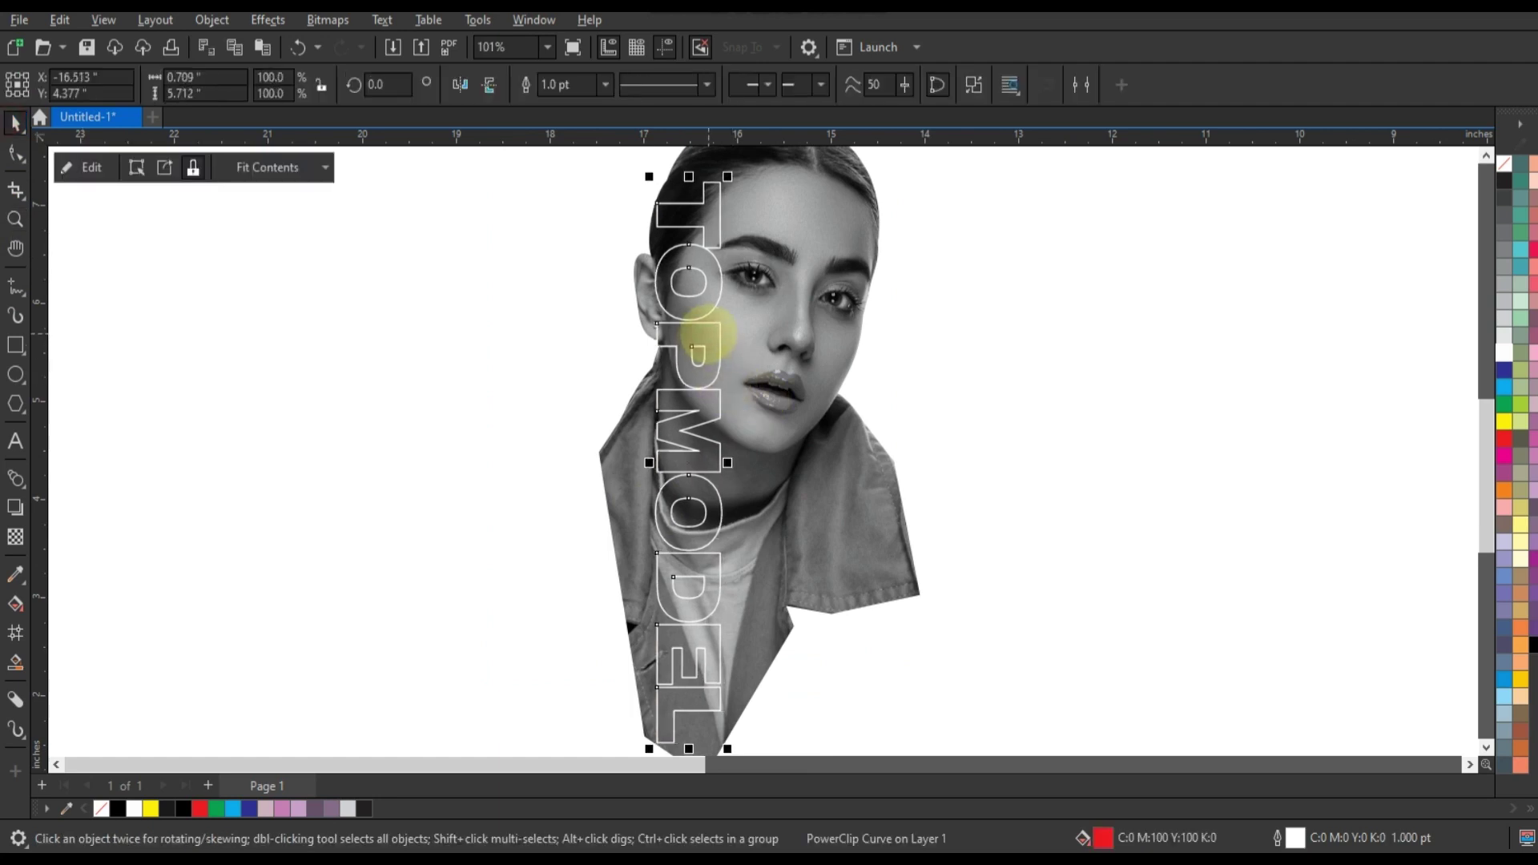
pyautogui.click(348, 377)
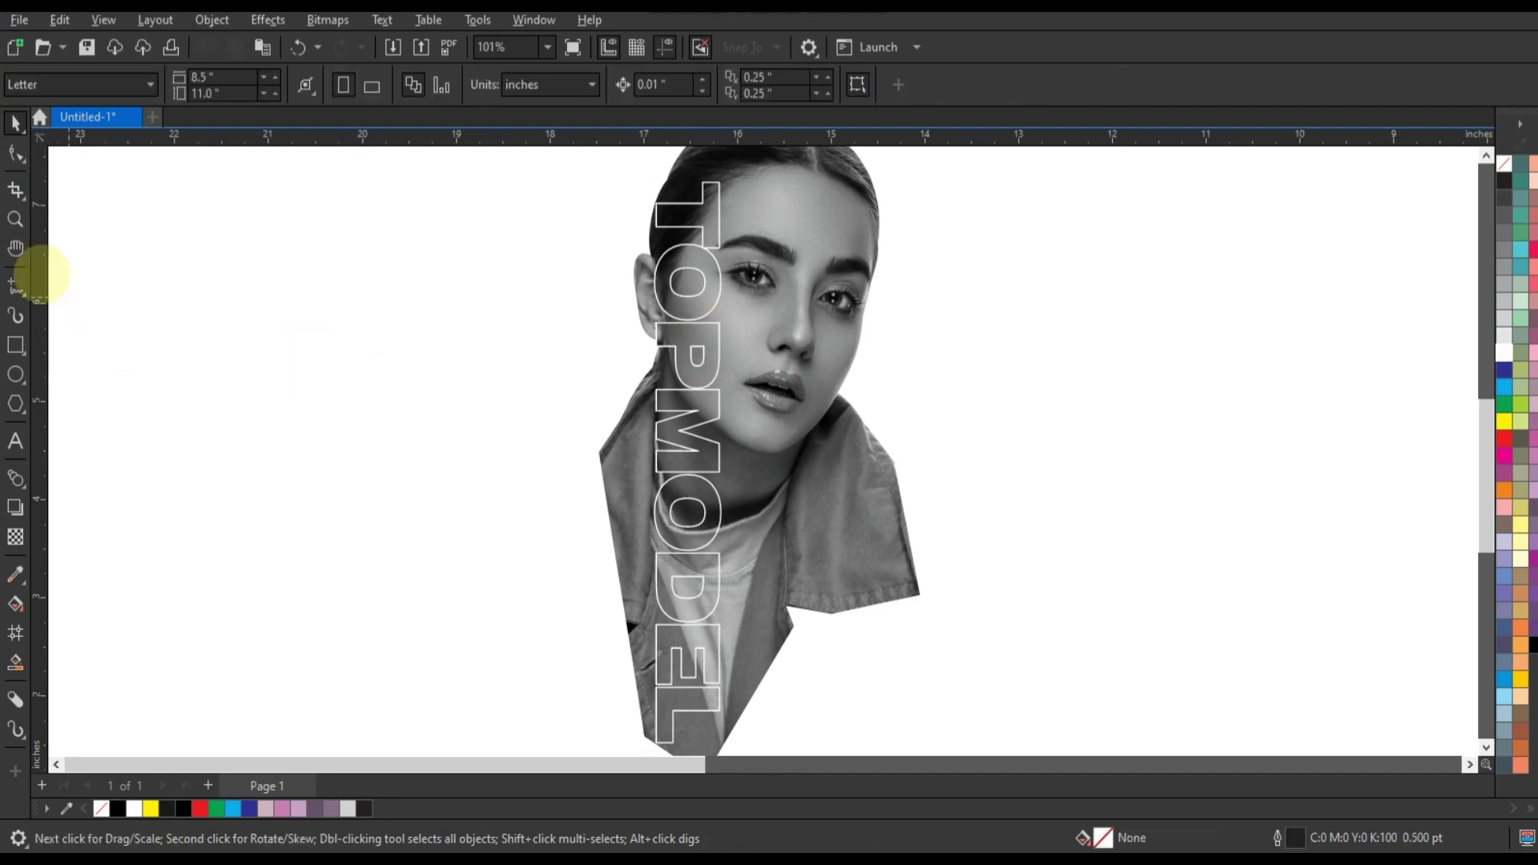
pyautogui.click(16, 286)
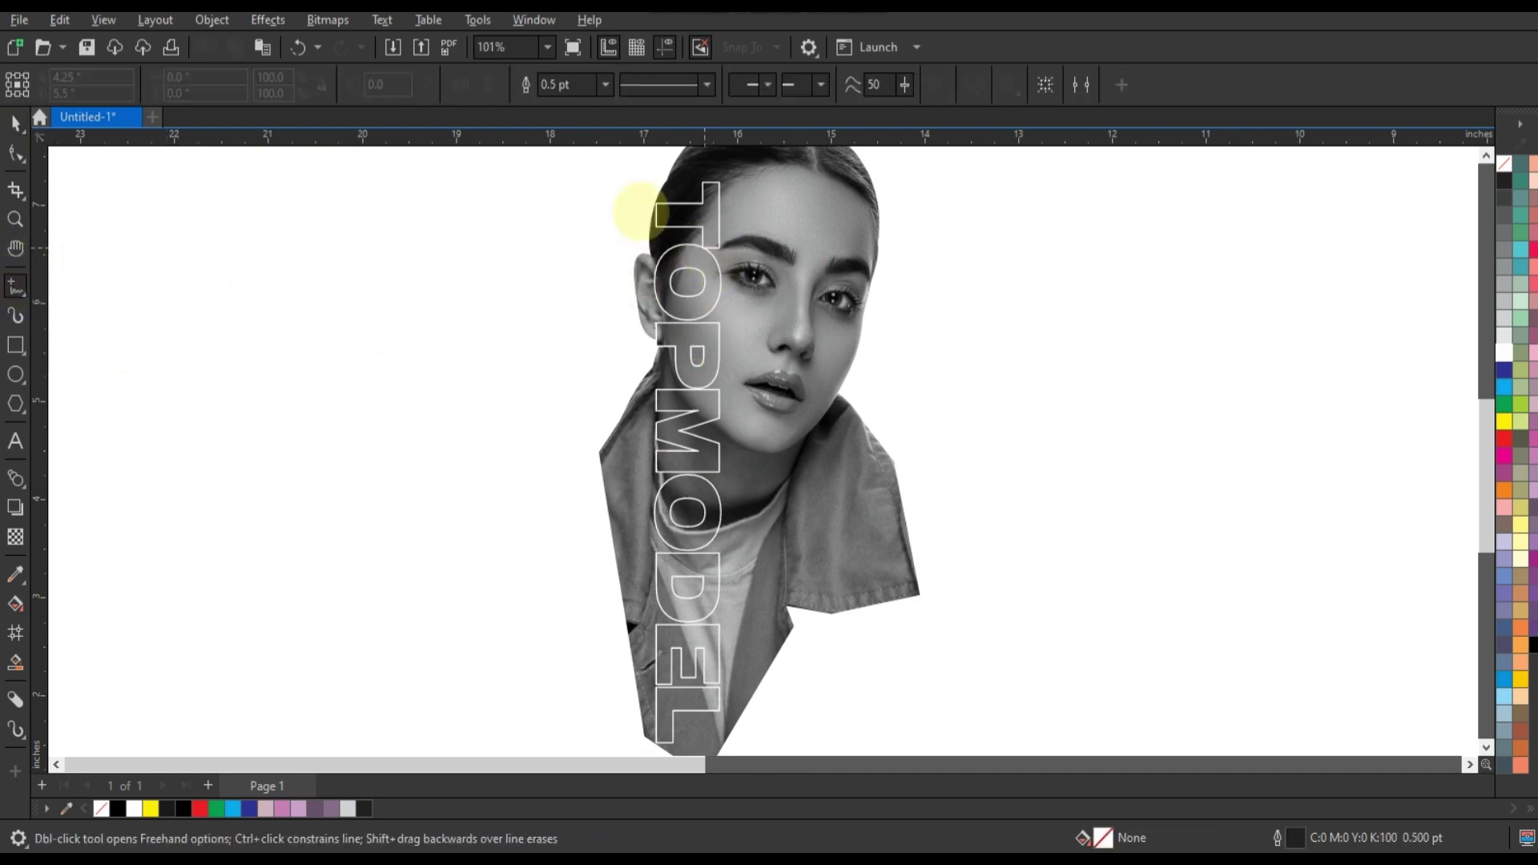
# - Draw a polyline zig-zagging down through the TOPMODEL letters from the T
pyautogui.click(710, 209)
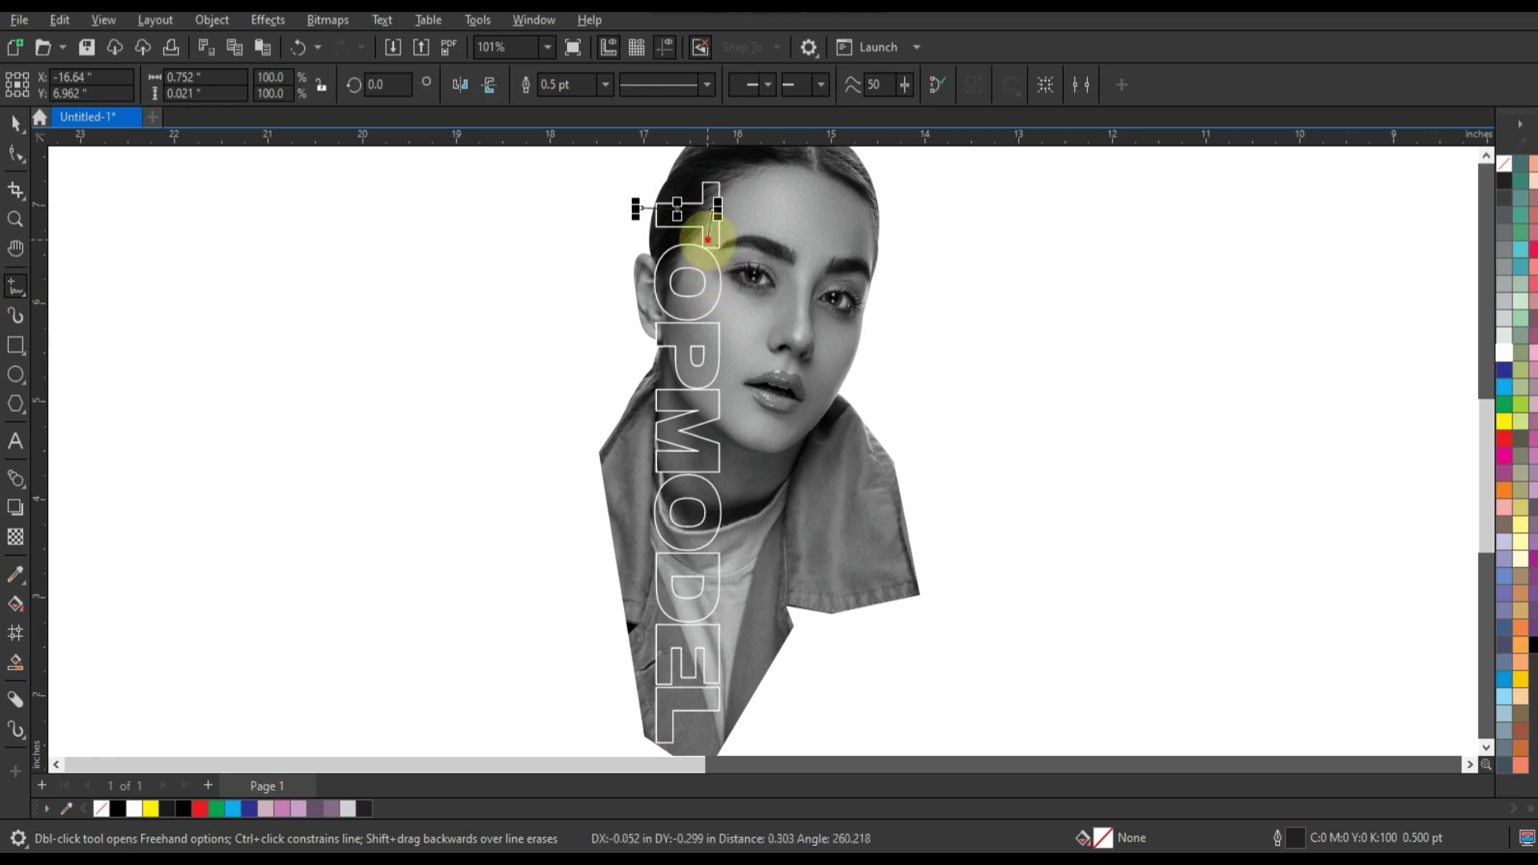
pyautogui.click(706, 307)
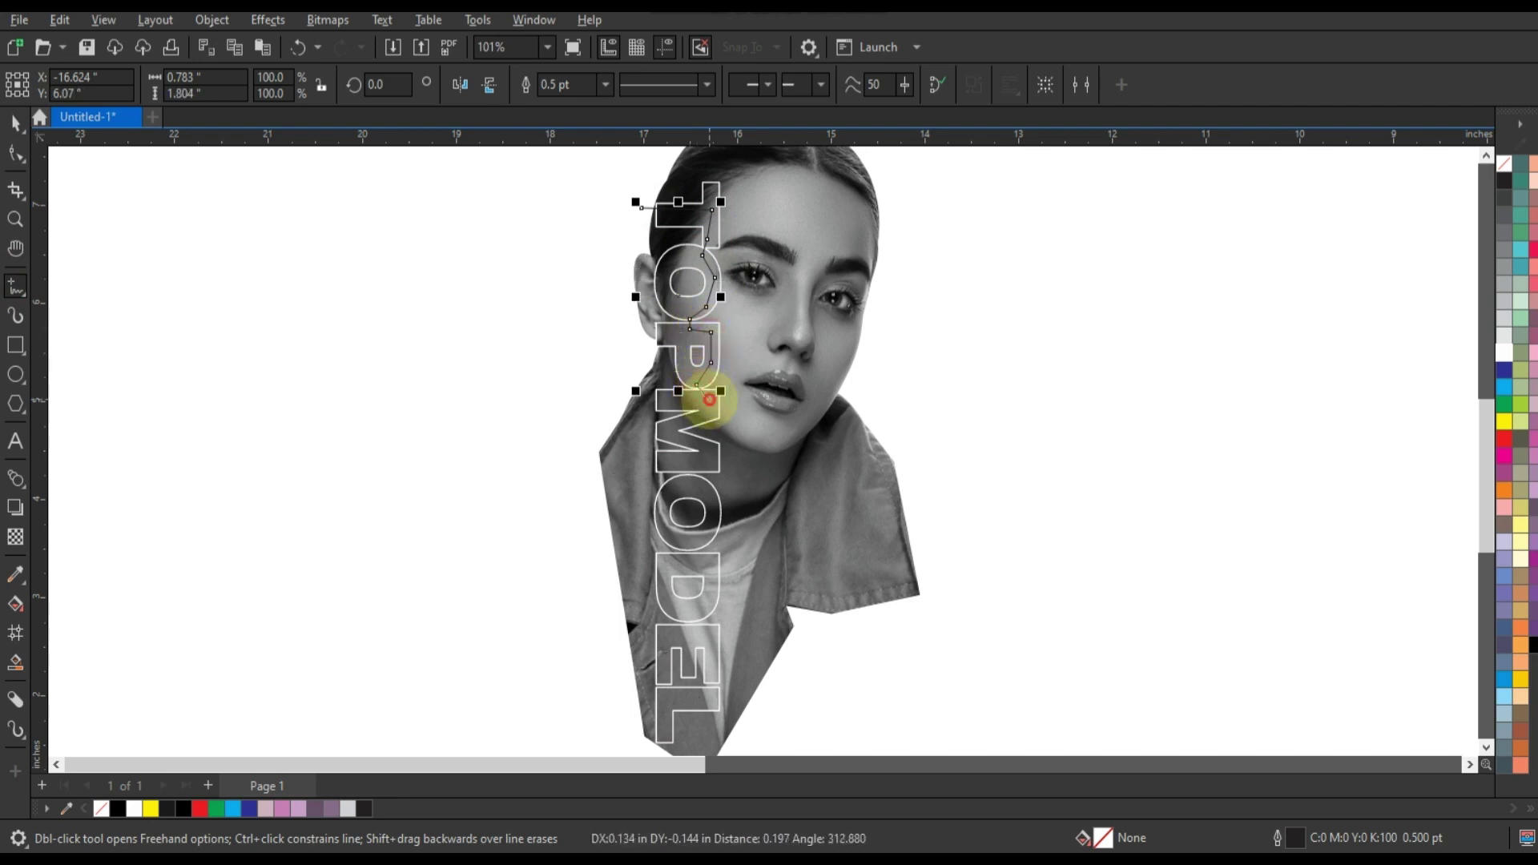
pyautogui.click(710, 399)
pyautogui.click(706, 412)
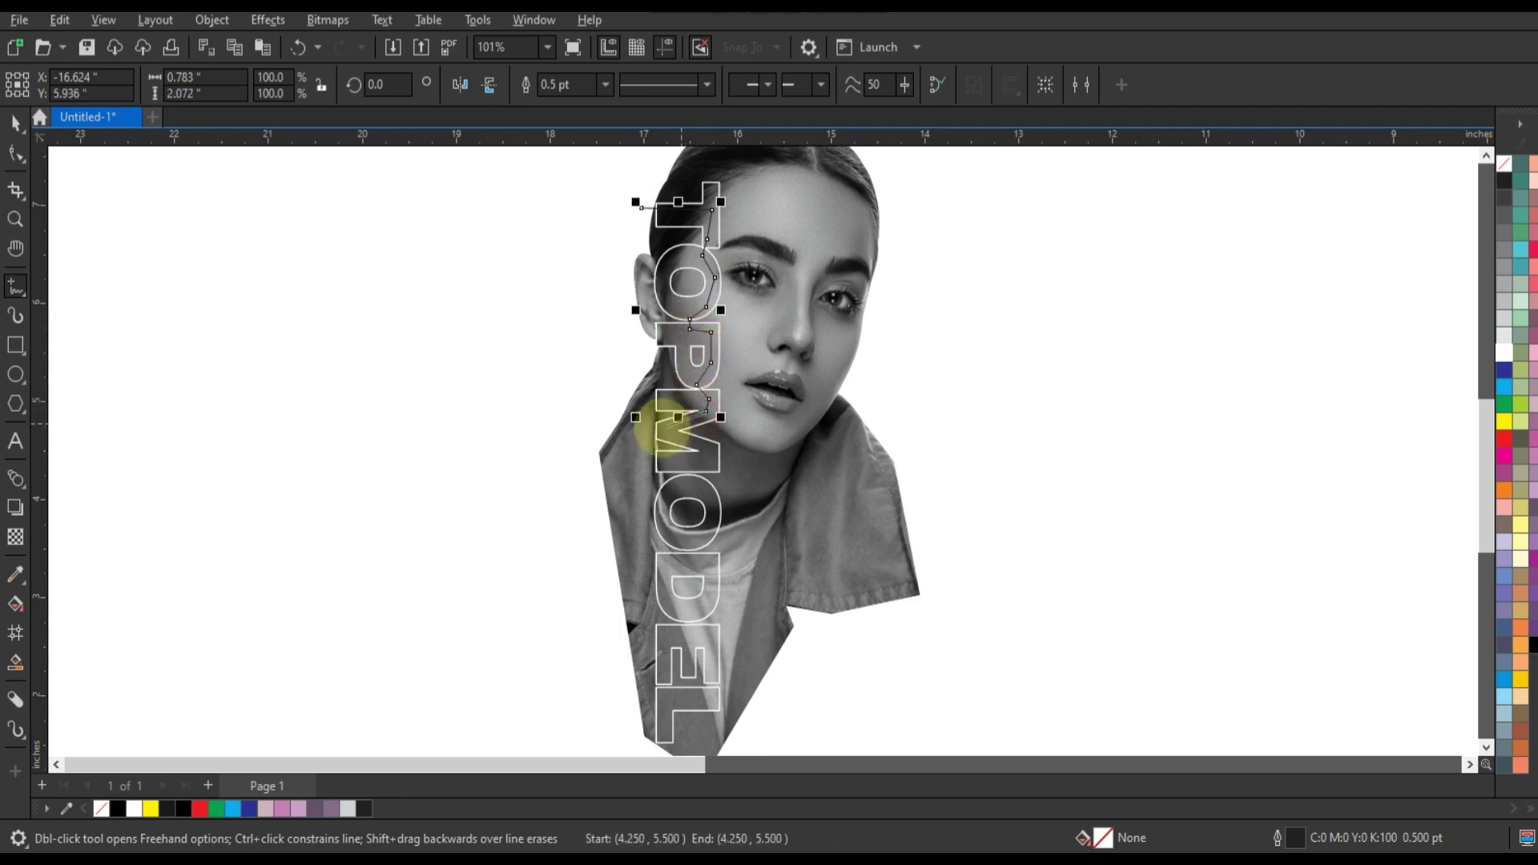
pyautogui.click(662, 427)
pyautogui.click(708, 446)
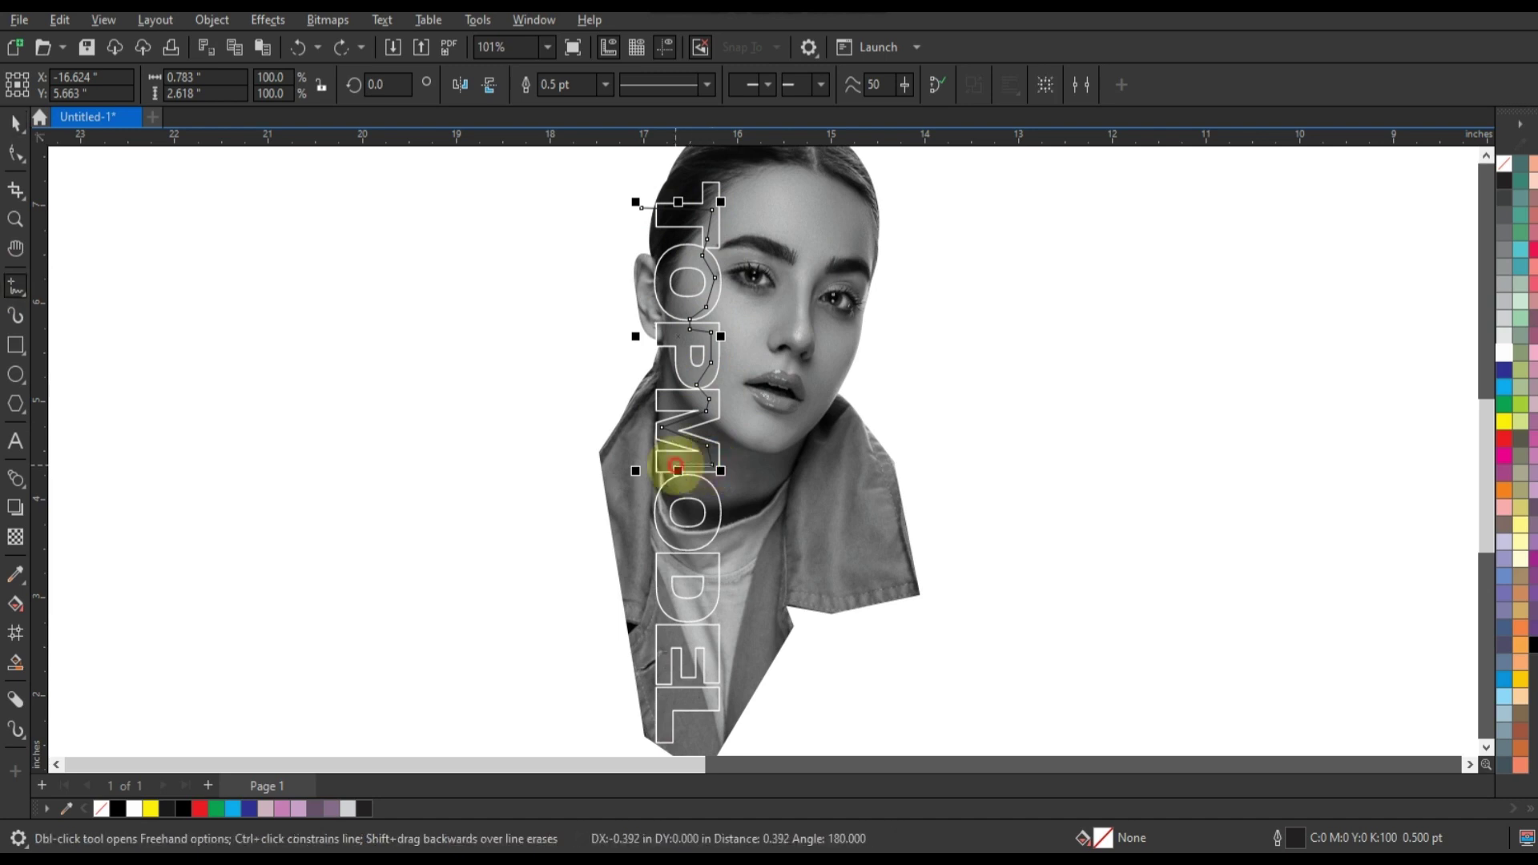
pyautogui.click(694, 487)
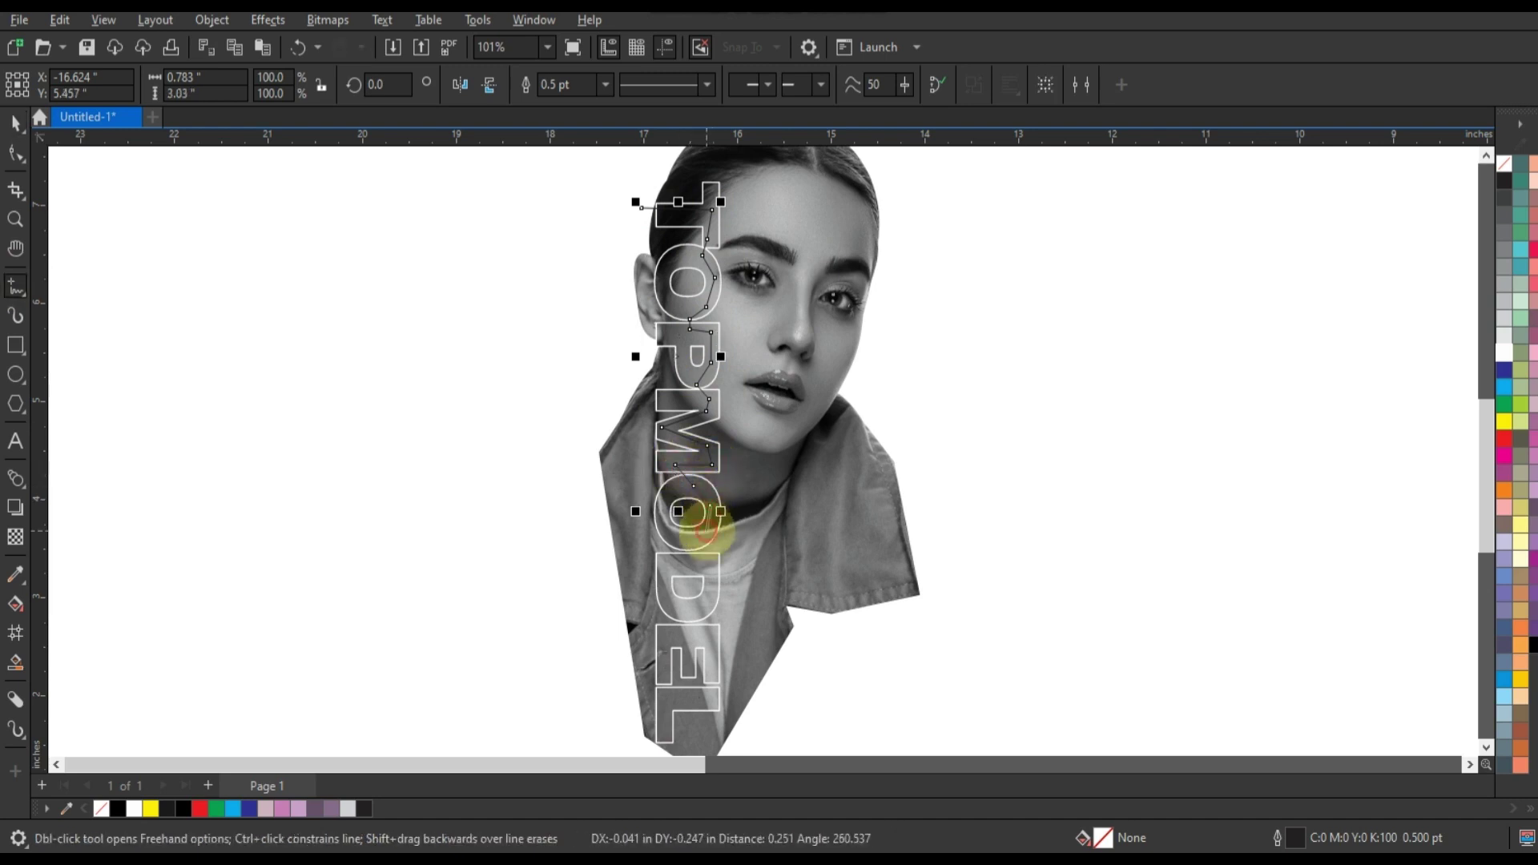
pyautogui.click(705, 529)
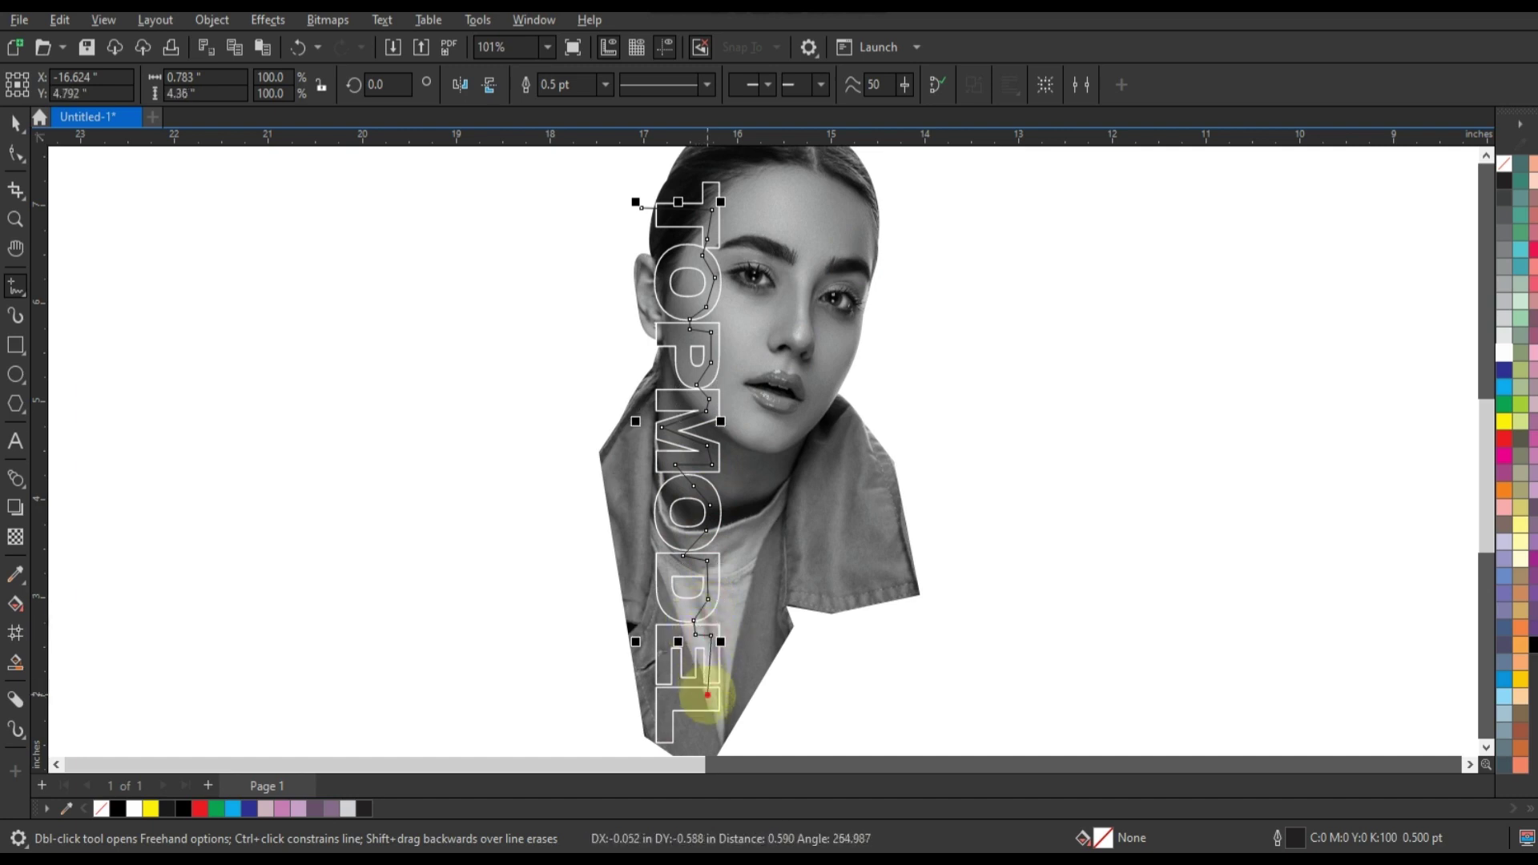
# - Extend the polyline below the lettering, out left, and up past the portrait's top
pyautogui.click(707, 694)
pyautogui.scroll(-2, 662, 717)
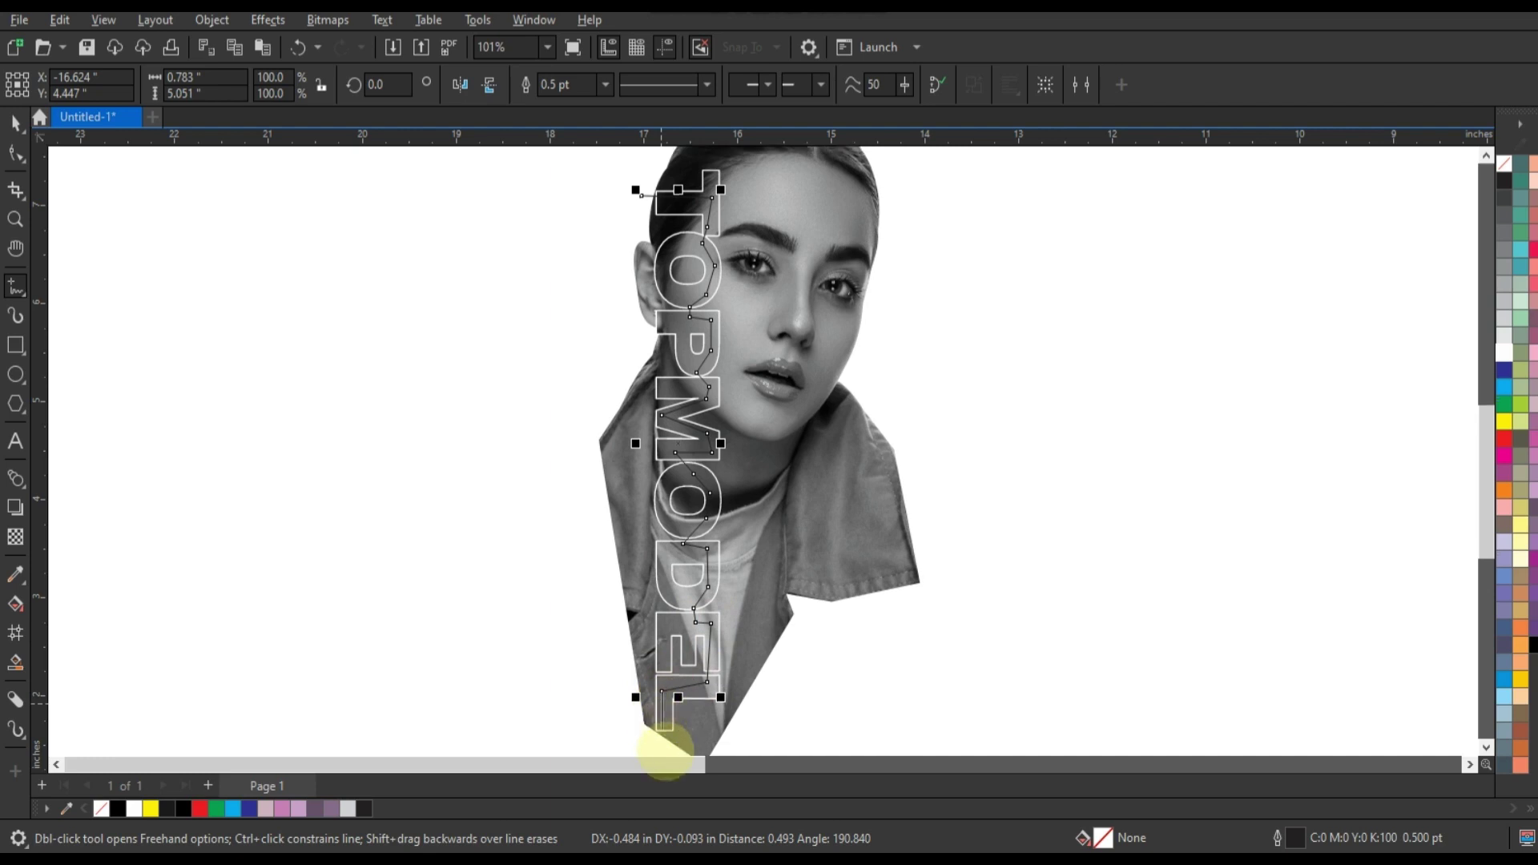
pyautogui.click(657, 695)
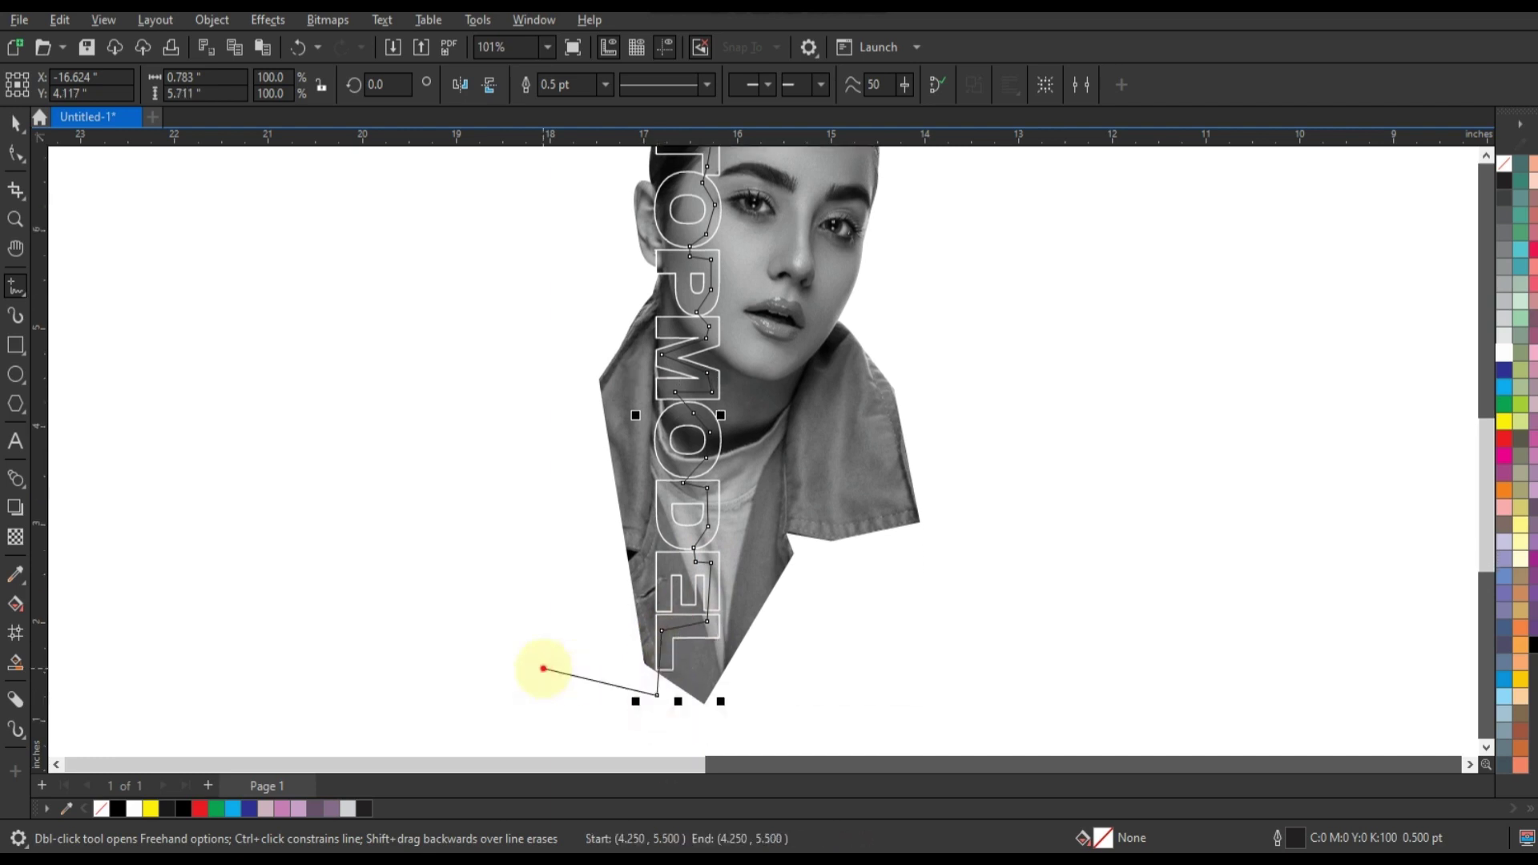
pyautogui.click(542, 670)
pyautogui.click(559, 267)
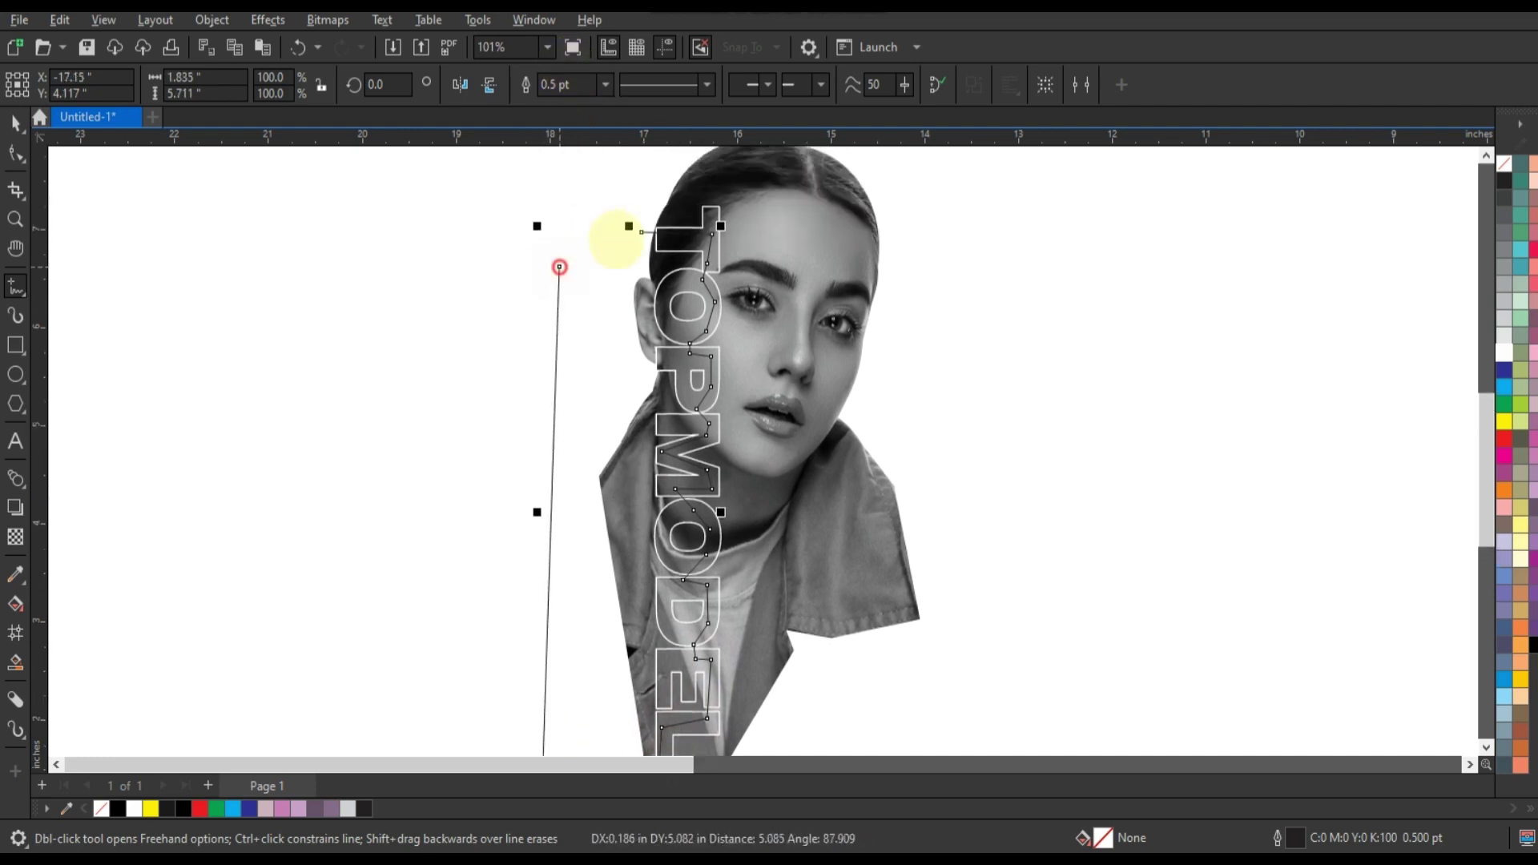
pyautogui.click(16, 123)
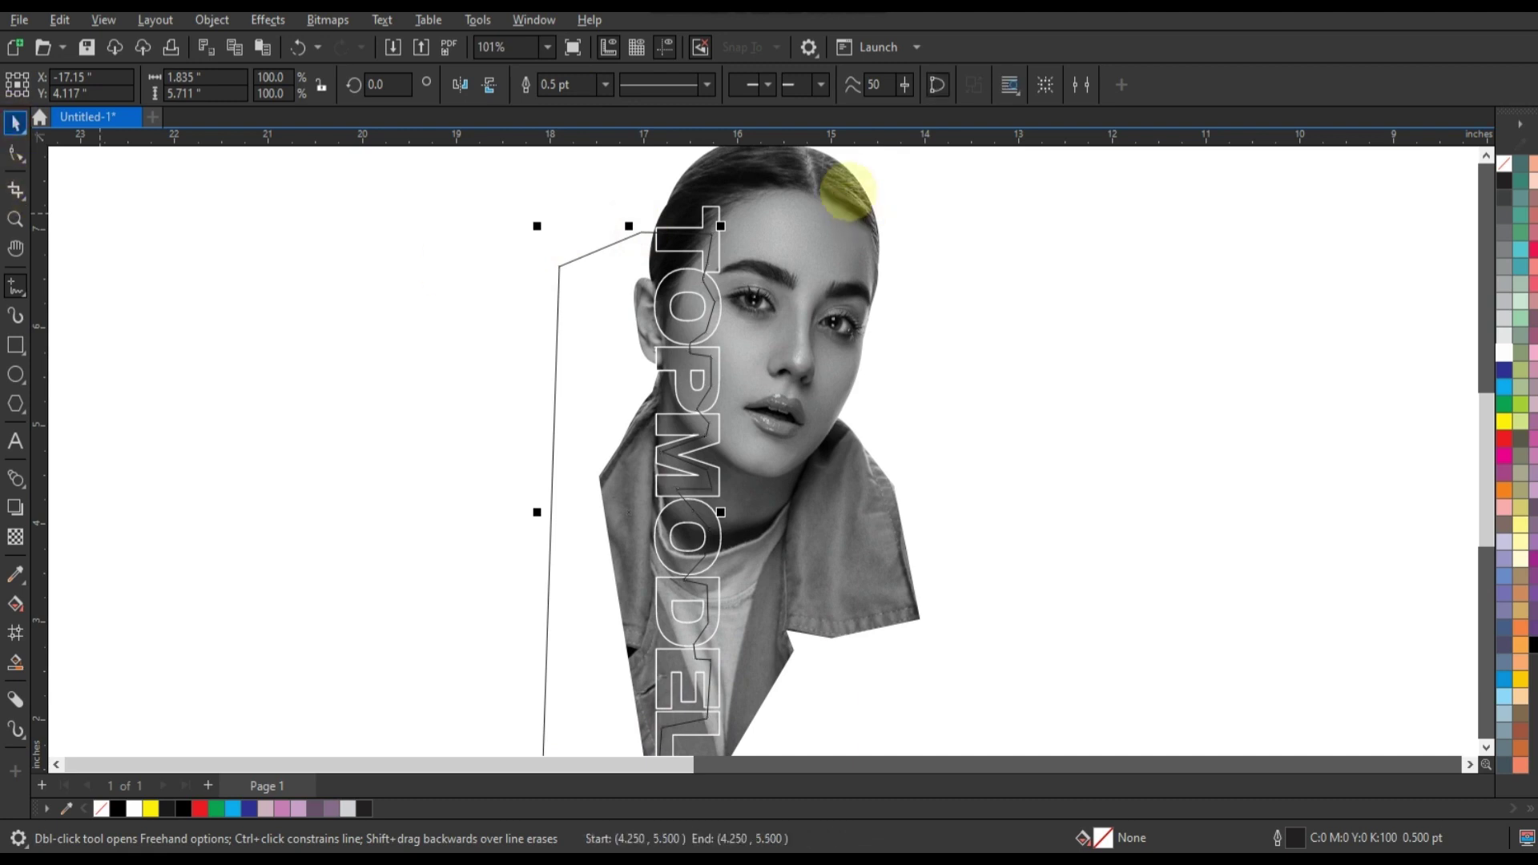
# - Trim the portrait with the polyline and delete the cutting line
pyautogui.click(594, 84)
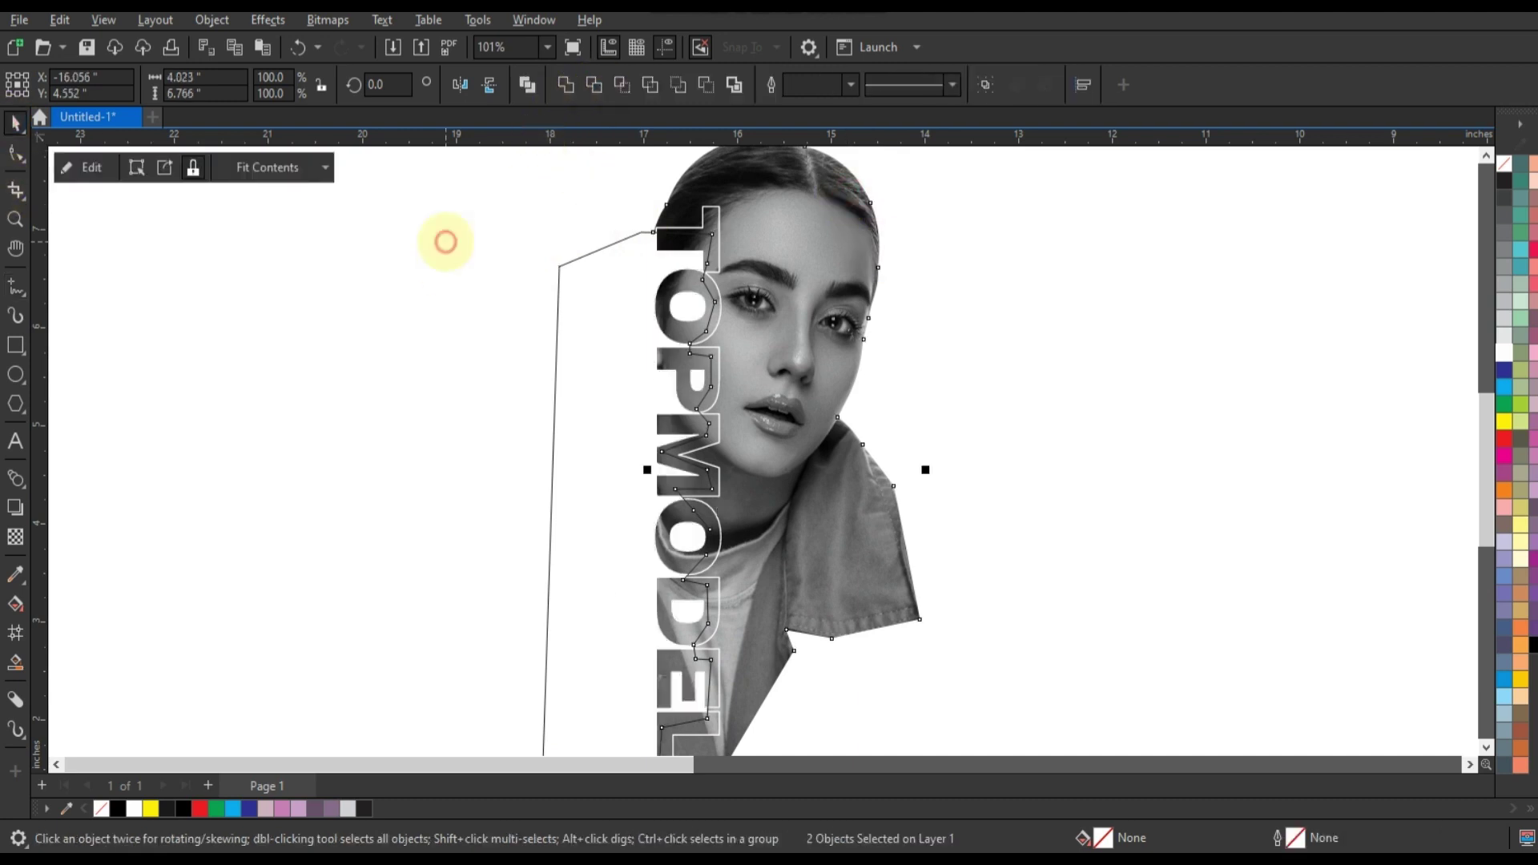
pyautogui.click(591, 437)
pyautogui.press('Delete')
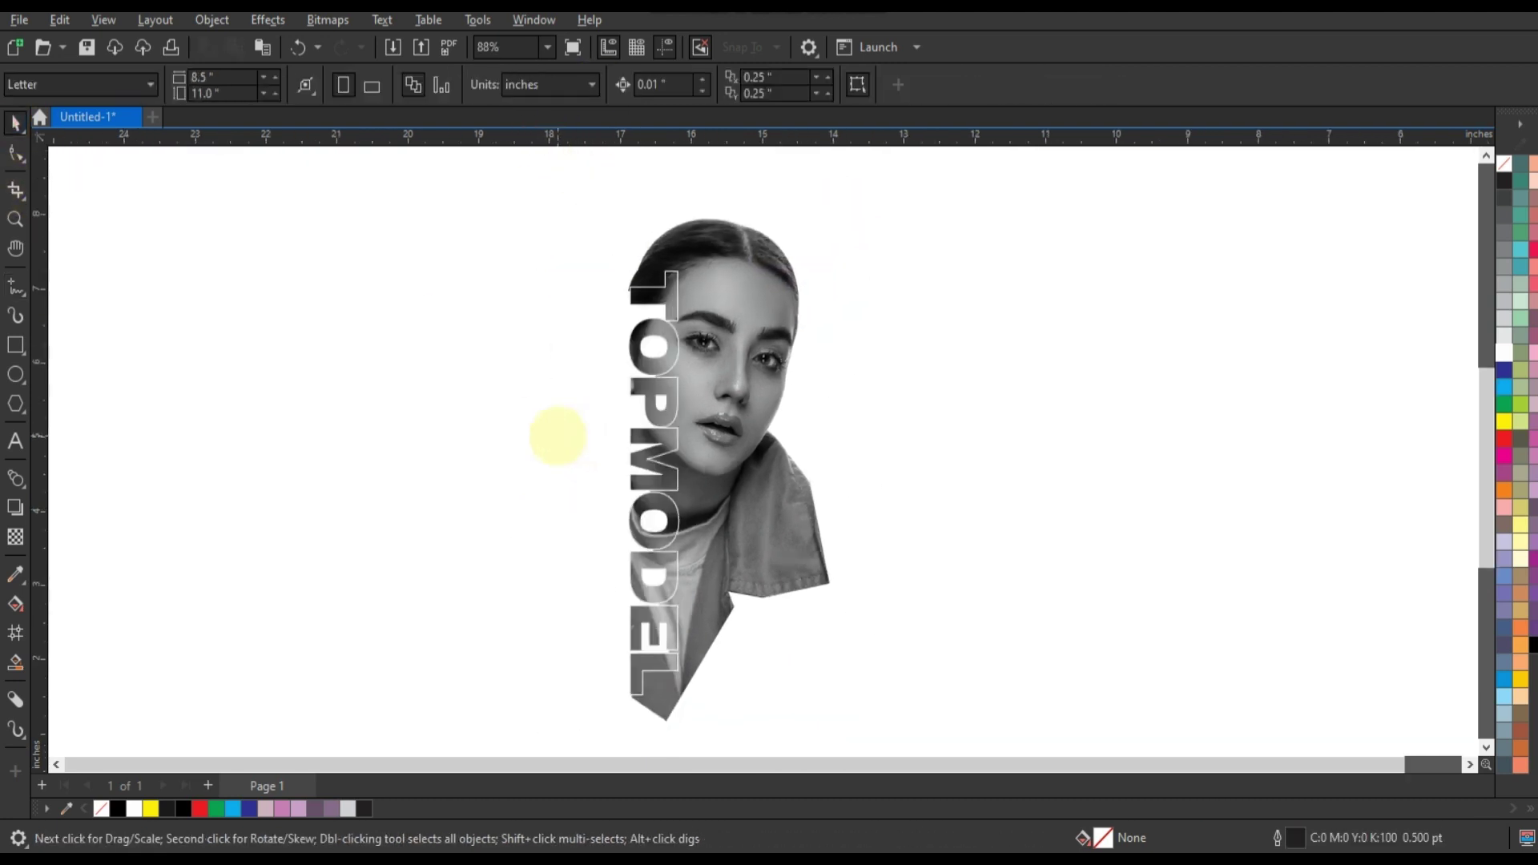
# - Add a downward drop shadow to the TOPMODEL lettering
pyautogui.click(653, 333)
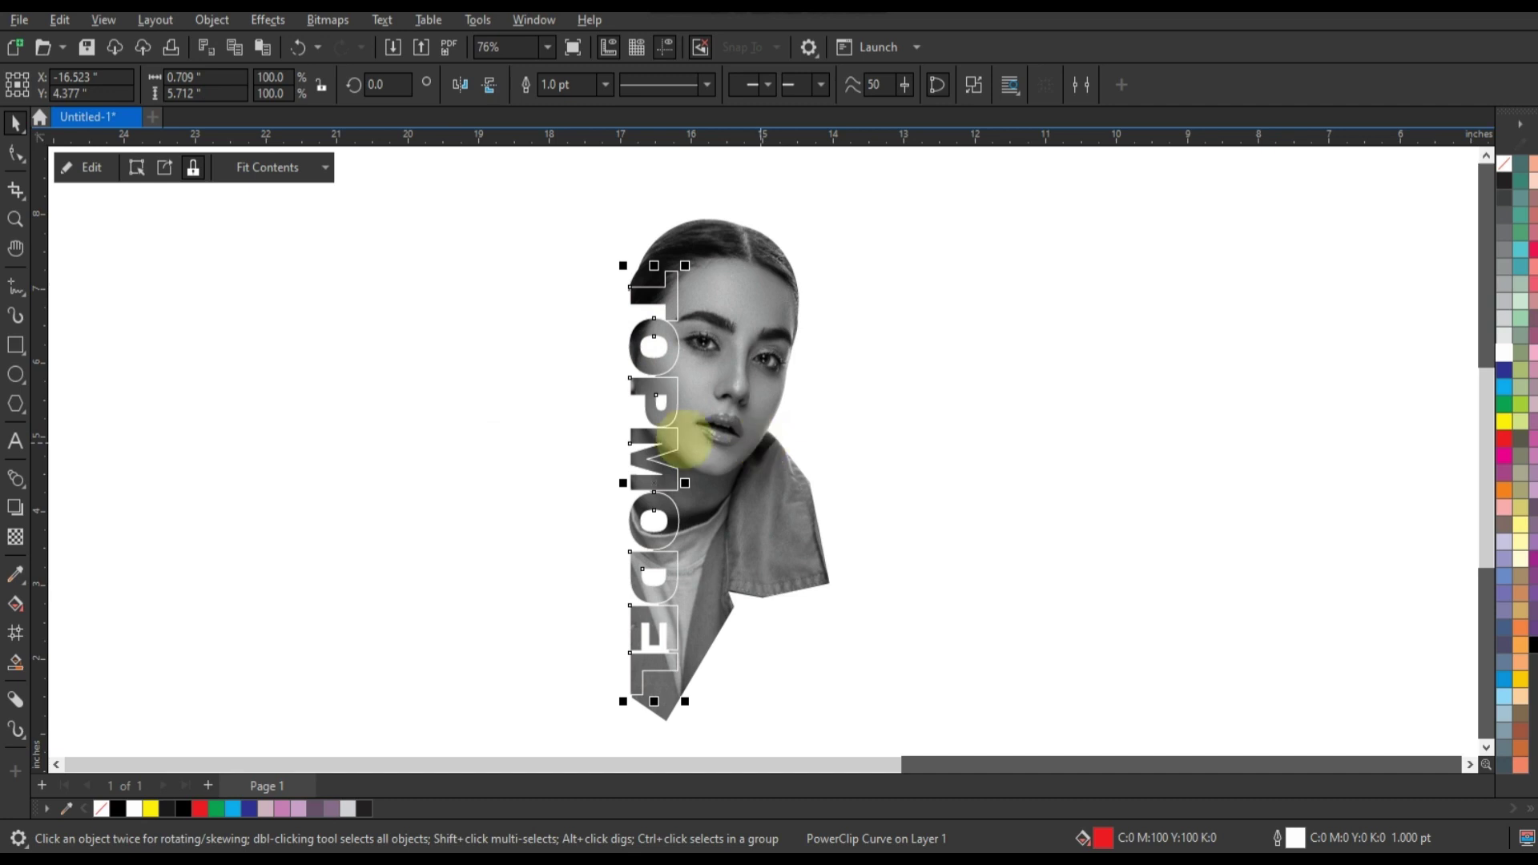
pyautogui.click(15, 507)
pyautogui.moveTo(655, 271)
pyautogui.mouseDown()
pyautogui.moveTo(673, 546)
pyautogui.moveTo(656, 695)
pyautogui.mouseUp()
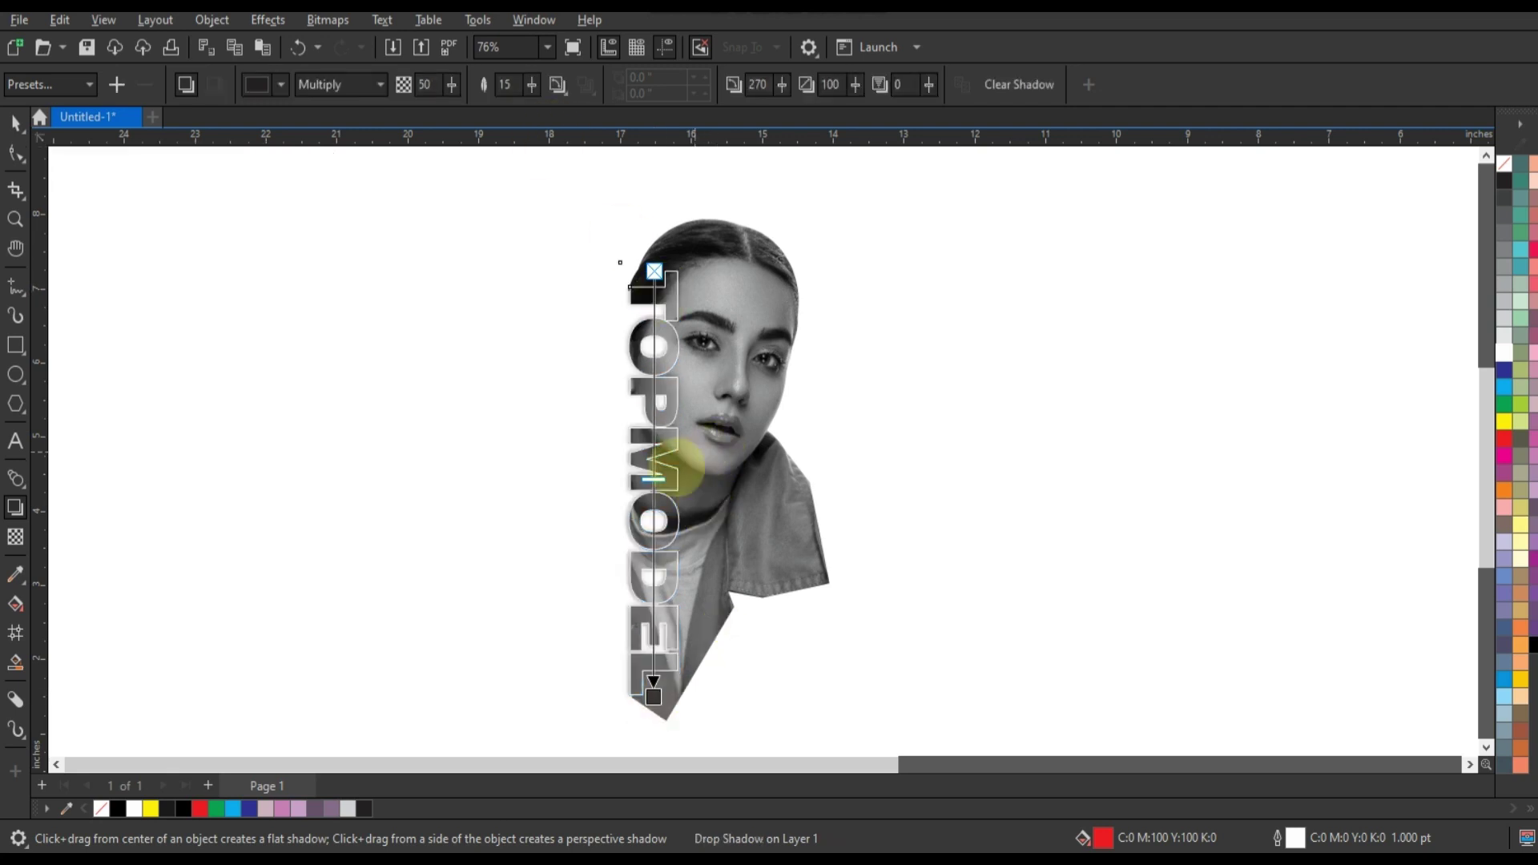
# - Raise the TOPMODEL shadow opacity to about 69
pyautogui.click(558, 84)
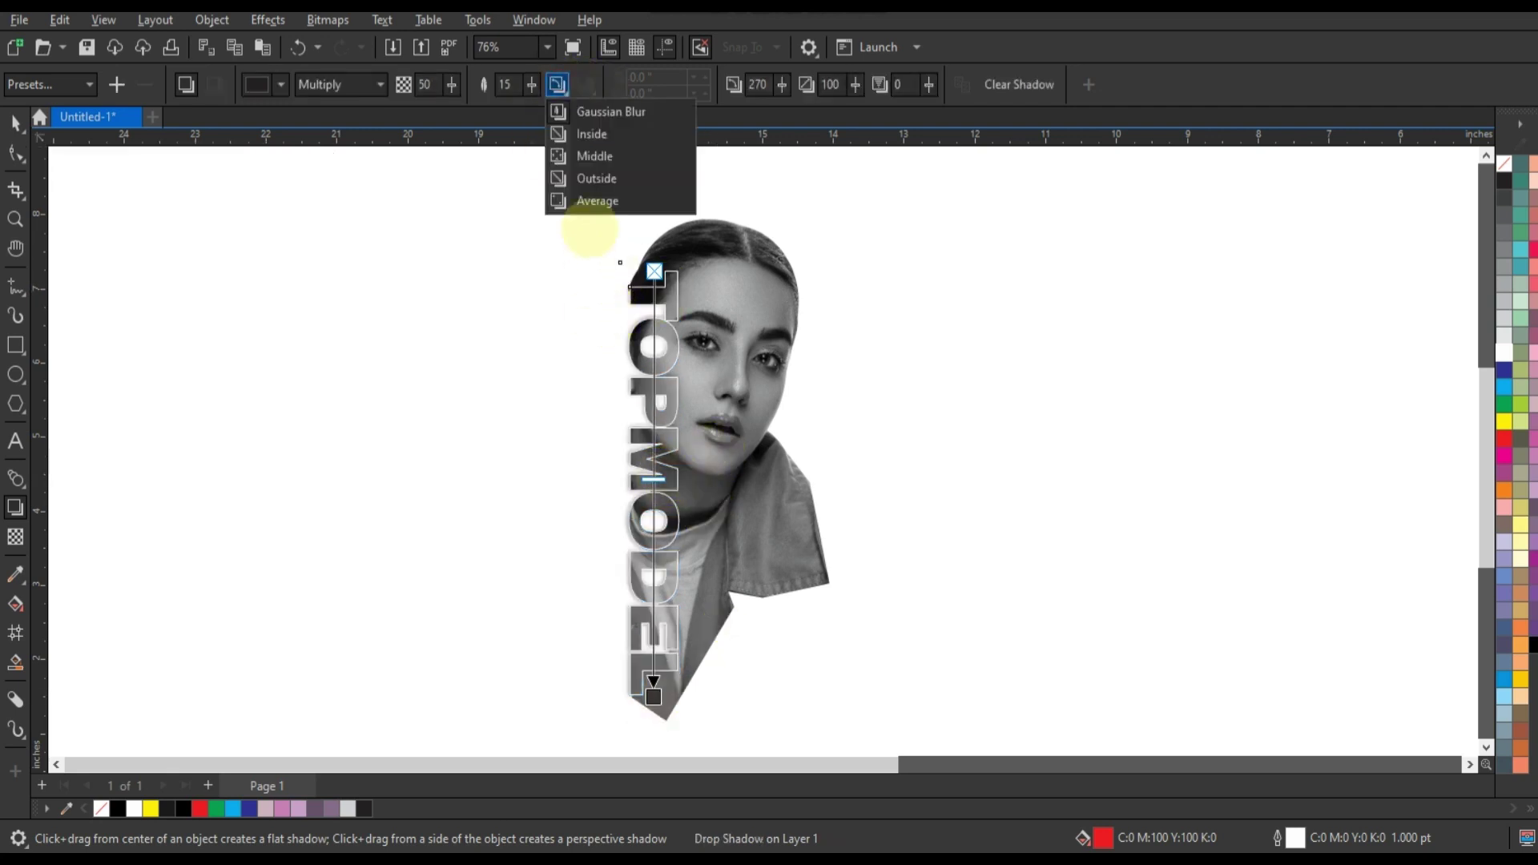
pyautogui.click(717, 413)
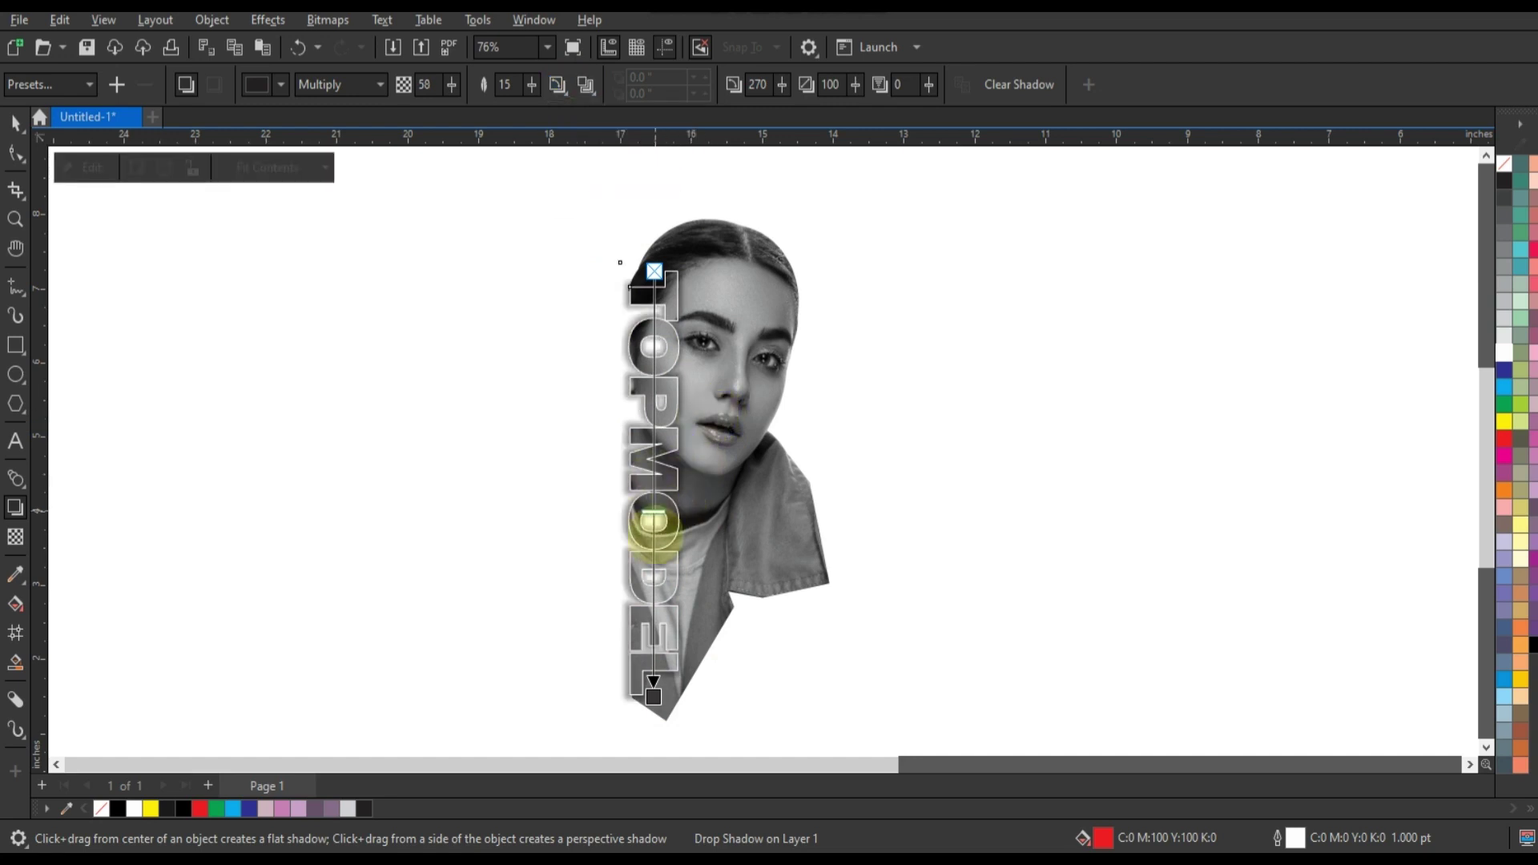
pyautogui.moveTo(653, 479); pyautogui.dragTo(654, 561)
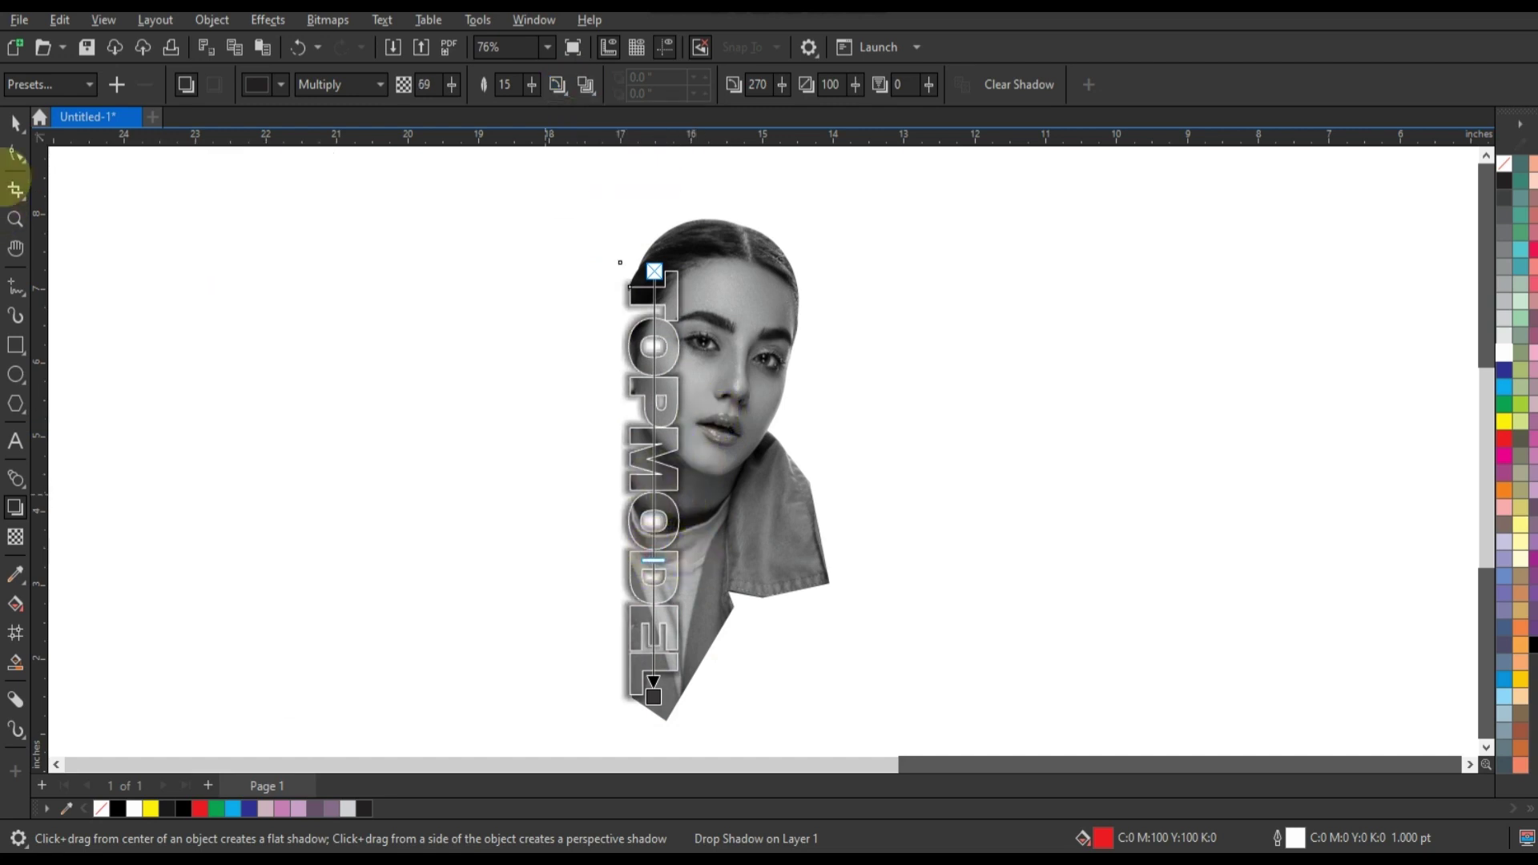
# - Remove the TOPMODEL lettering's outline and deselect everything
pyautogui.click(13, 124)
pyautogui.rightClick(1504, 163)
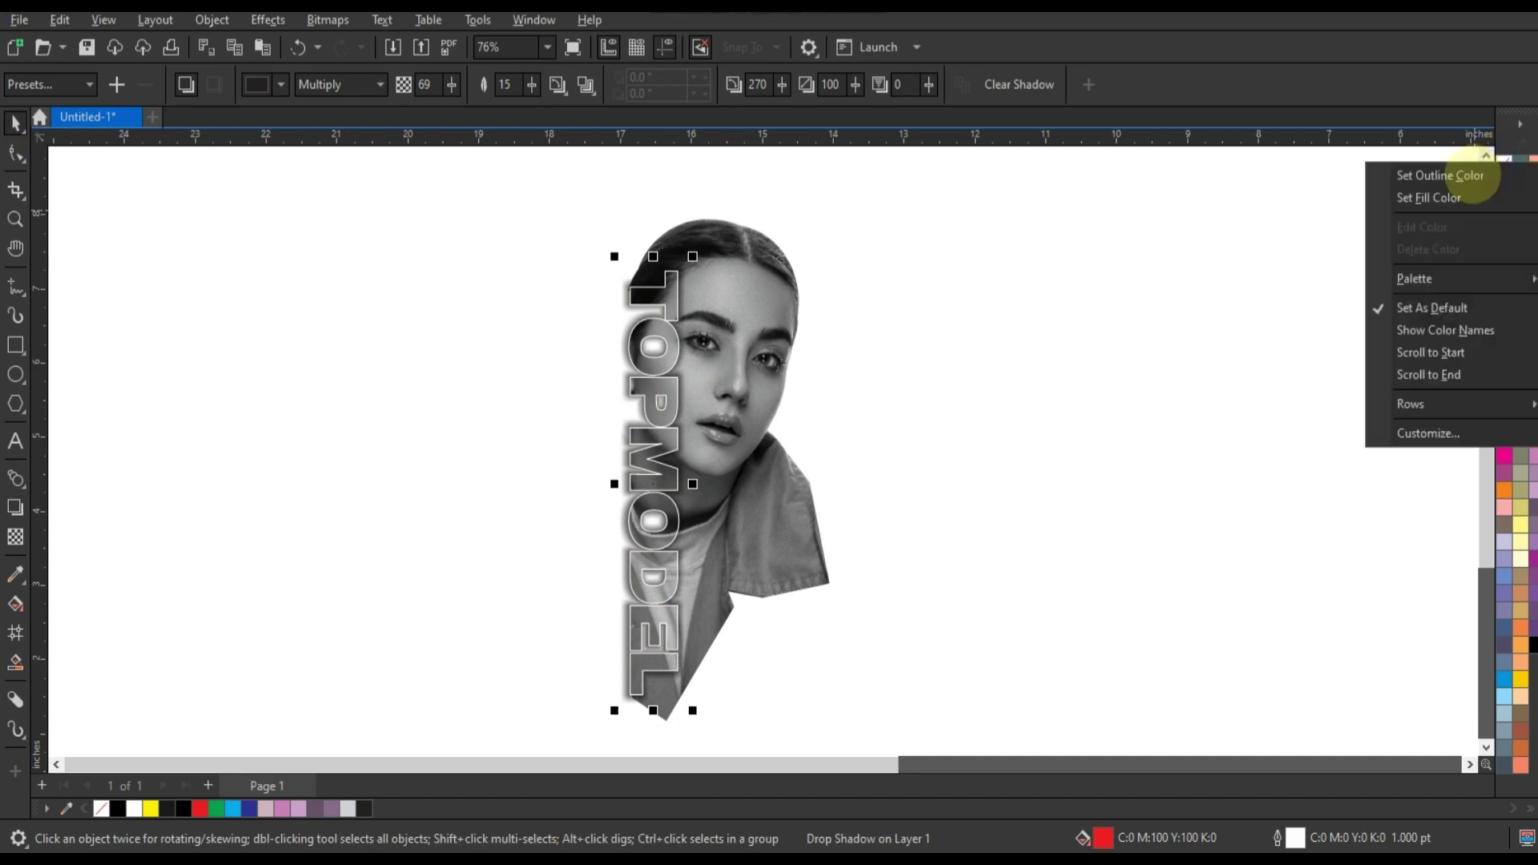
pyautogui.click(1459, 170)
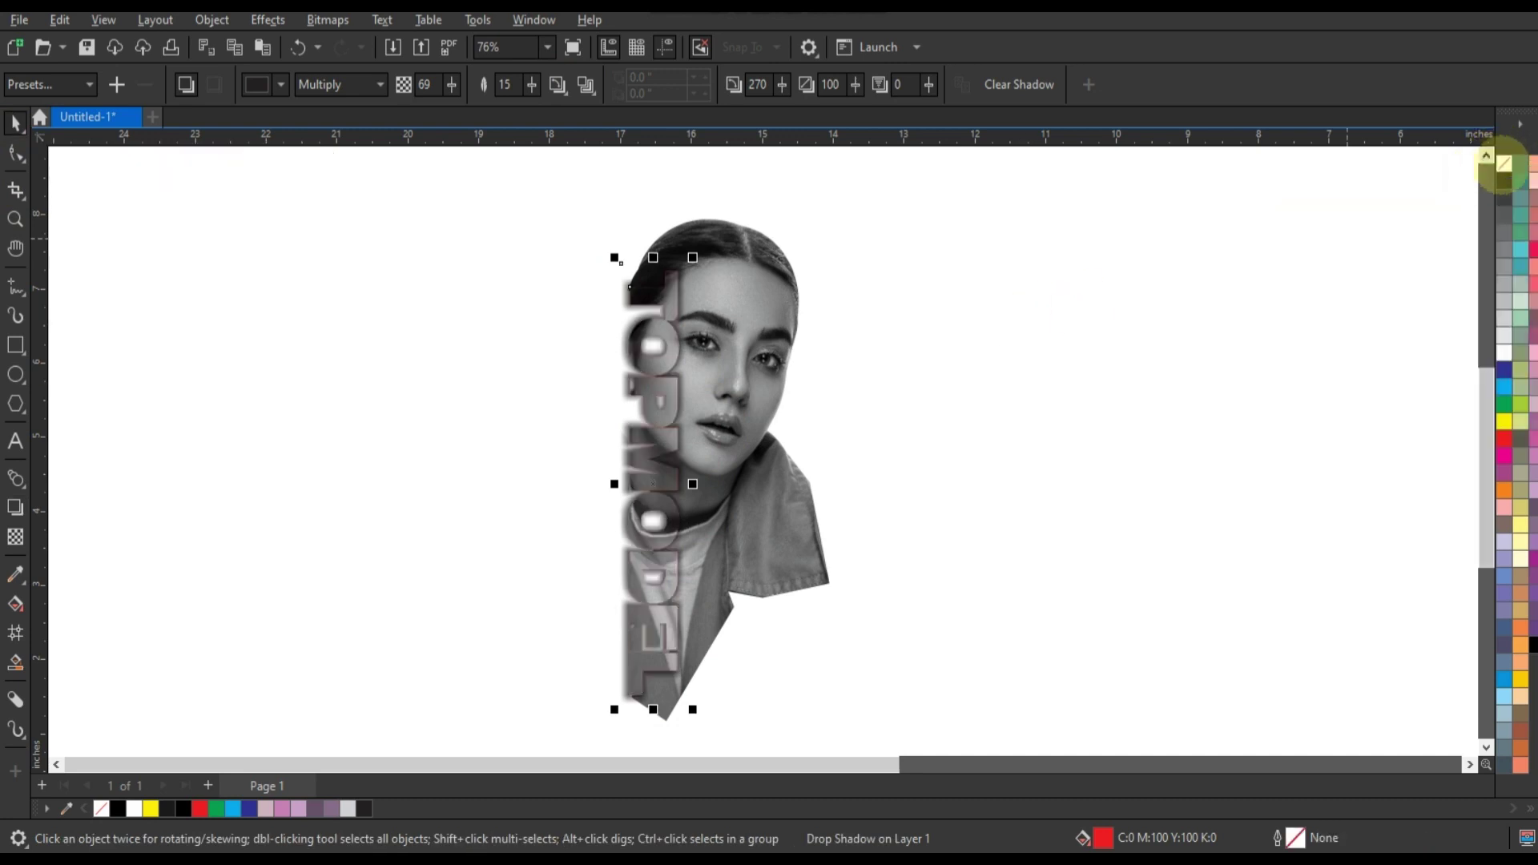
pyautogui.click(1292, 285)
pyautogui.scroll(-3, 969, 457)
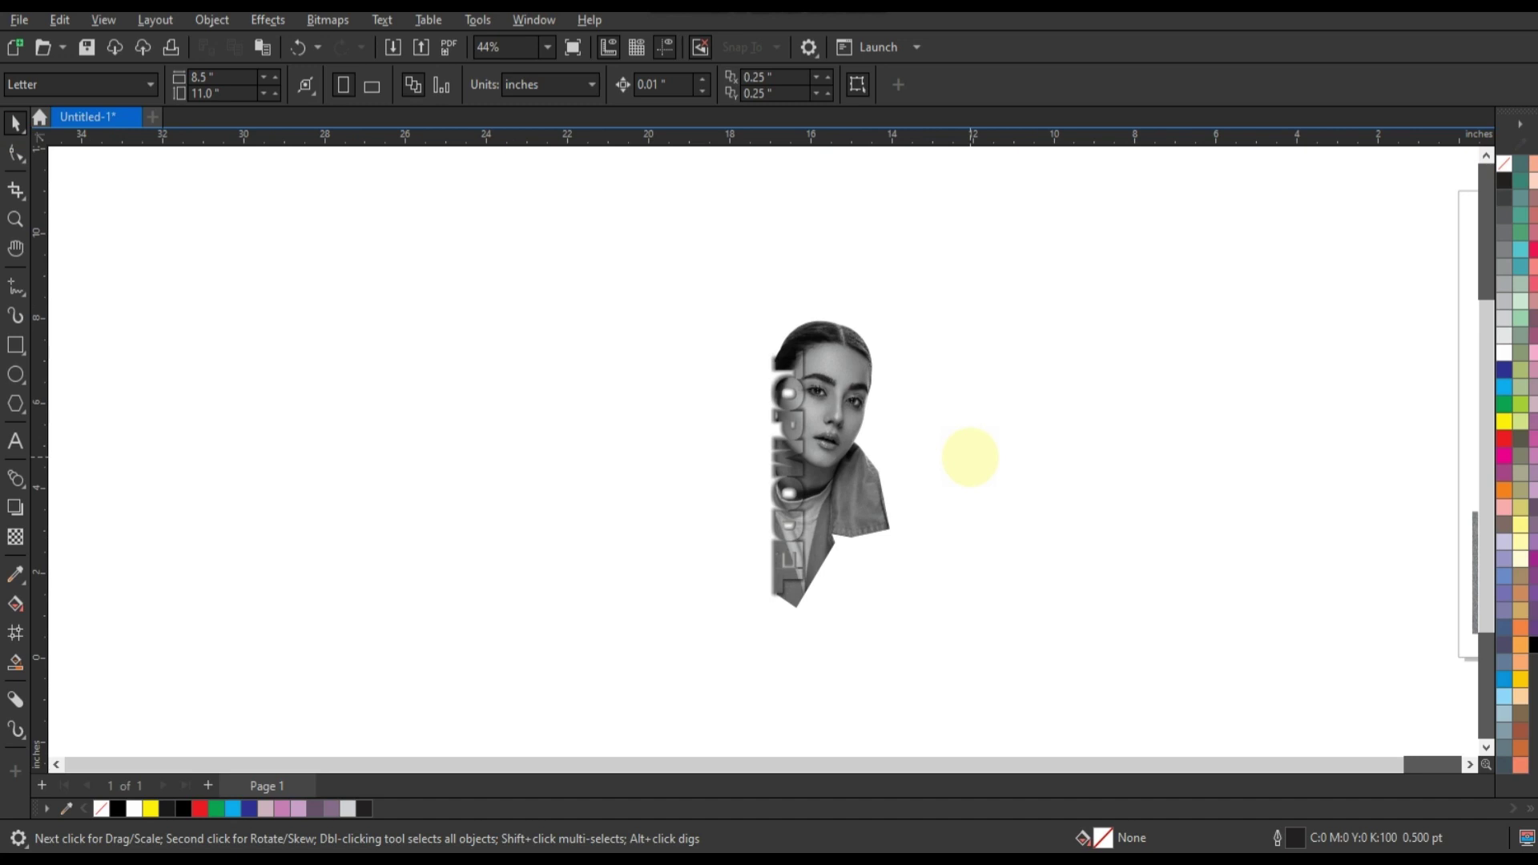
# - Undo the drop shadow steps to restore the unshadowed TOPMODEL lettering
pyautogui.press('Tab')
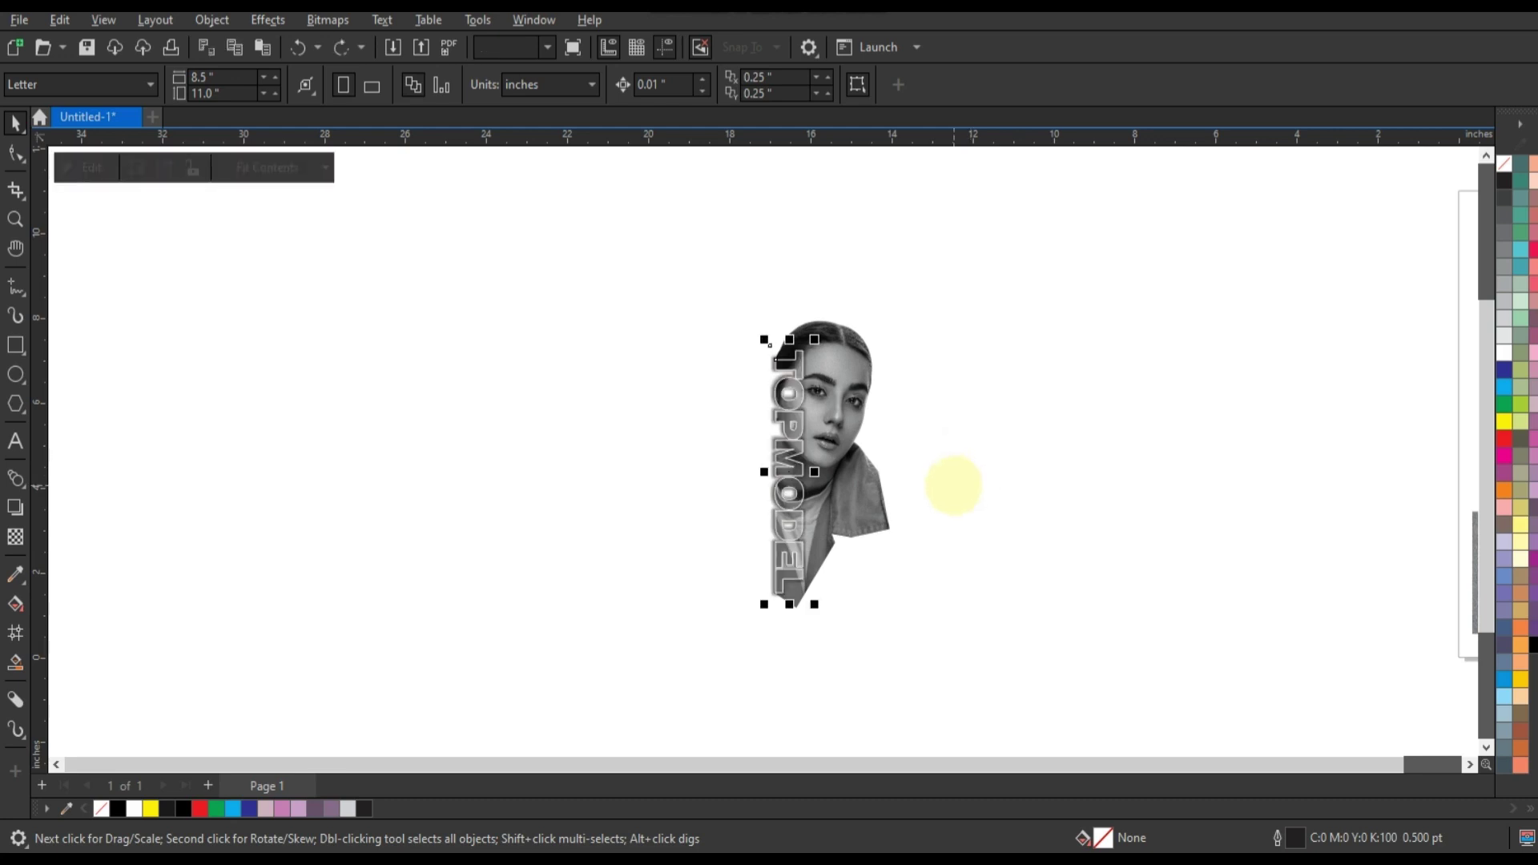
pyautogui.press('Tab')
pyautogui.press('Tab')
pyautogui.press('Tab')
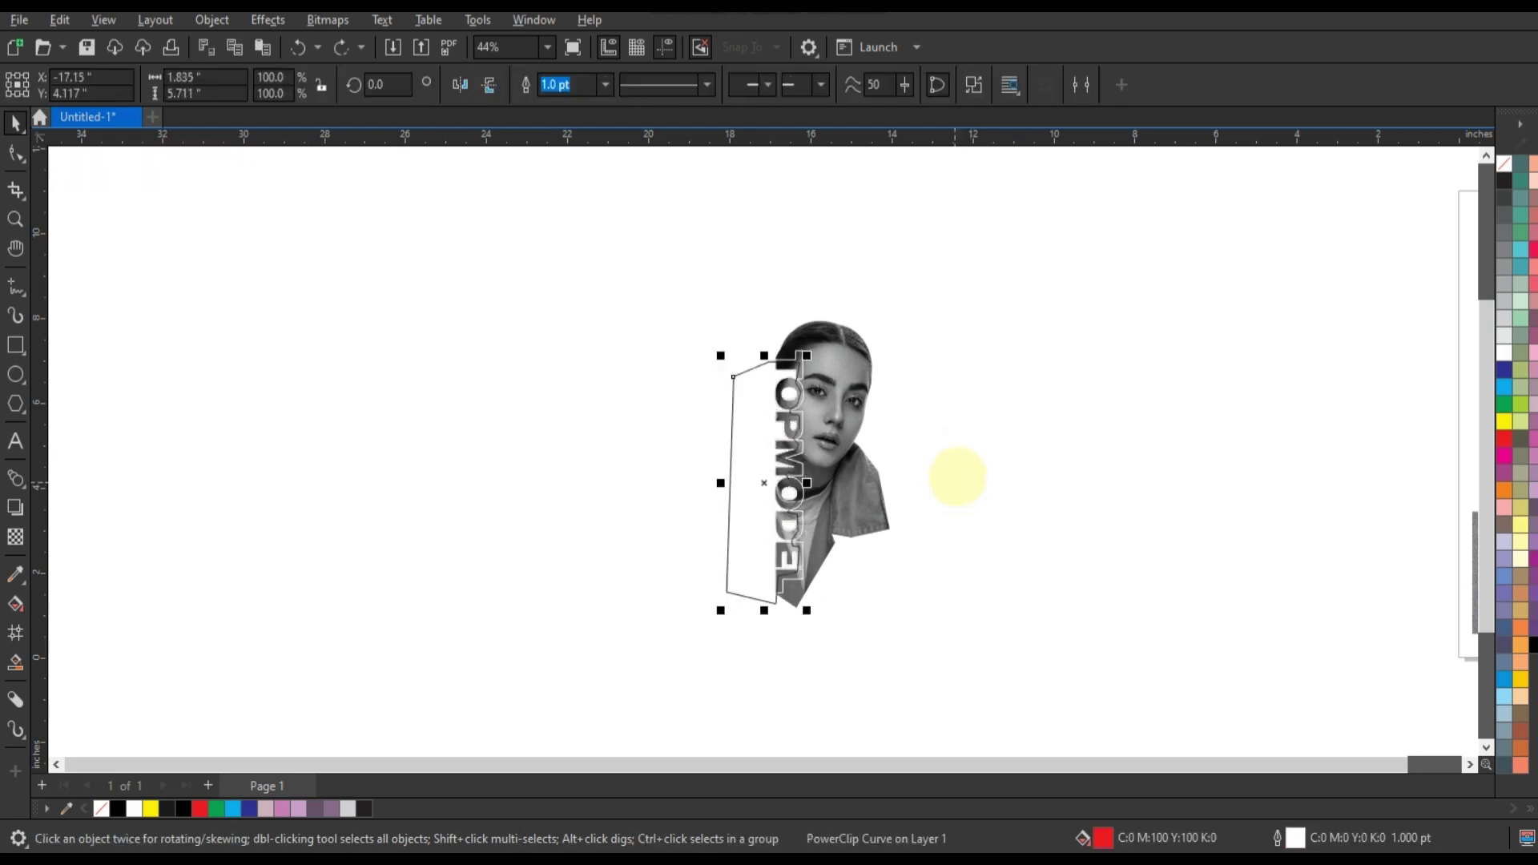
pyautogui.press('Tab')
pyautogui.press('Tab')
# - Set the TOPMODEL lettering's outline width to 0.7 pt
pyautogui.hotkey('shift', 'F2')
pyautogui.click(683, 303)
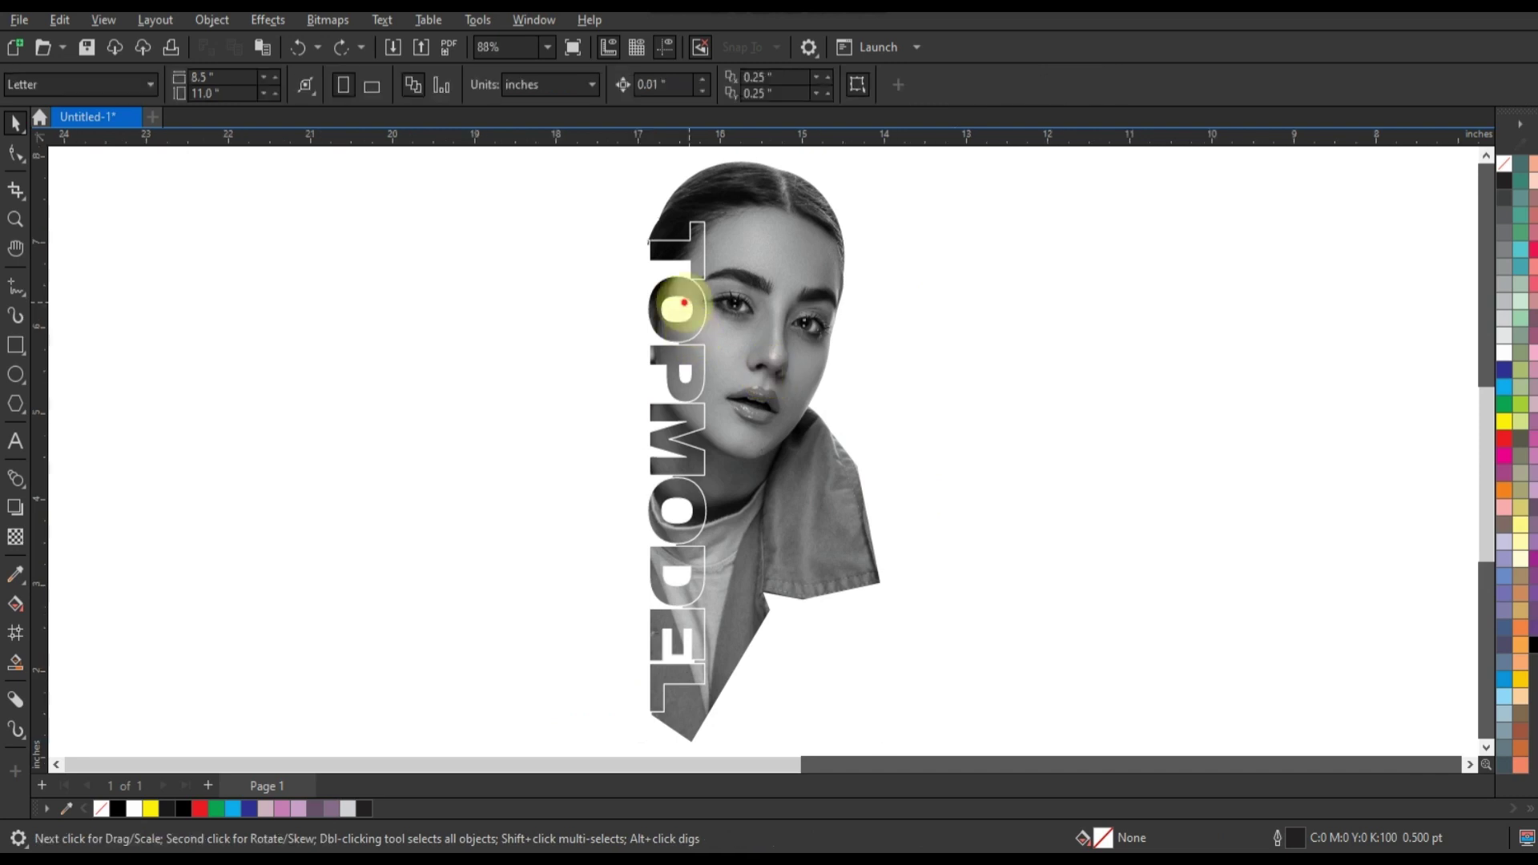
pyautogui.click(679, 308)
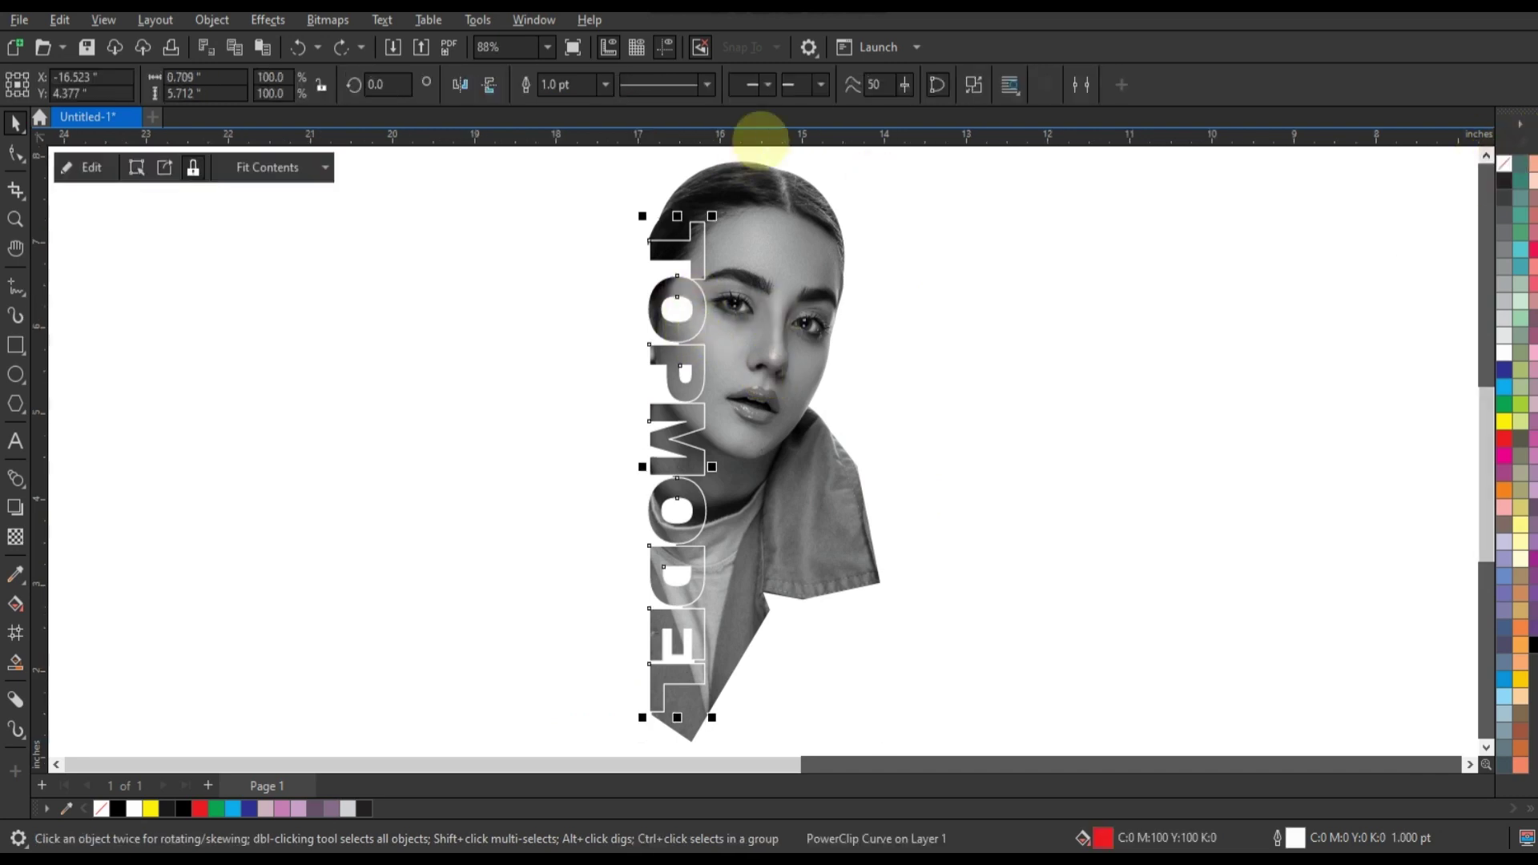
pyautogui.click(573, 85)
pyautogui.write('0.75')
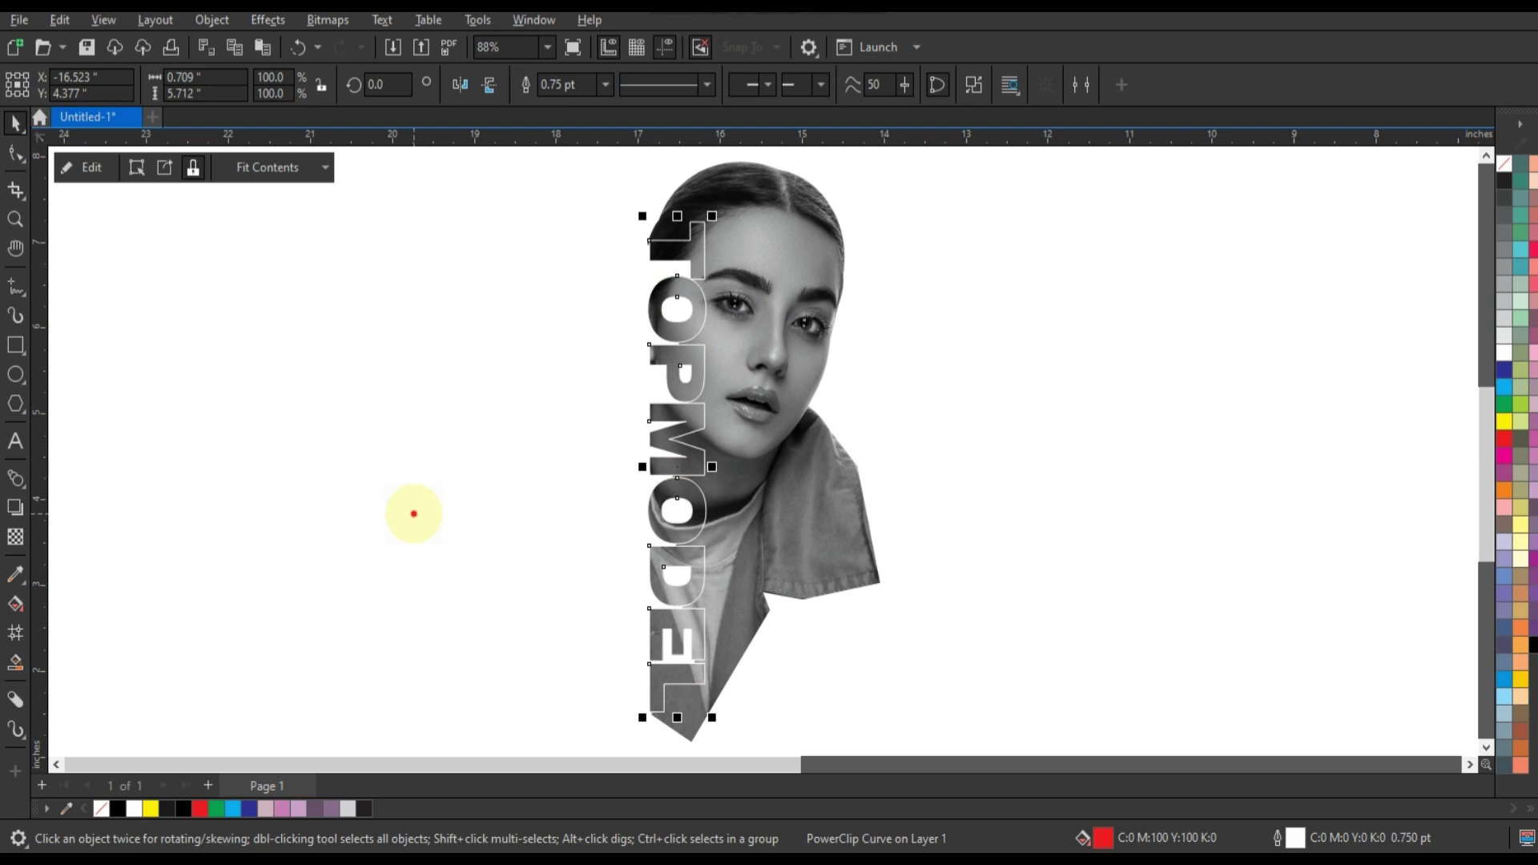
pyautogui.click(412, 508)
pyautogui.scroll(-1, 426, 487)
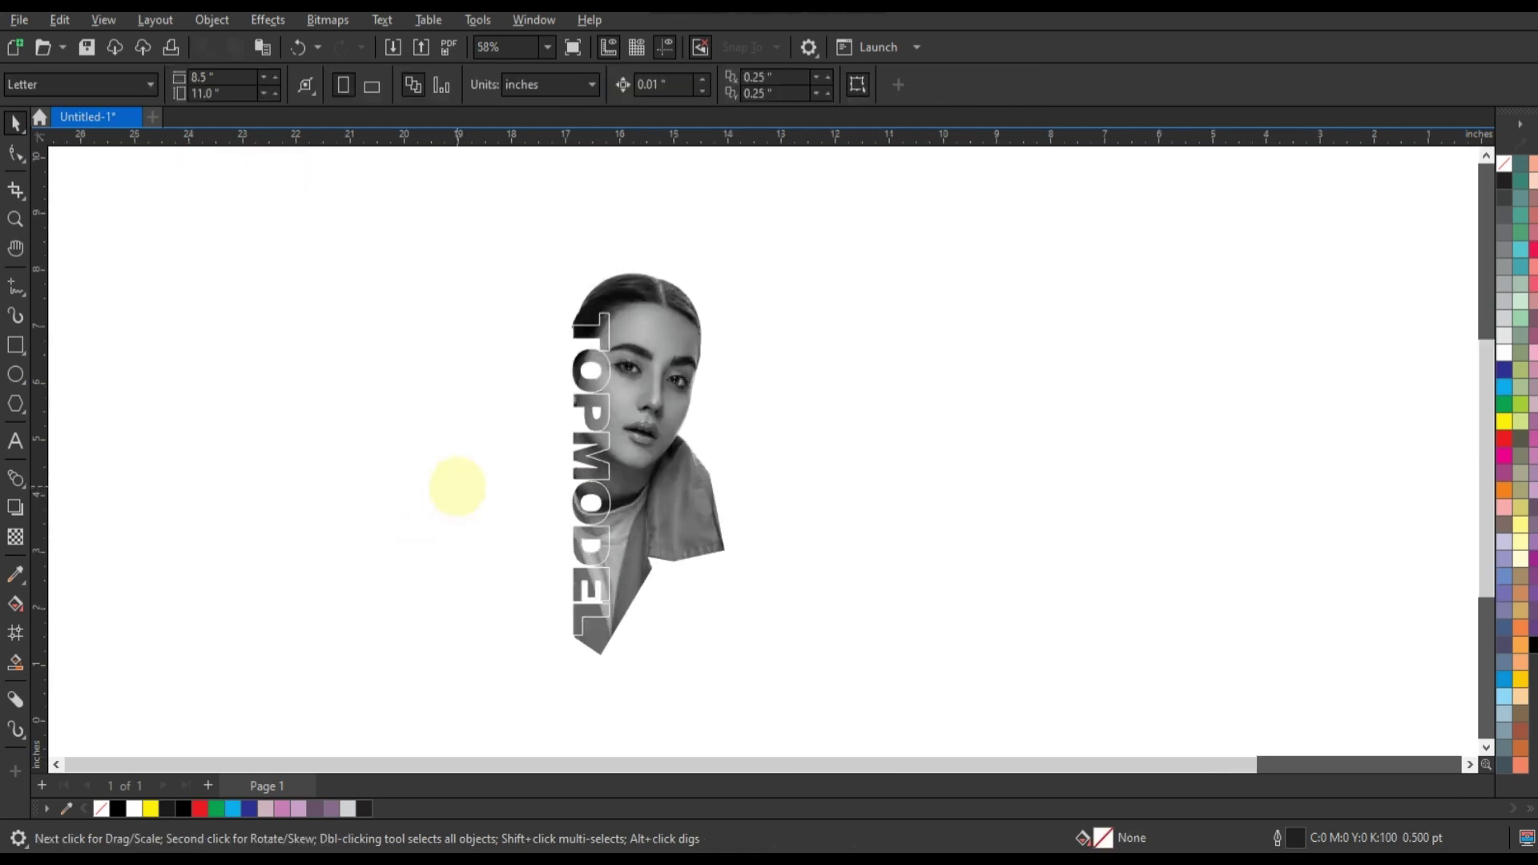
pyautogui.scroll(-1, 457, 487)
# - Bring the noise texture in, enlarge it over the portrait and move it in front
pyautogui.moveTo(1286, 566); pyautogui.dragTo(625, 553)
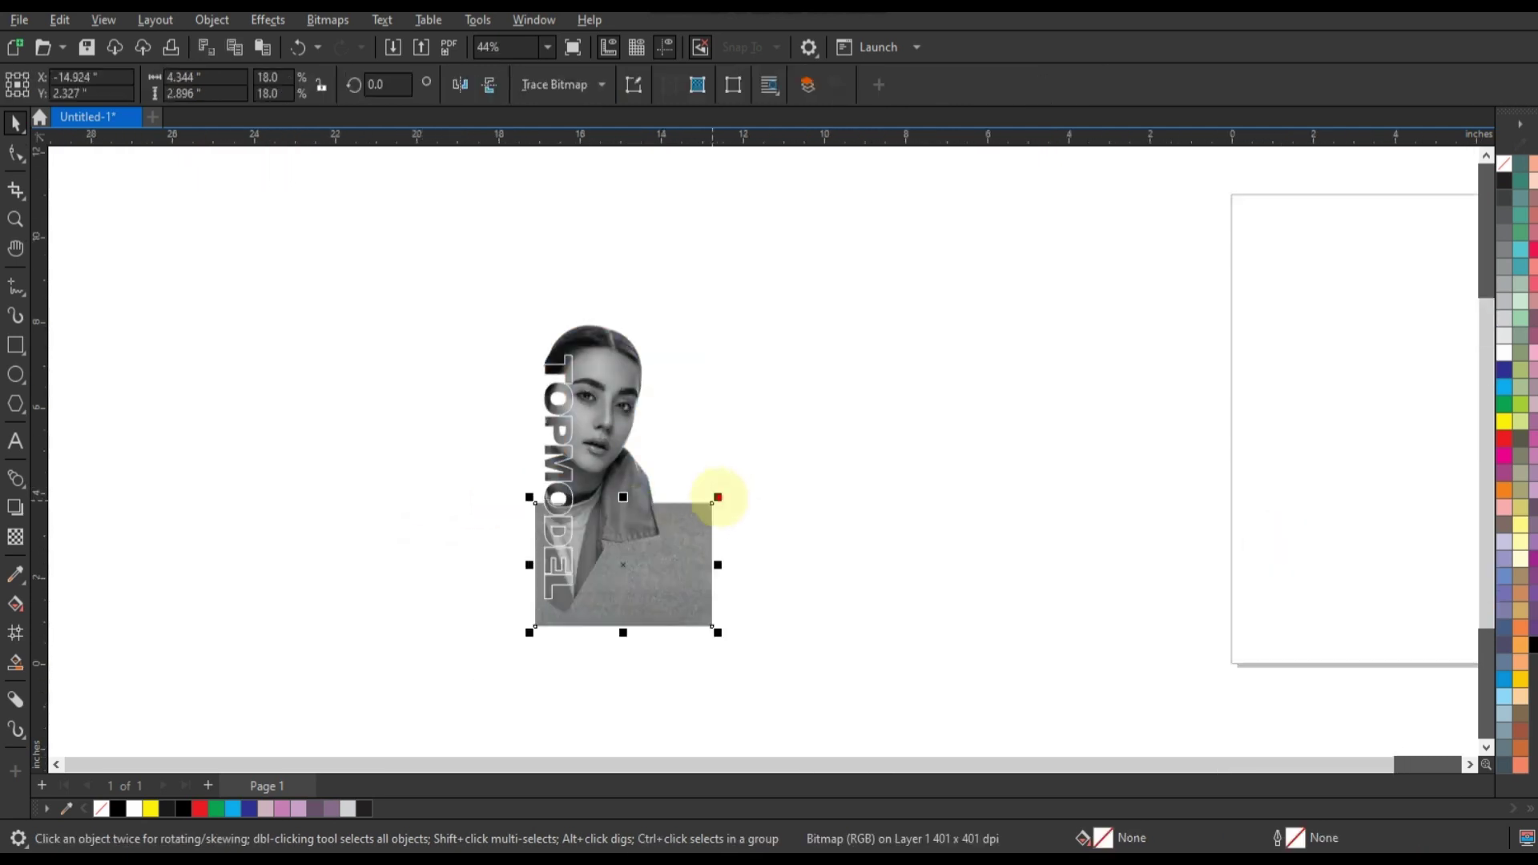
pyautogui.moveTo(717, 498); pyautogui.dragTo(767, 422)
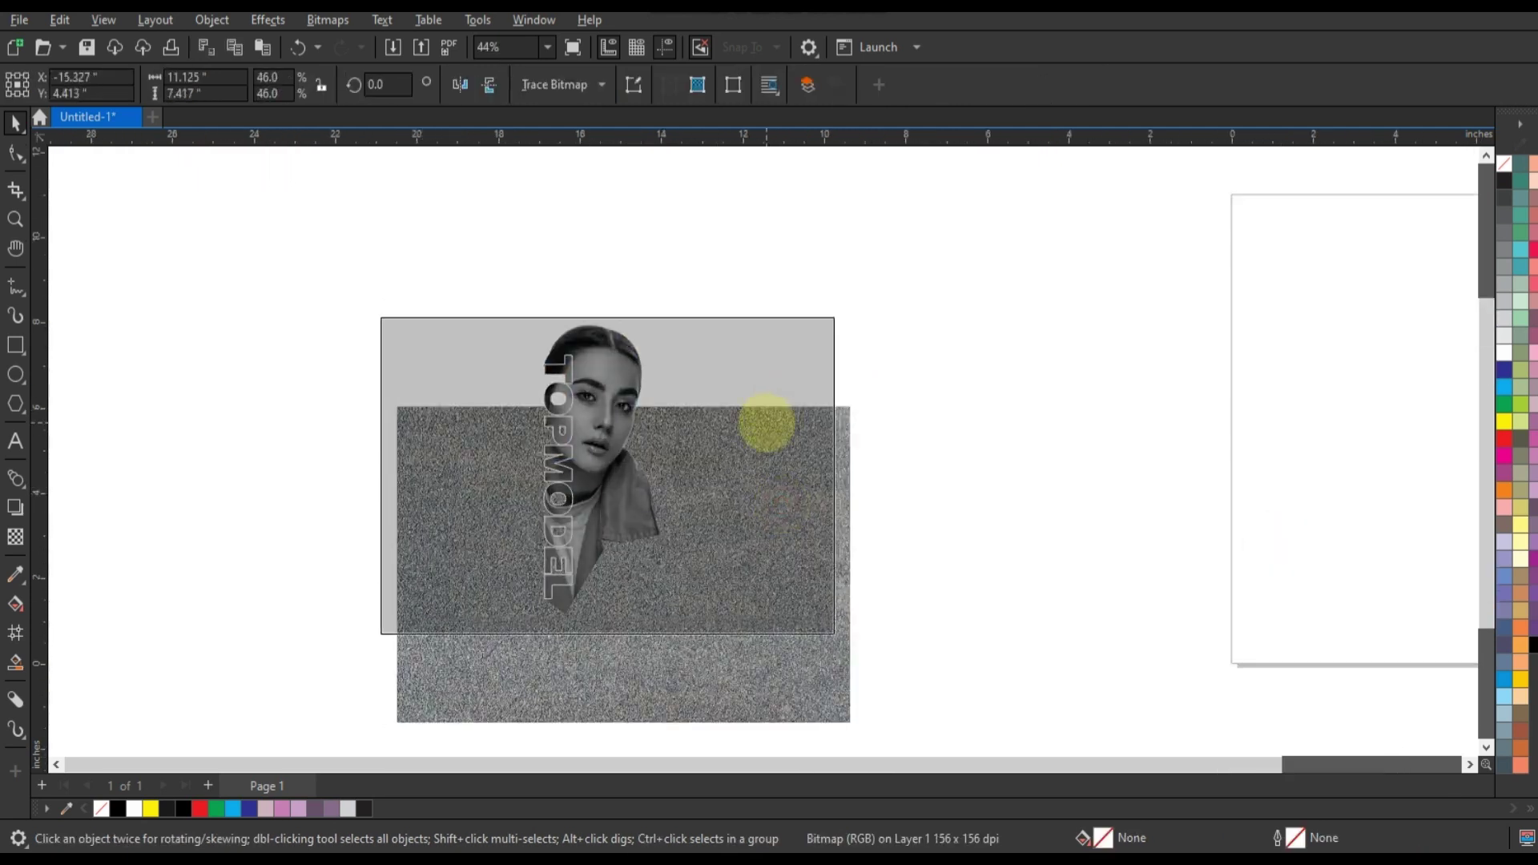
pyautogui.hotkey('shift', 'pageup')
pyautogui.hotkey('shift', 'F2')
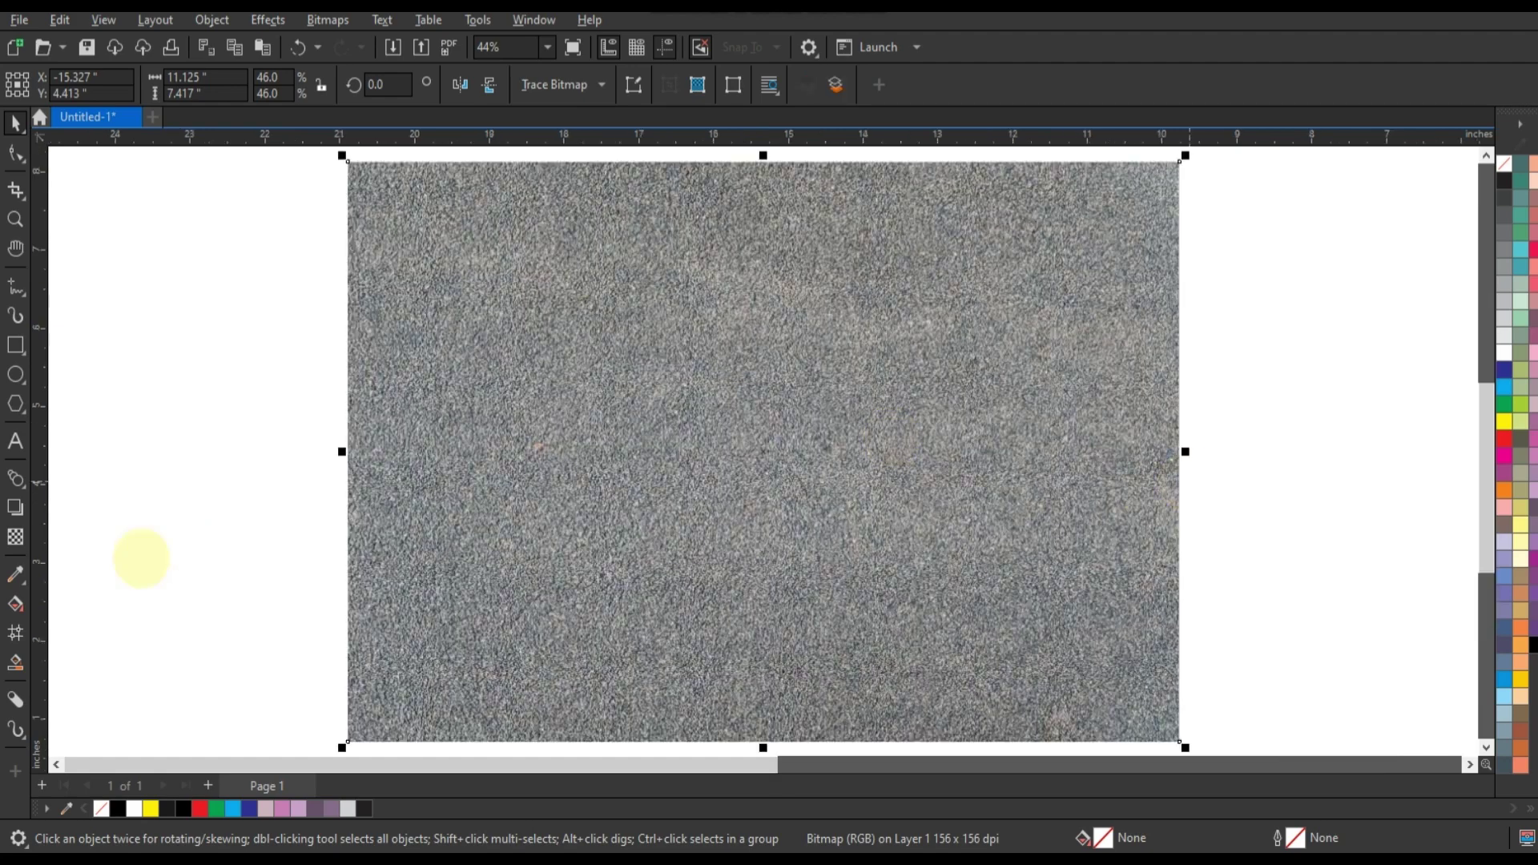
# - Blend the texture in Overlay mode at 34 transparency and narrow it to frame the portrait
pyautogui.click(15, 536)
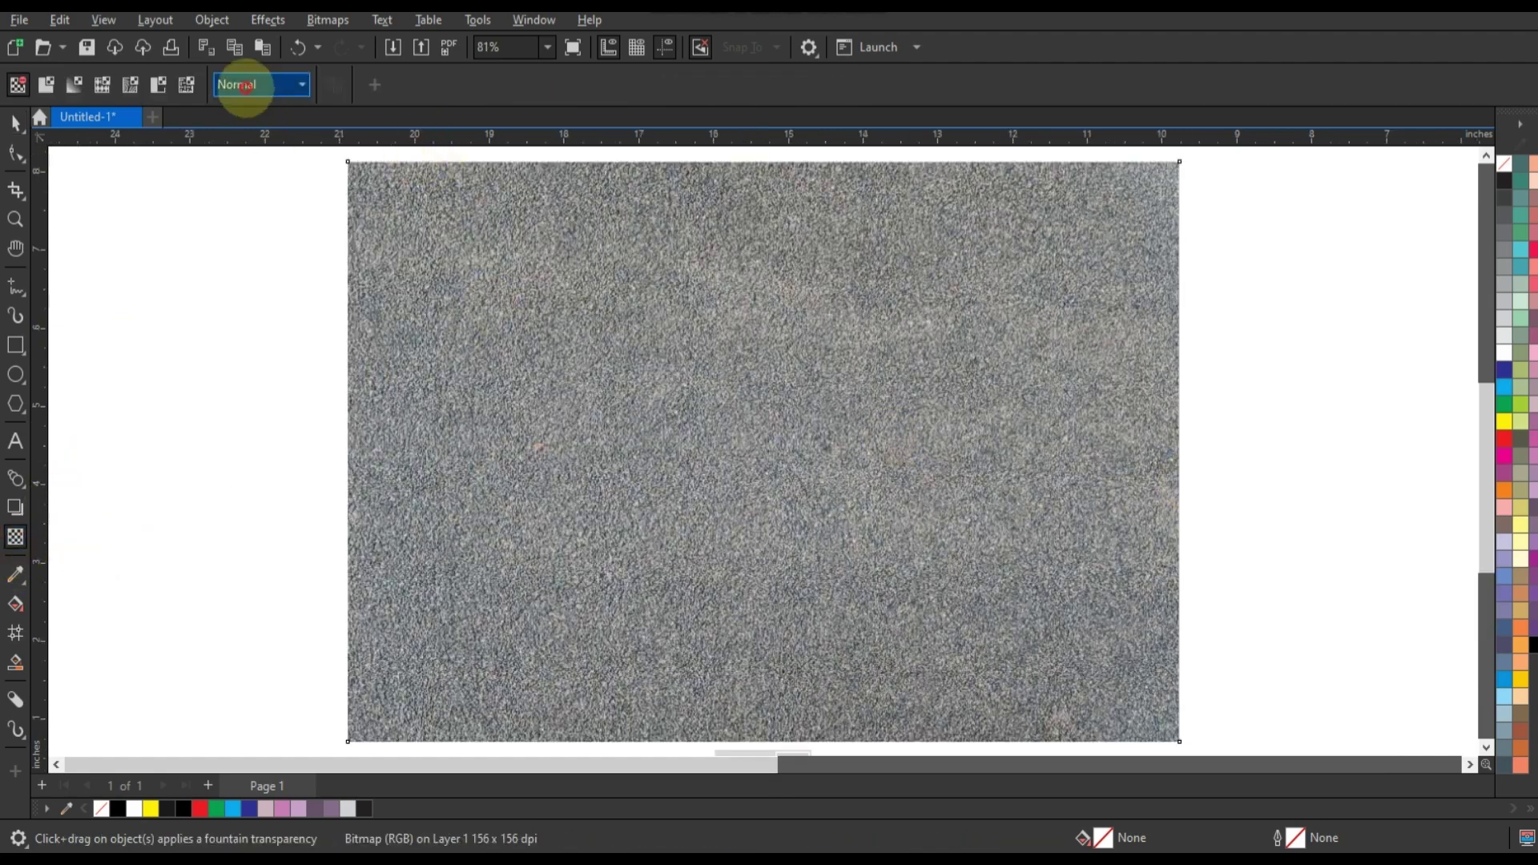
pyautogui.click(244, 86)
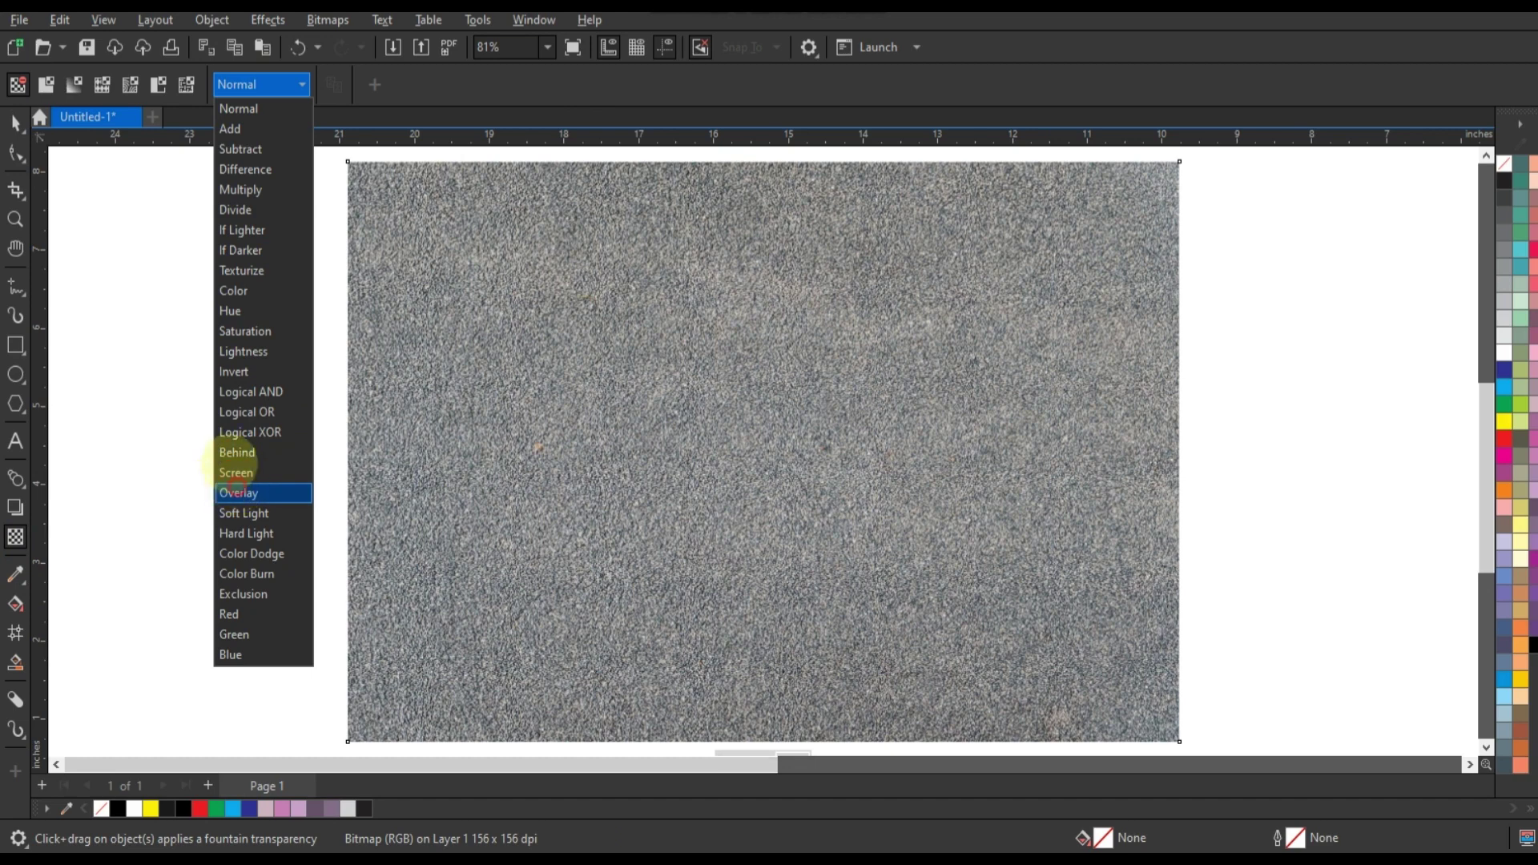
pyautogui.click(238, 492)
pyautogui.scroll(-1, 737, 464)
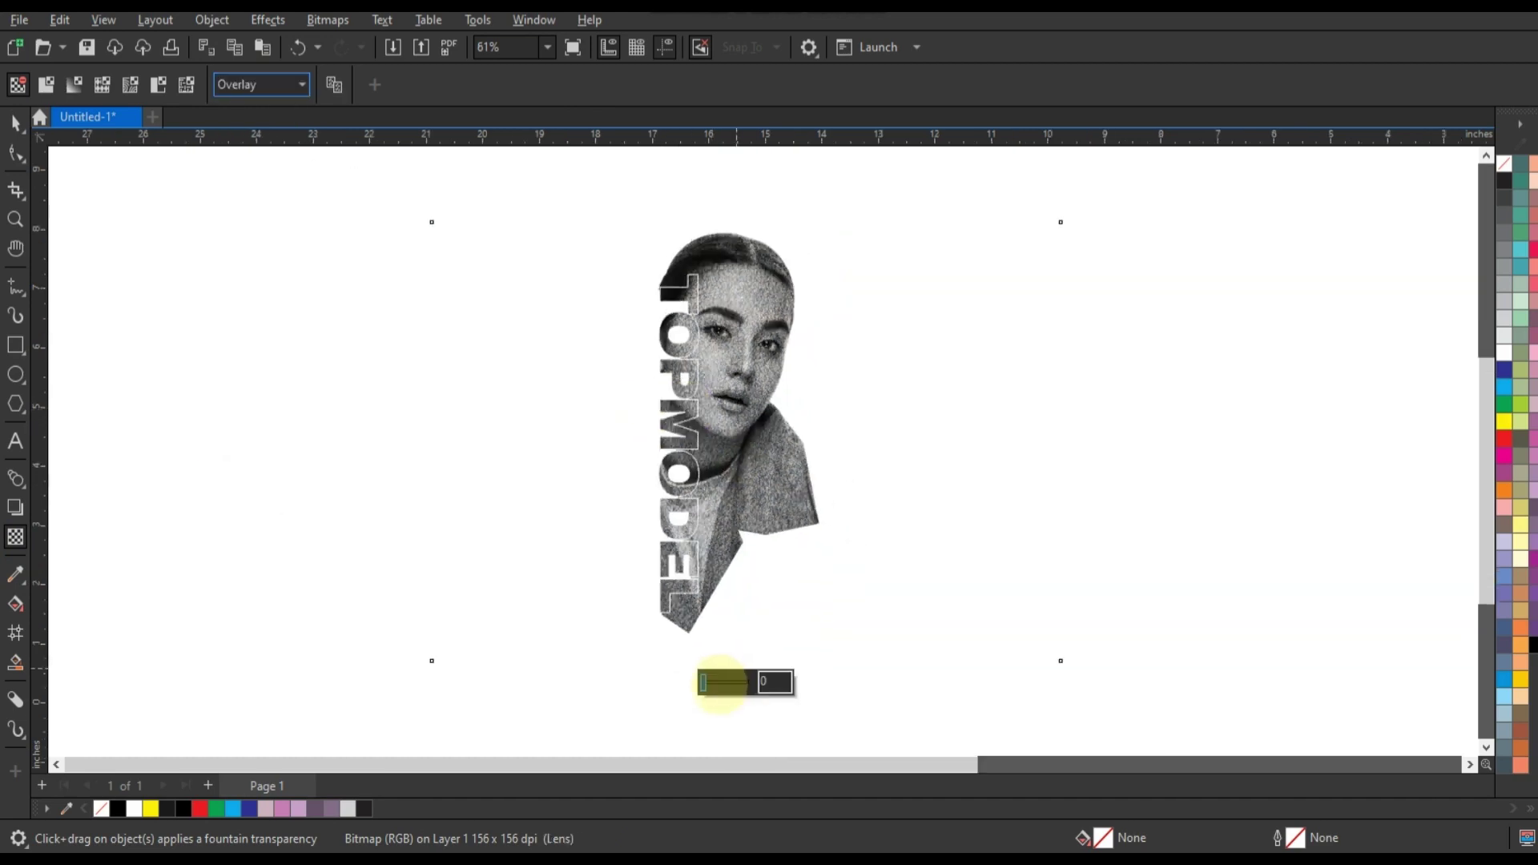
pyautogui.click(719, 683)
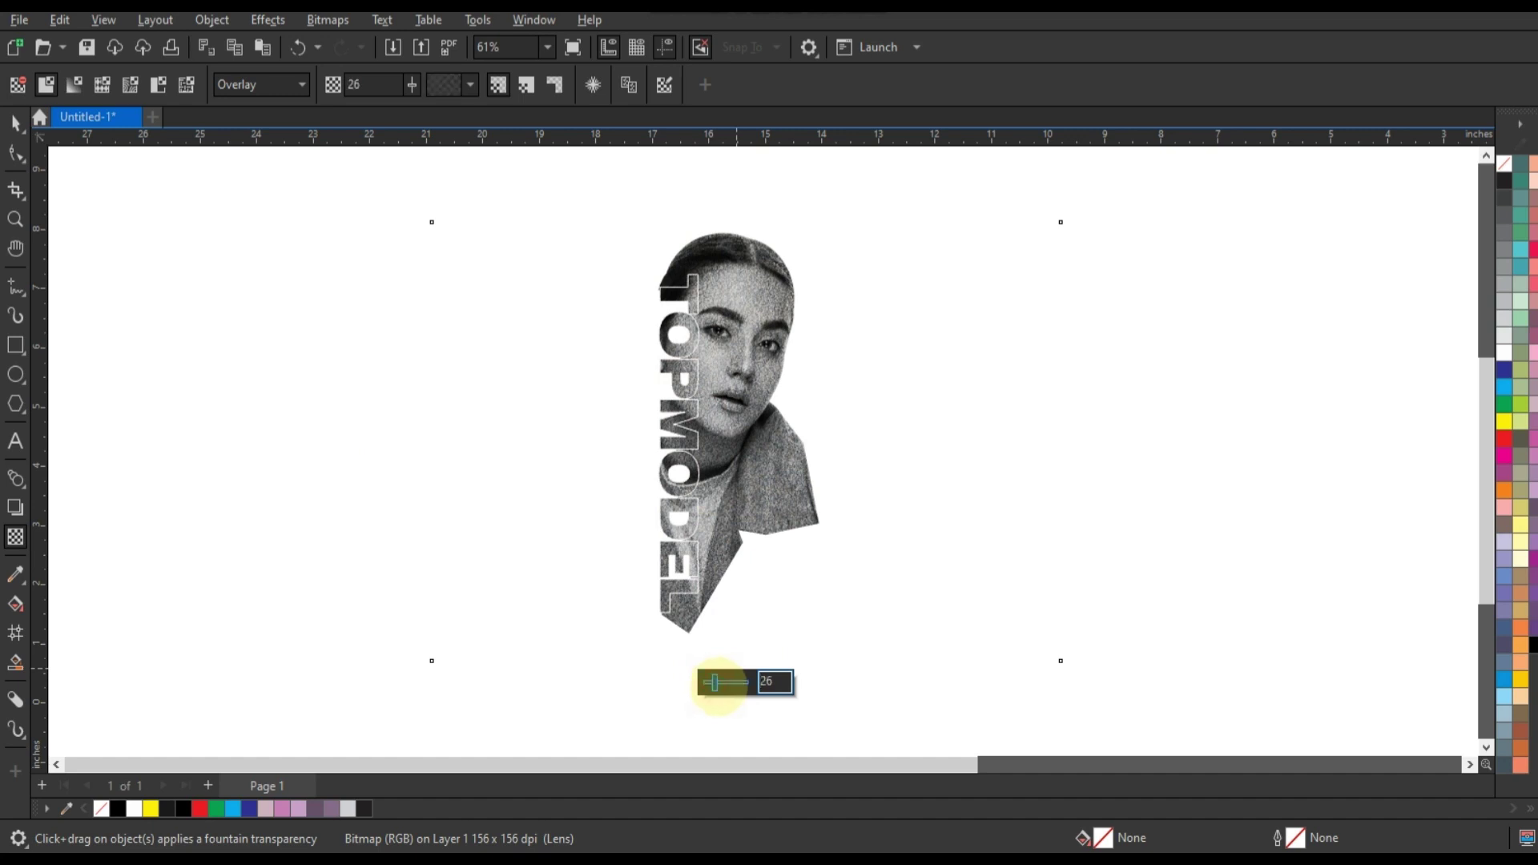
pyautogui.click(15, 124)
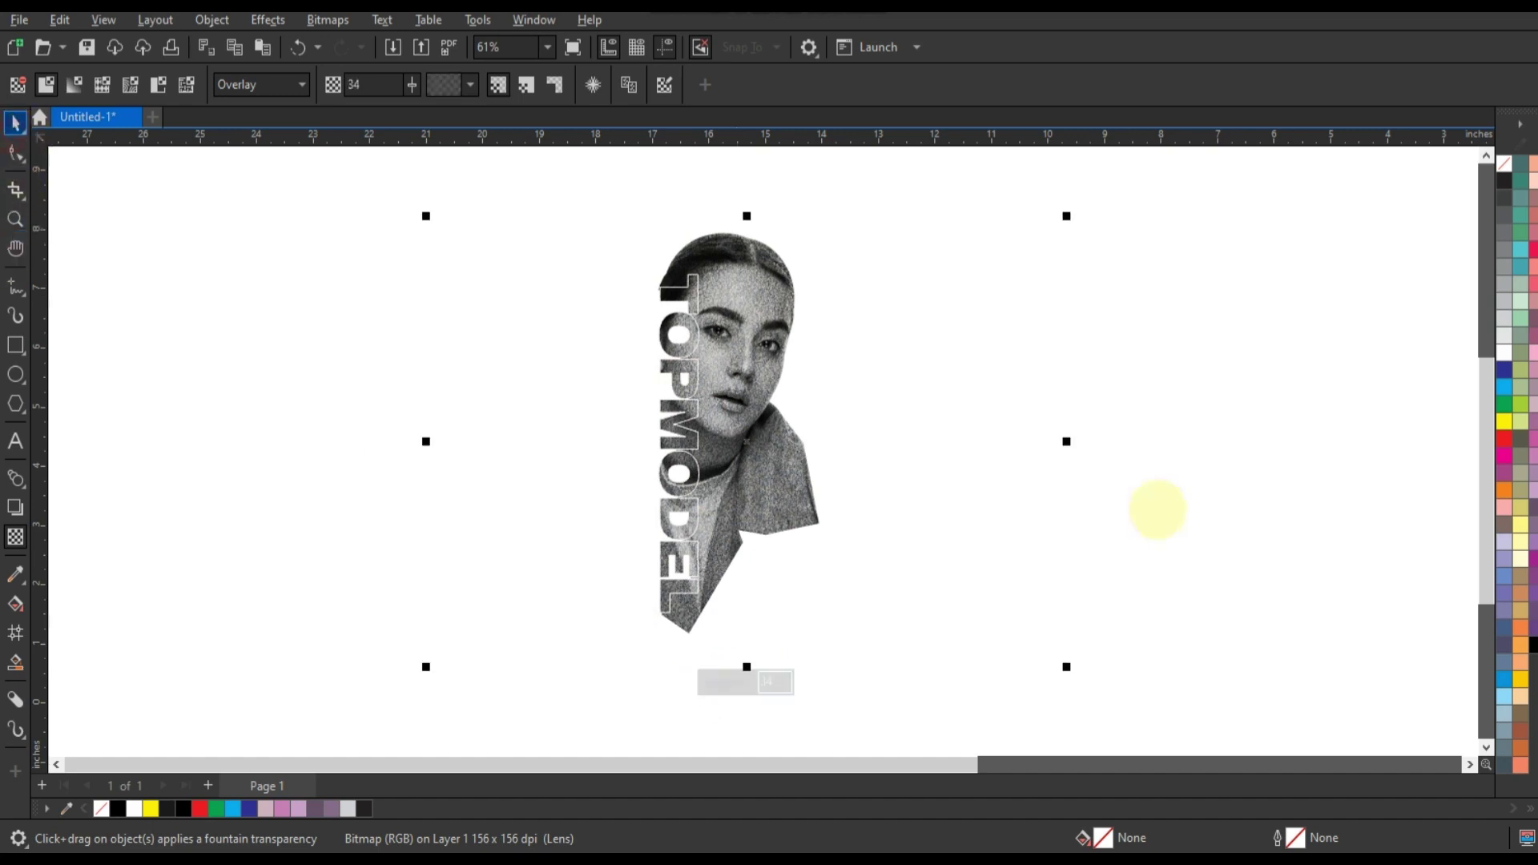
pyautogui.moveTo(1066, 441); pyautogui.dragTo(921, 436)
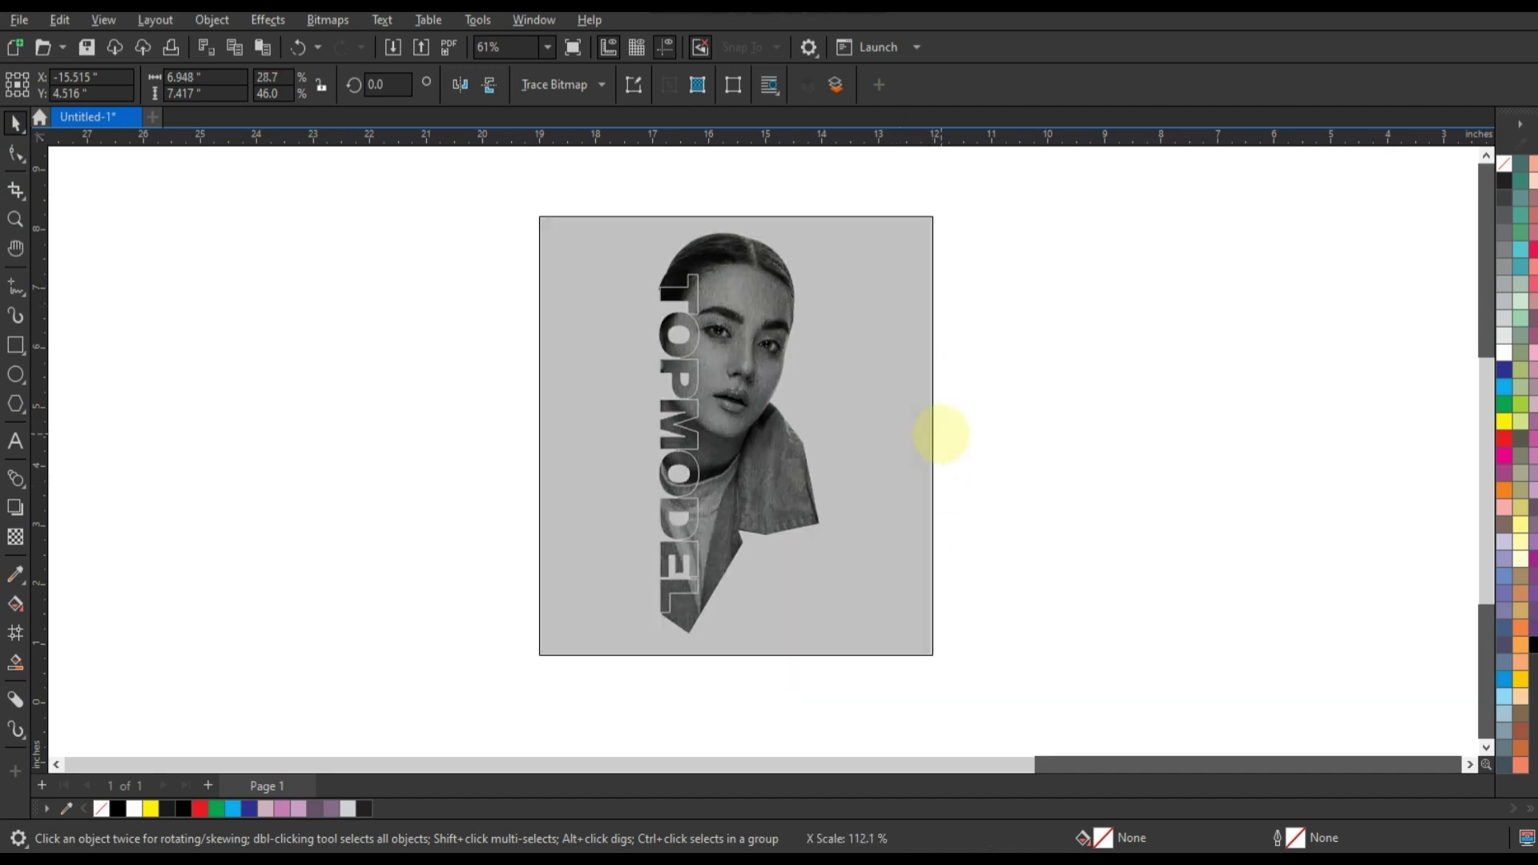
# - Marquee-select the TOPMODEL lettering and set its outline to a dark grey palette swatch
pyautogui.click(1311, 439)
pyautogui.click(694, 285)
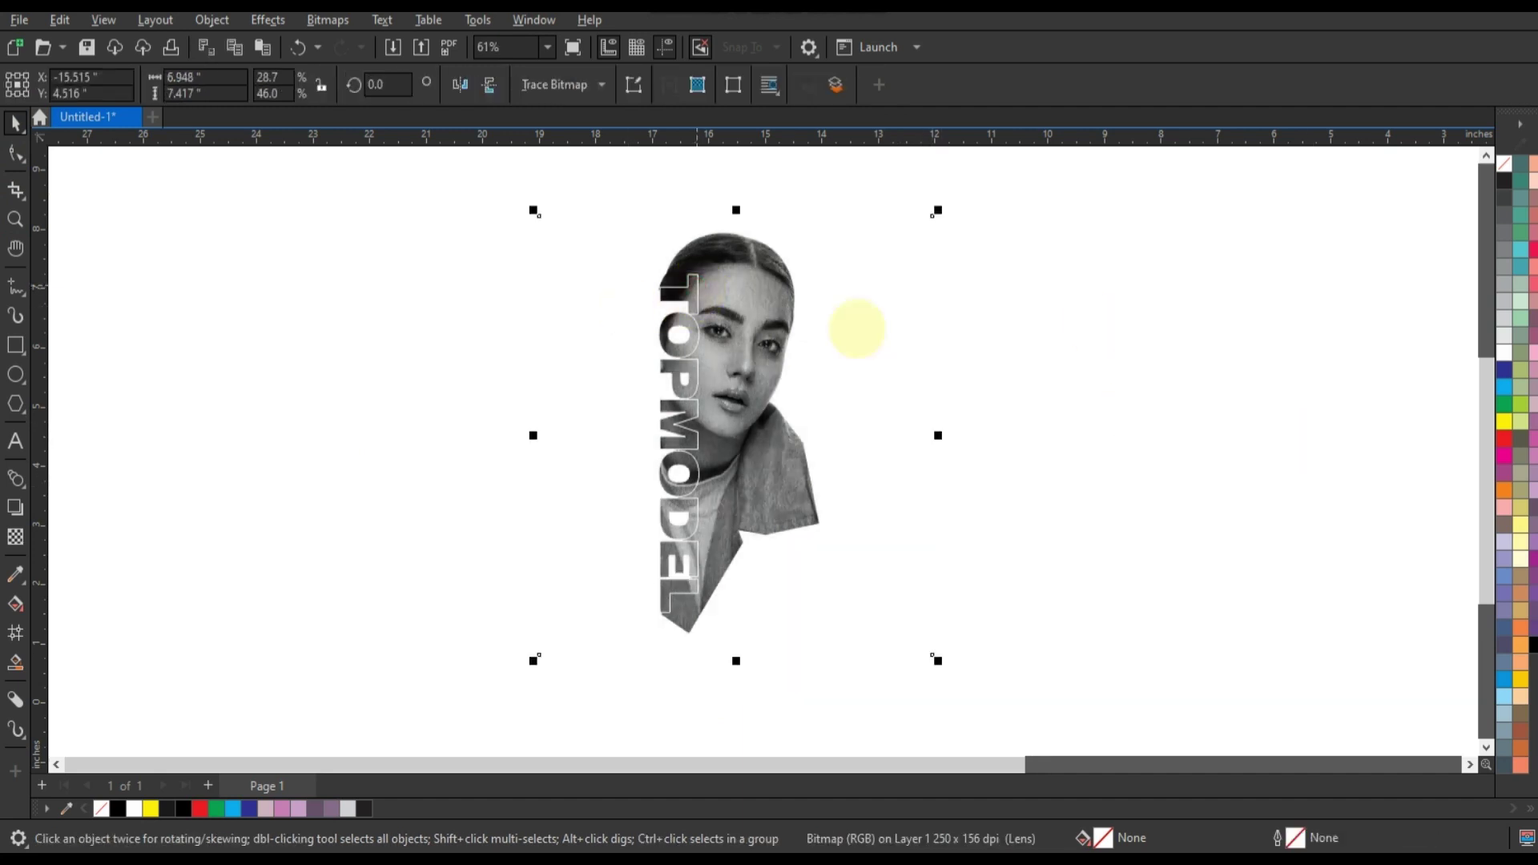
pyautogui.moveTo(340, 240); pyautogui.dragTo(733, 623)
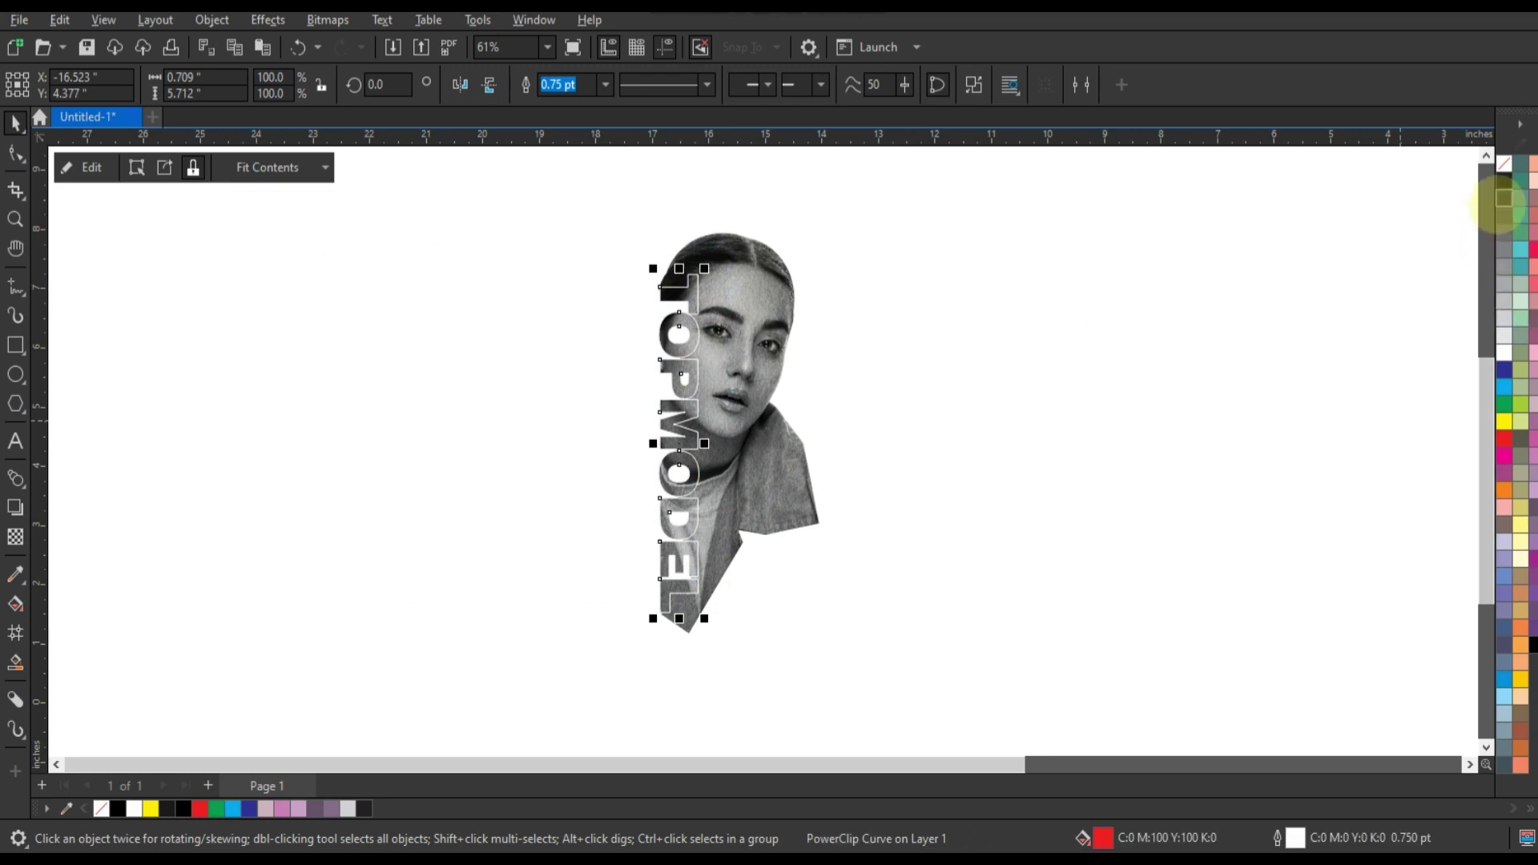
pyautogui.rightClick(1504, 197)
pyautogui.click(1394, 214)
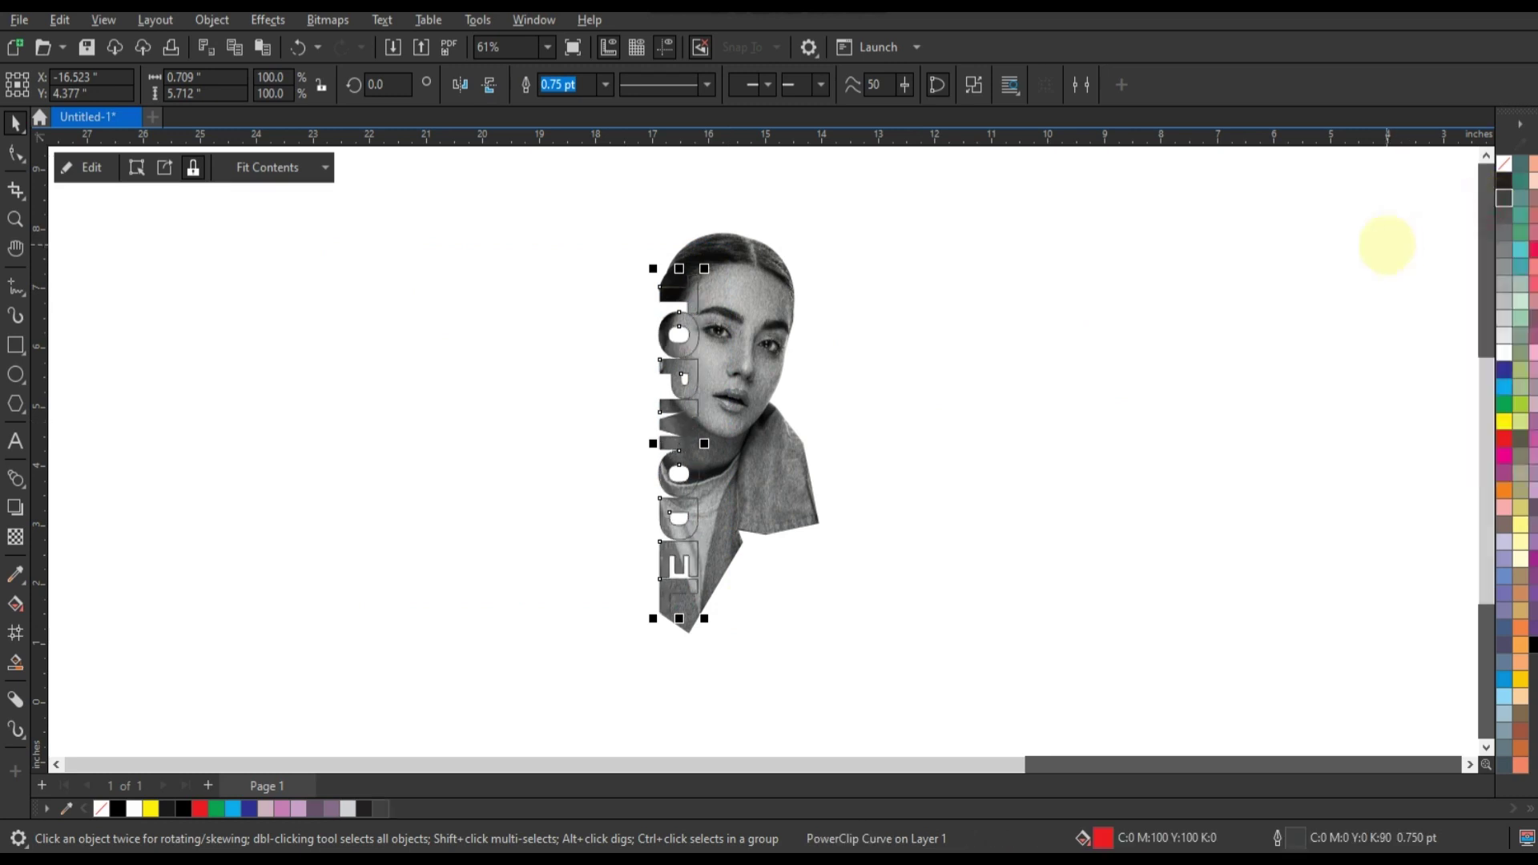
pyautogui.rightClick(1504, 302)
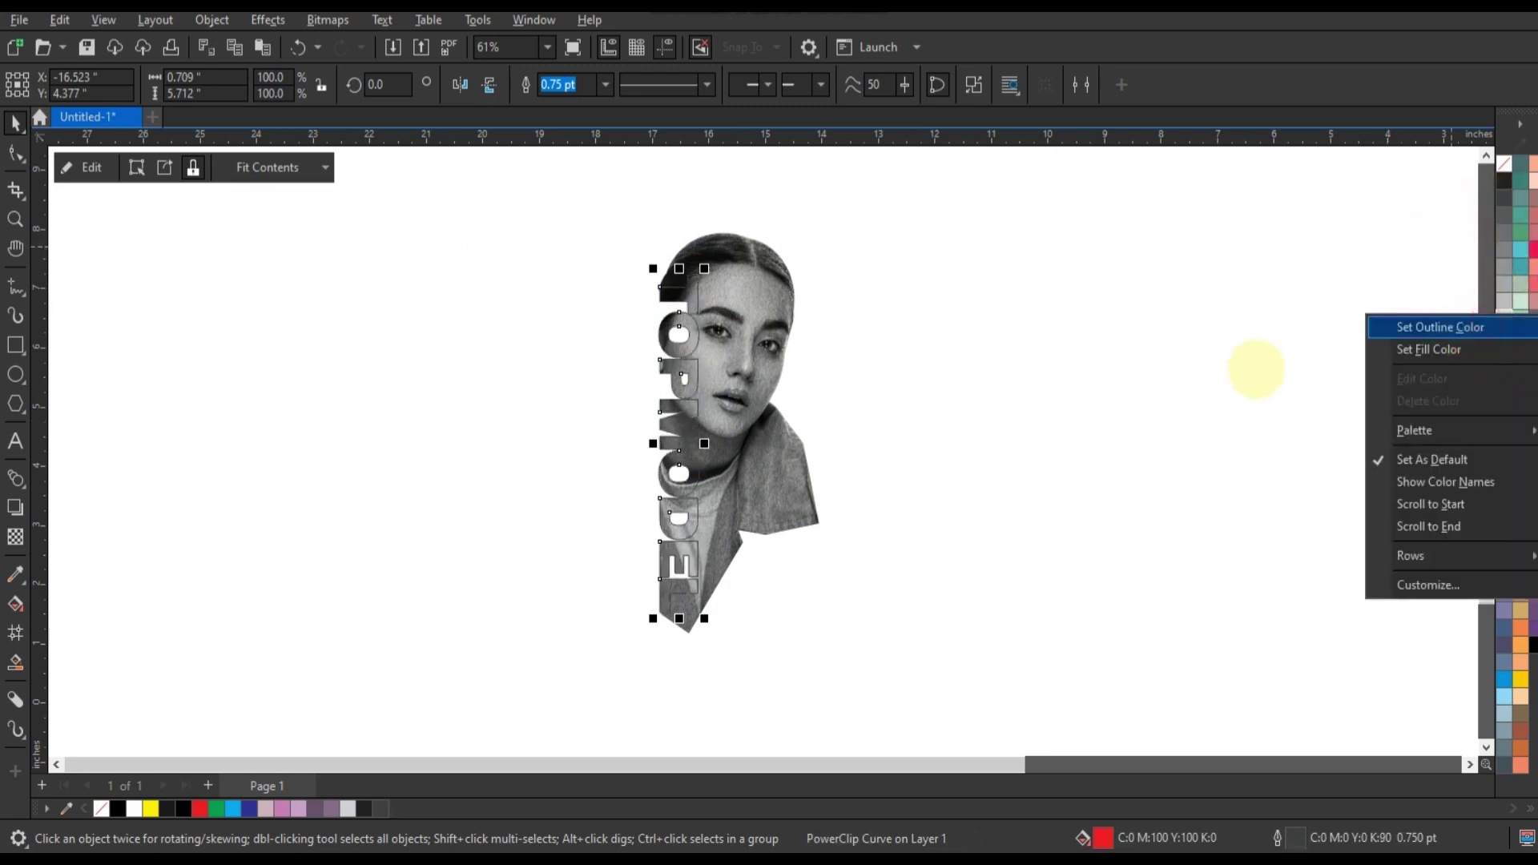
pyautogui.click(1254, 370)
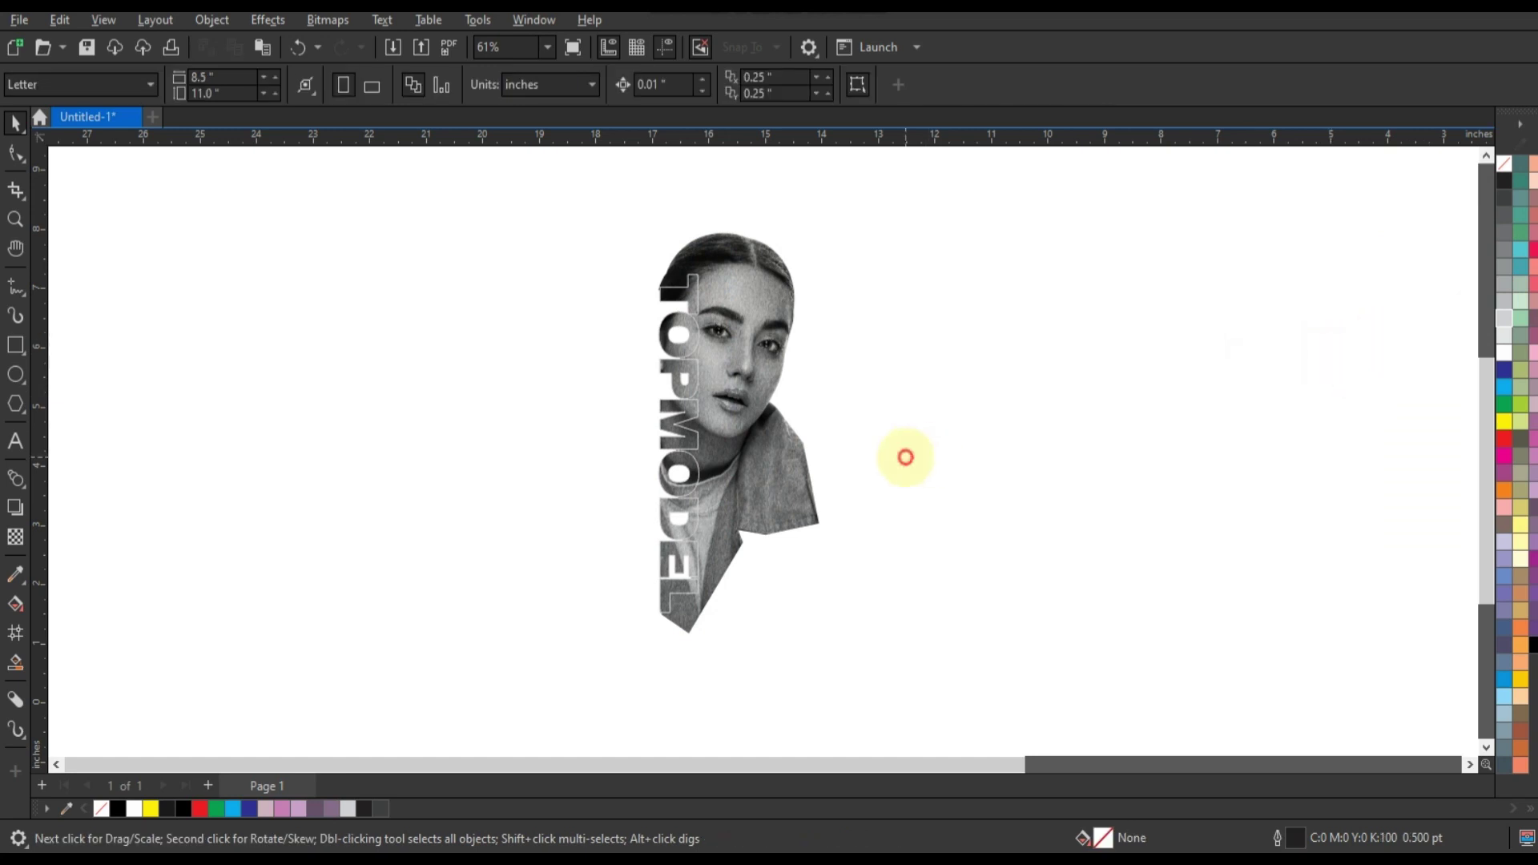
pyautogui.click(905, 457)
pyautogui.click(15, 219)
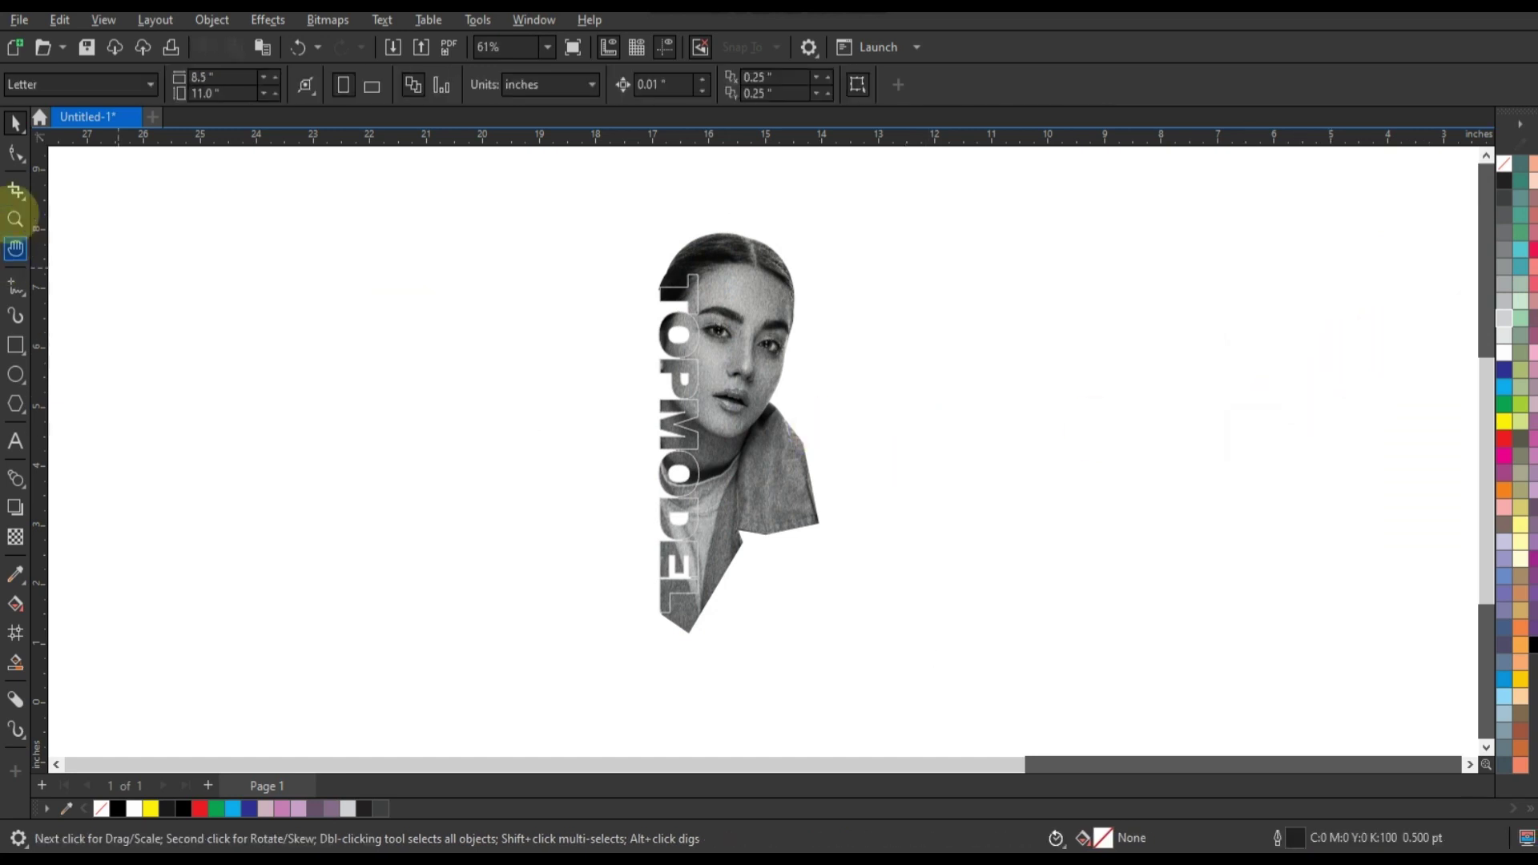
pyautogui.moveTo(619, 246); pyautogui.dragTo(961, 482)
pyautogui.click(856, 426)
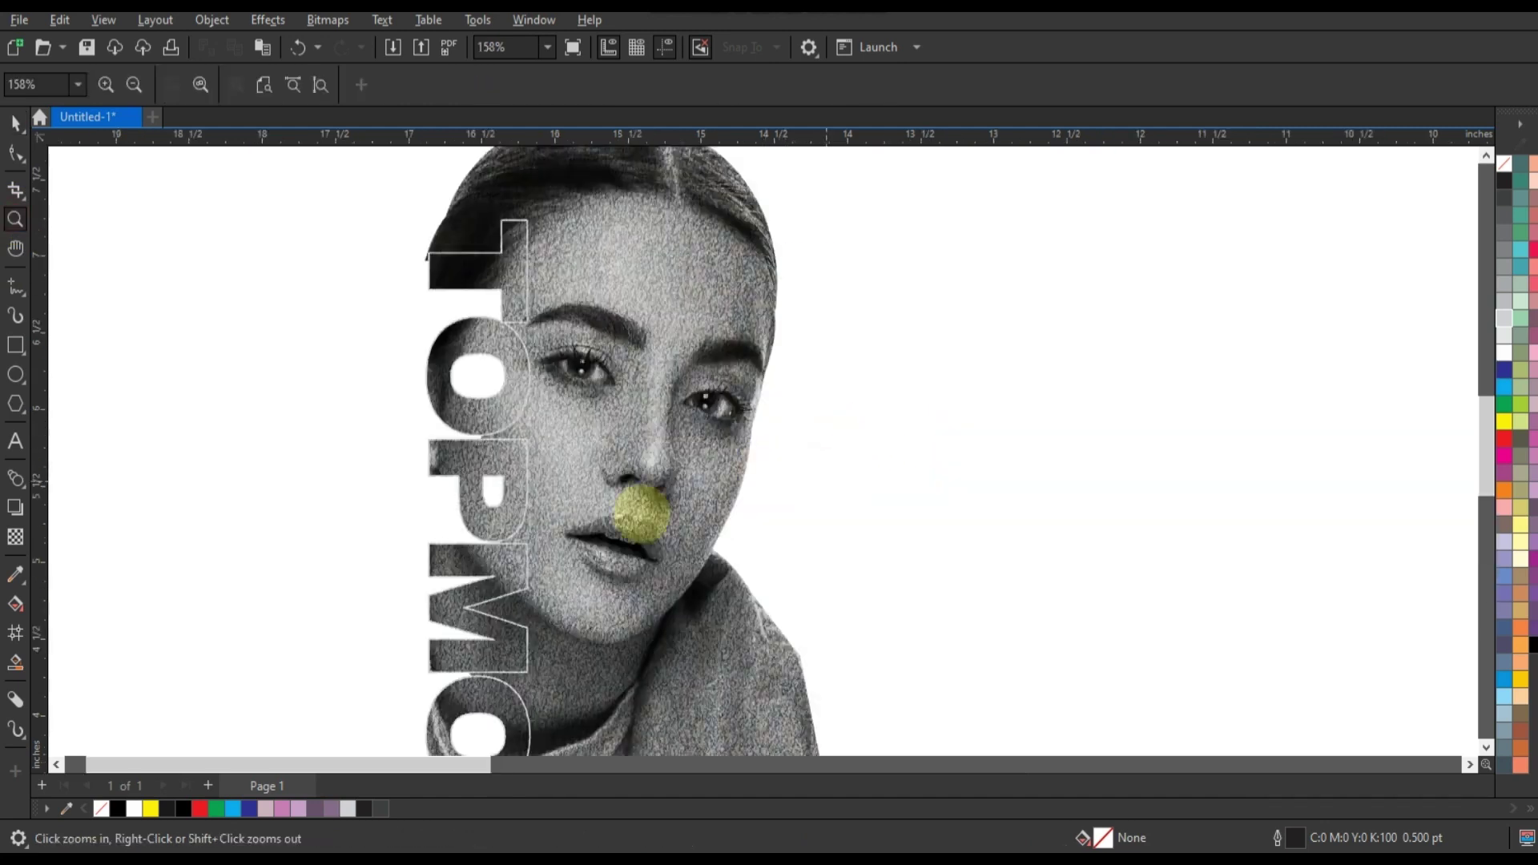
pyautogui.moveTo(337, 412); pyautogui.dragTo(930, 626)
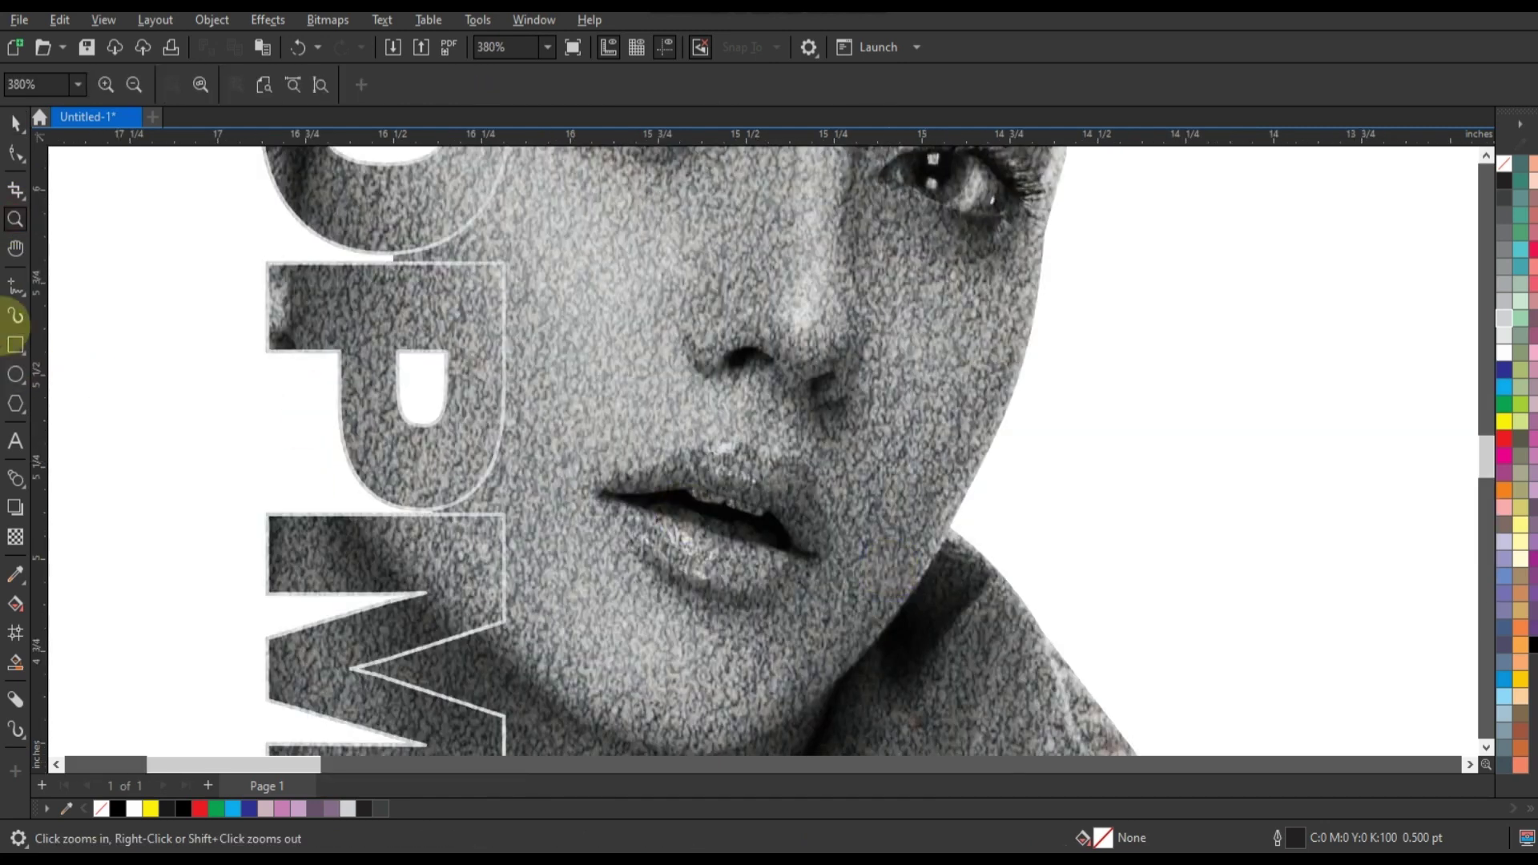
pyautogui.rightClick(652, 447)
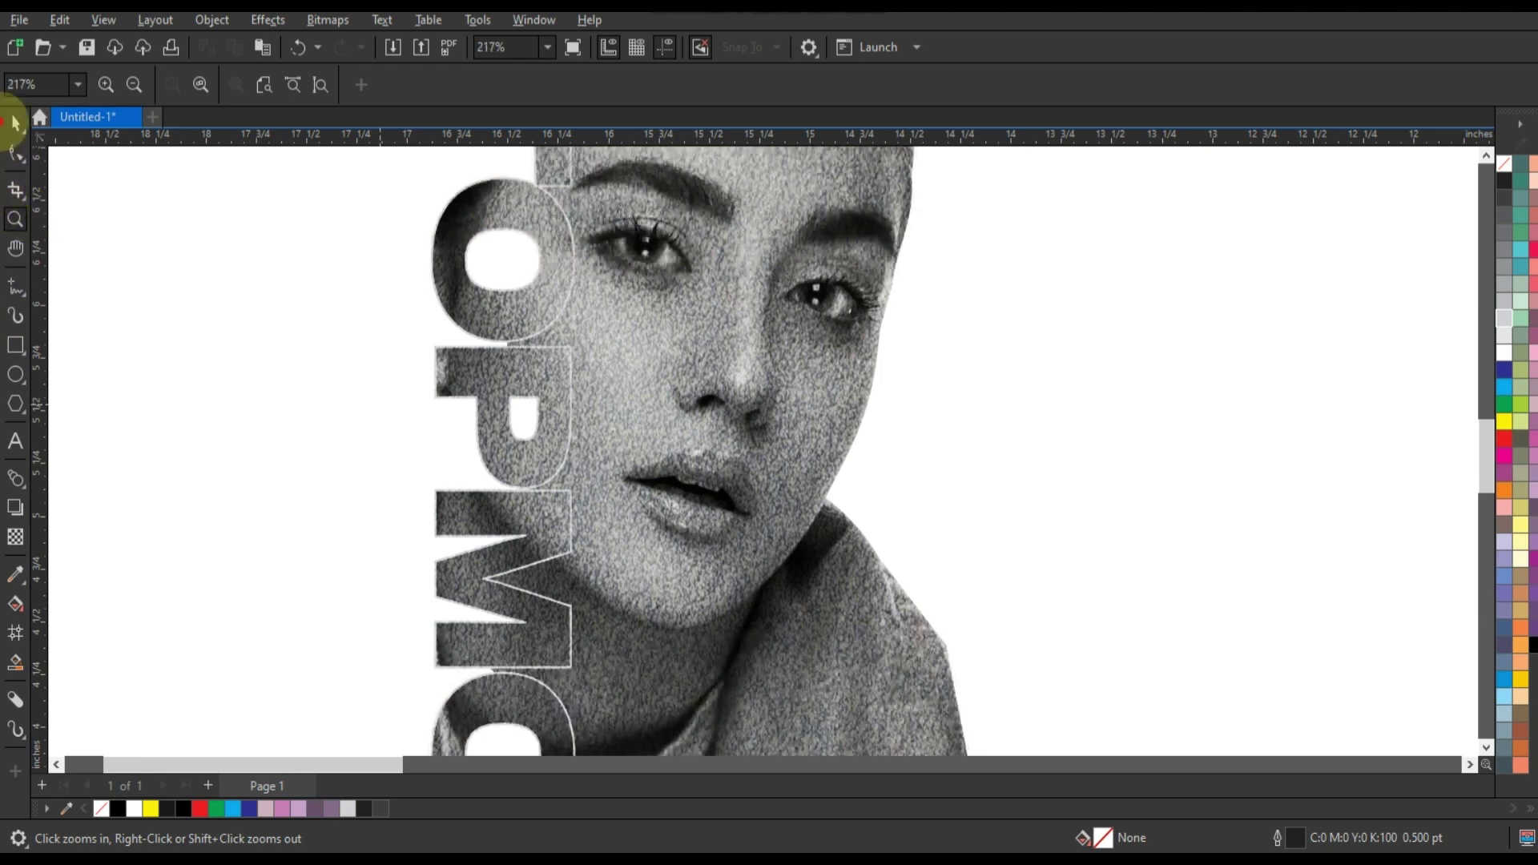
pyautogui.rightClick(701, 352)
pyautogui.press('space')
pyautogui.scroll(-1, 213, 491)
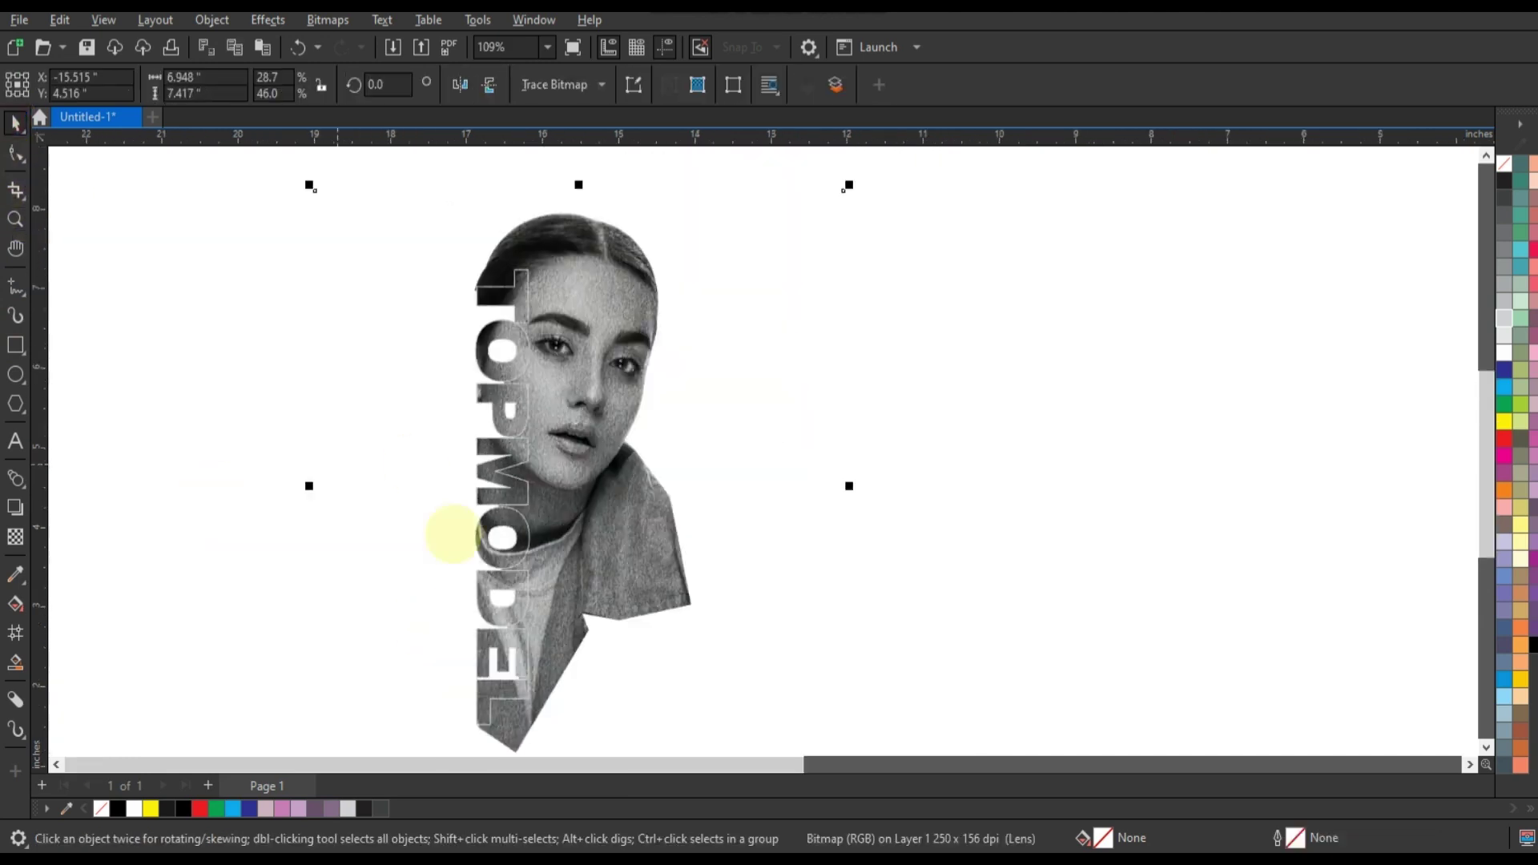
pyautogui.scroll(-1, 233, 624)
# - Try a gradient transparency across the face, then undo it to keep the uniform 53 setting
pyautogui.click(15, 537)
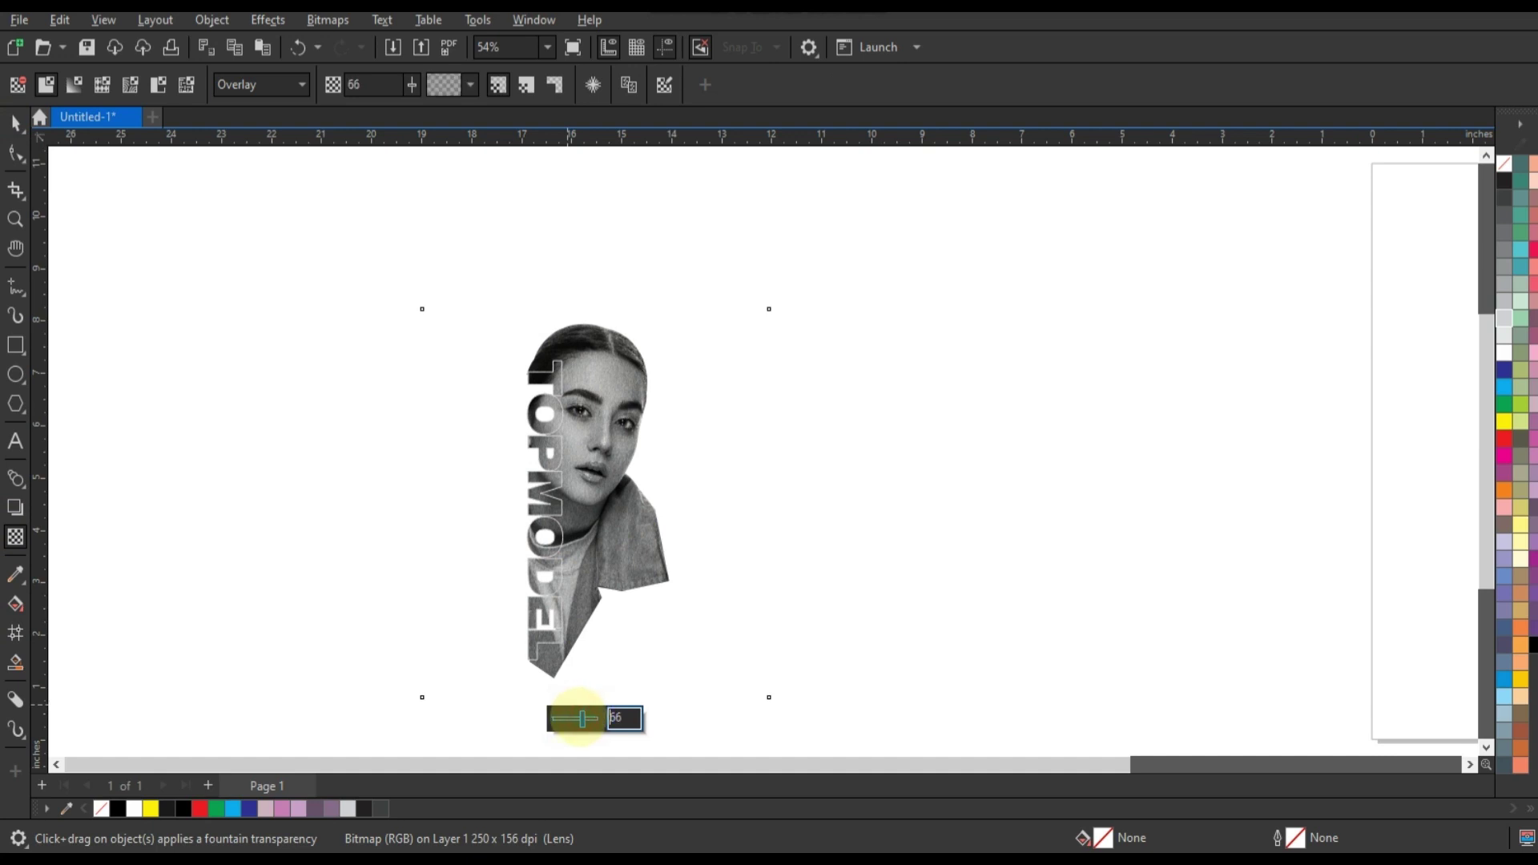
pyautogui.moveTo(560, 431); pyautogui.dragTo(662, 478)
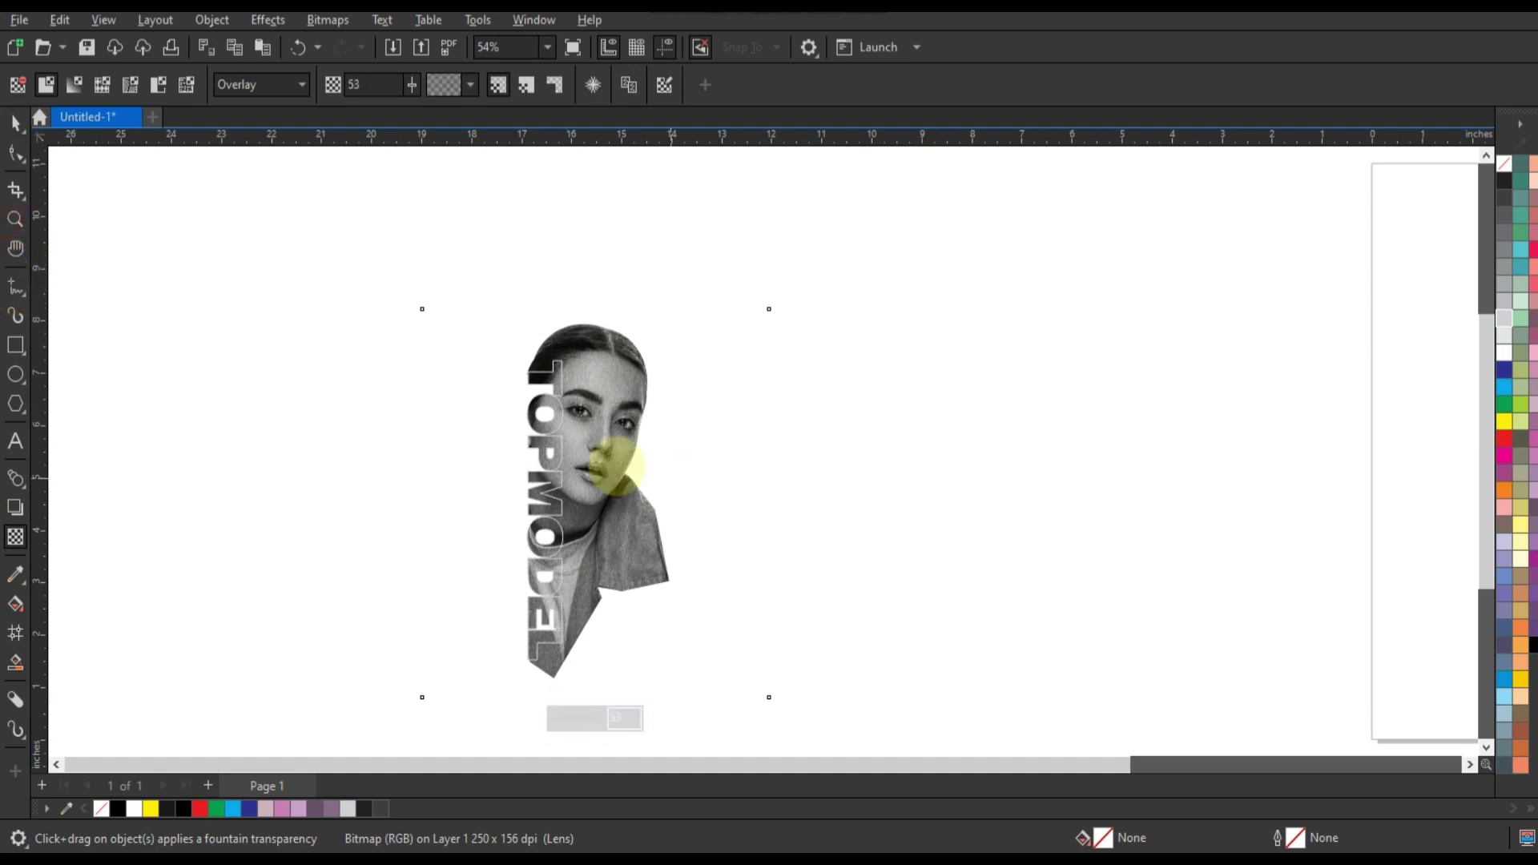
pyautogui.hotkey('ctrl', 'z')
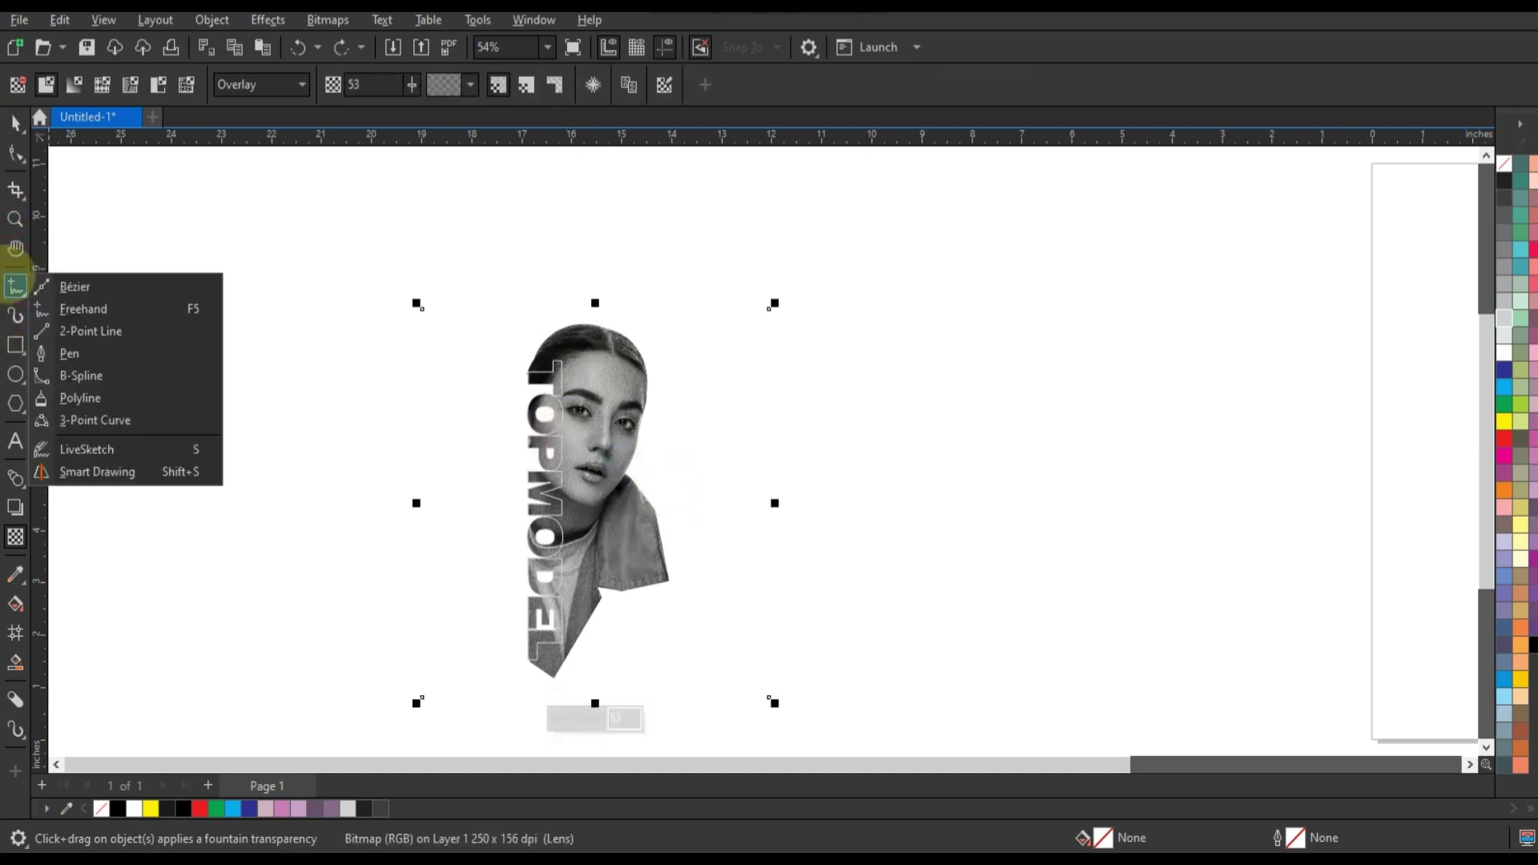
# - Zoom in on the lips and trace their outline as a freehand shape
pyautogui.click(15, 218)
pyautogui.moveTo(713, 522); pyautogui.dragTo(563, 418)
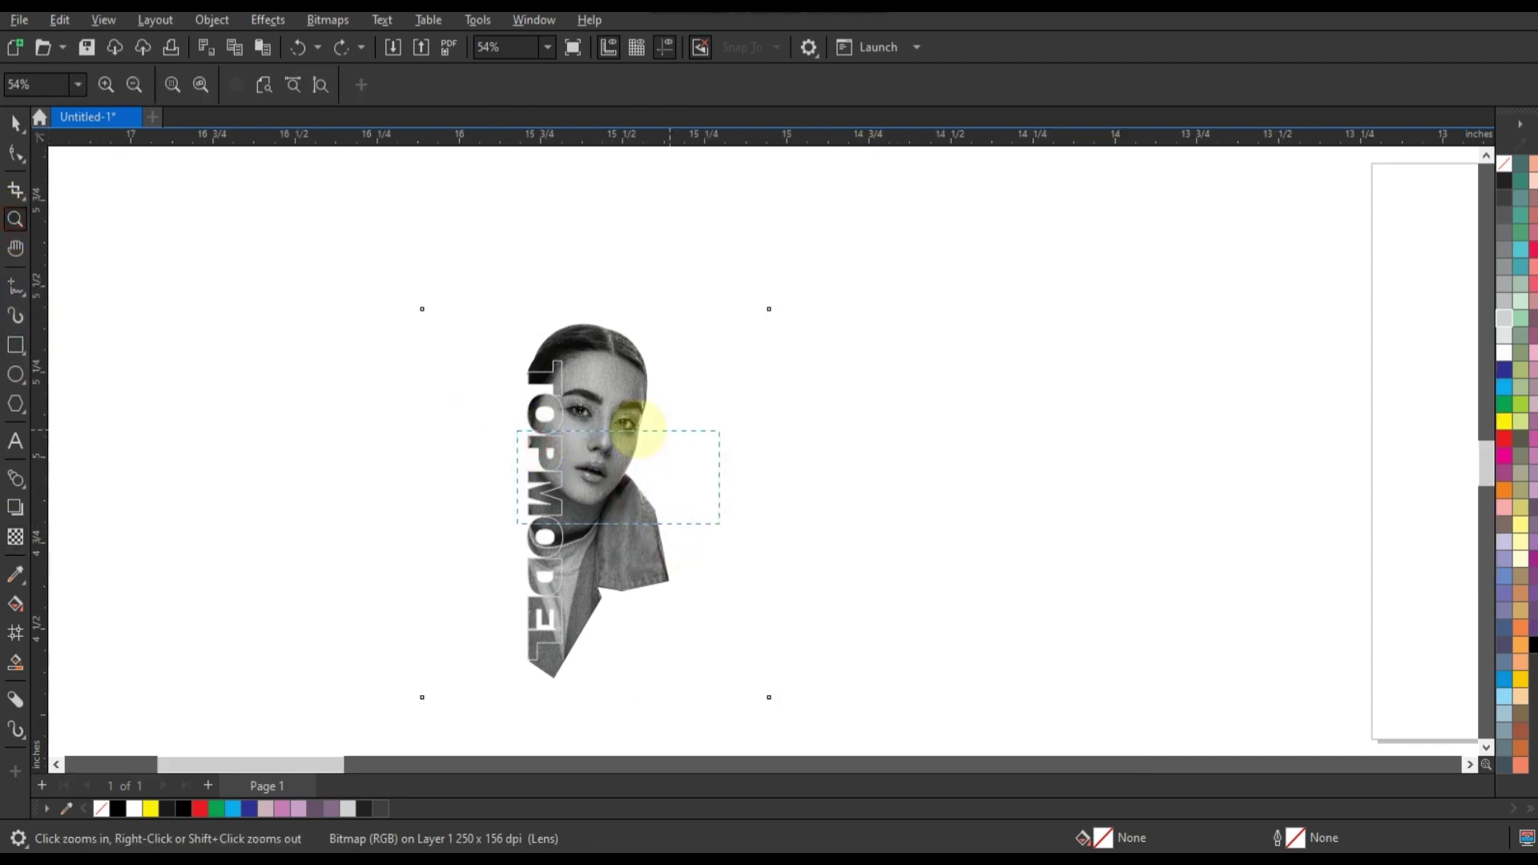
pyautogui.moveTo(905, 575); pyautogui.dragTo(369, 292)
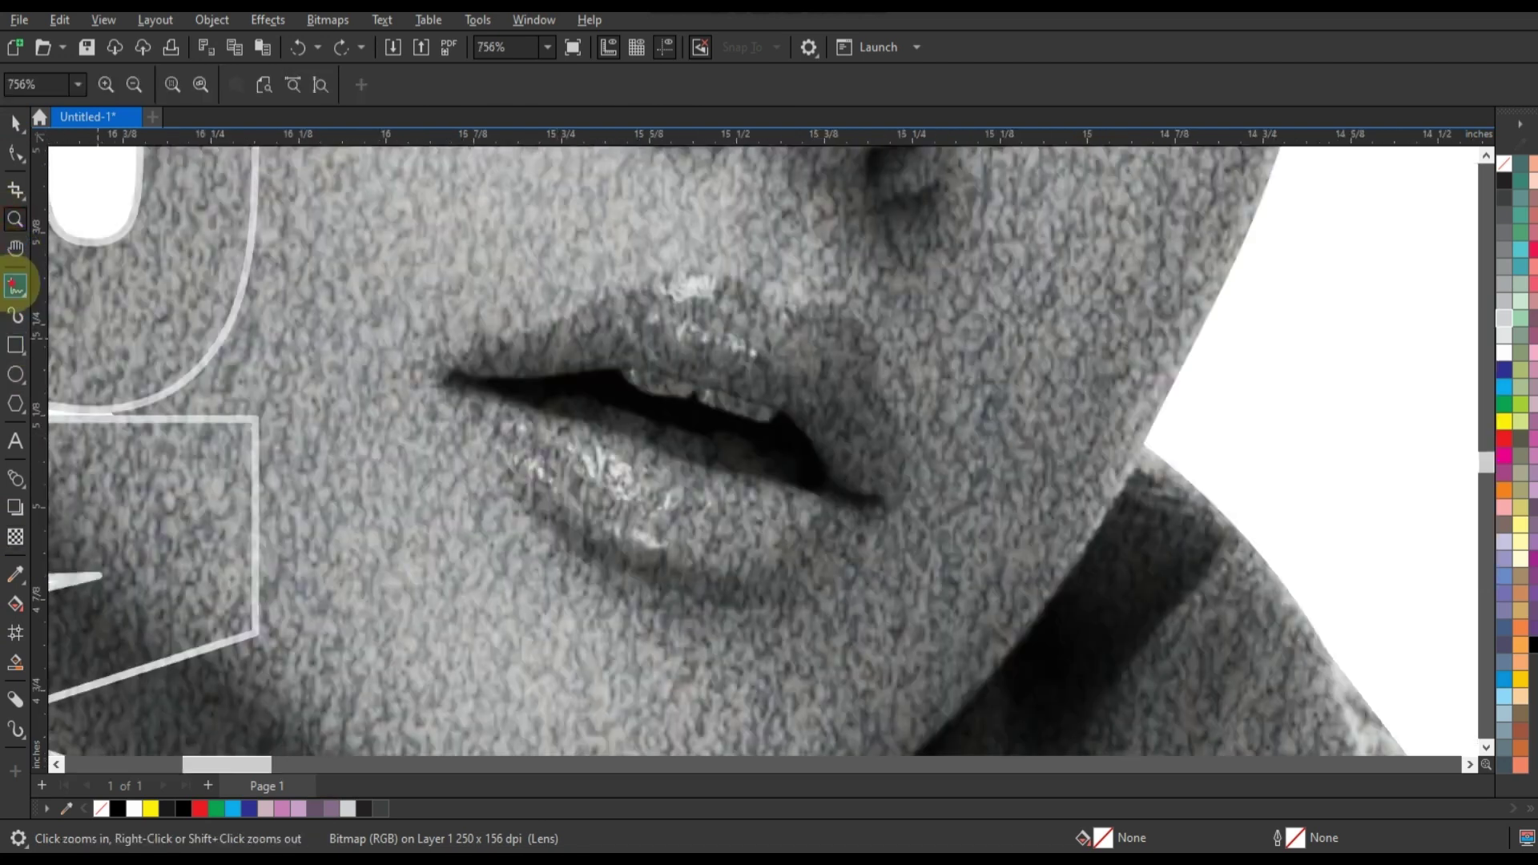
pyautogui.click(15, 286)
pyautogui.moveTo(773, 313)
pyautogui.mouseDown()
pyautogui.moveTo(713, 274)
pyautogui.moveTo(584, 302)
pyautogui.moveTo(445, 374)
pyautogui.moveTo(542, 525)
pyautogui.moveTo(696, 593)
pyautogui.moveTo(783, 590)
pyautogui.moveTo(909, 488)
pyautogui.moveTo(845, 325)
pyautogui.moveTo(770, 314)
pyautogui.mouseUp()
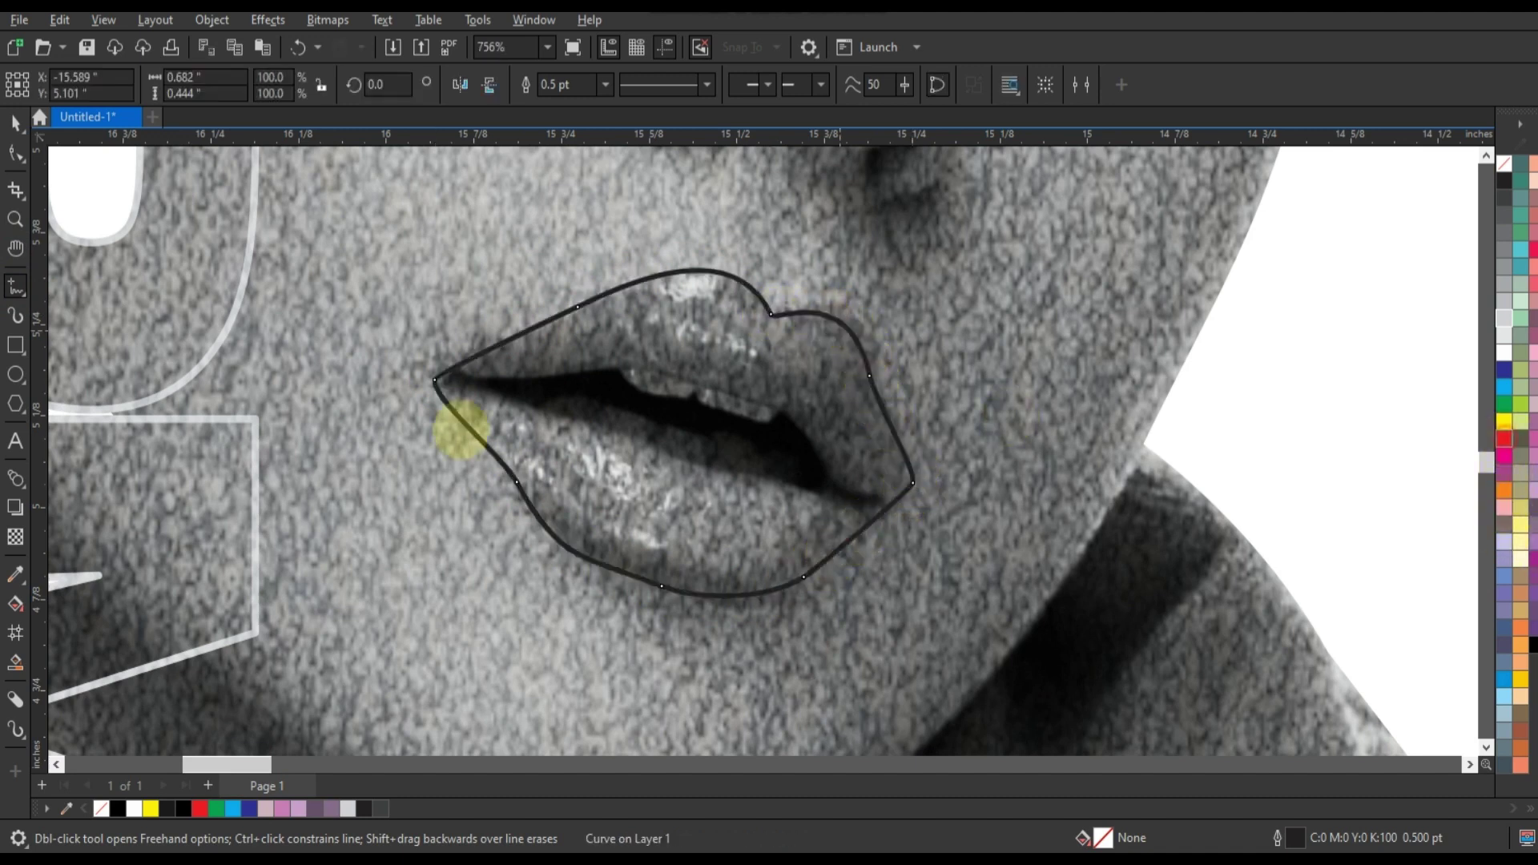
pyautogui.scroll(-3, 460, 430)
pyautogui.scroll(-2, 448, 430)
pyautogui.scroll(-1, 448, 429)
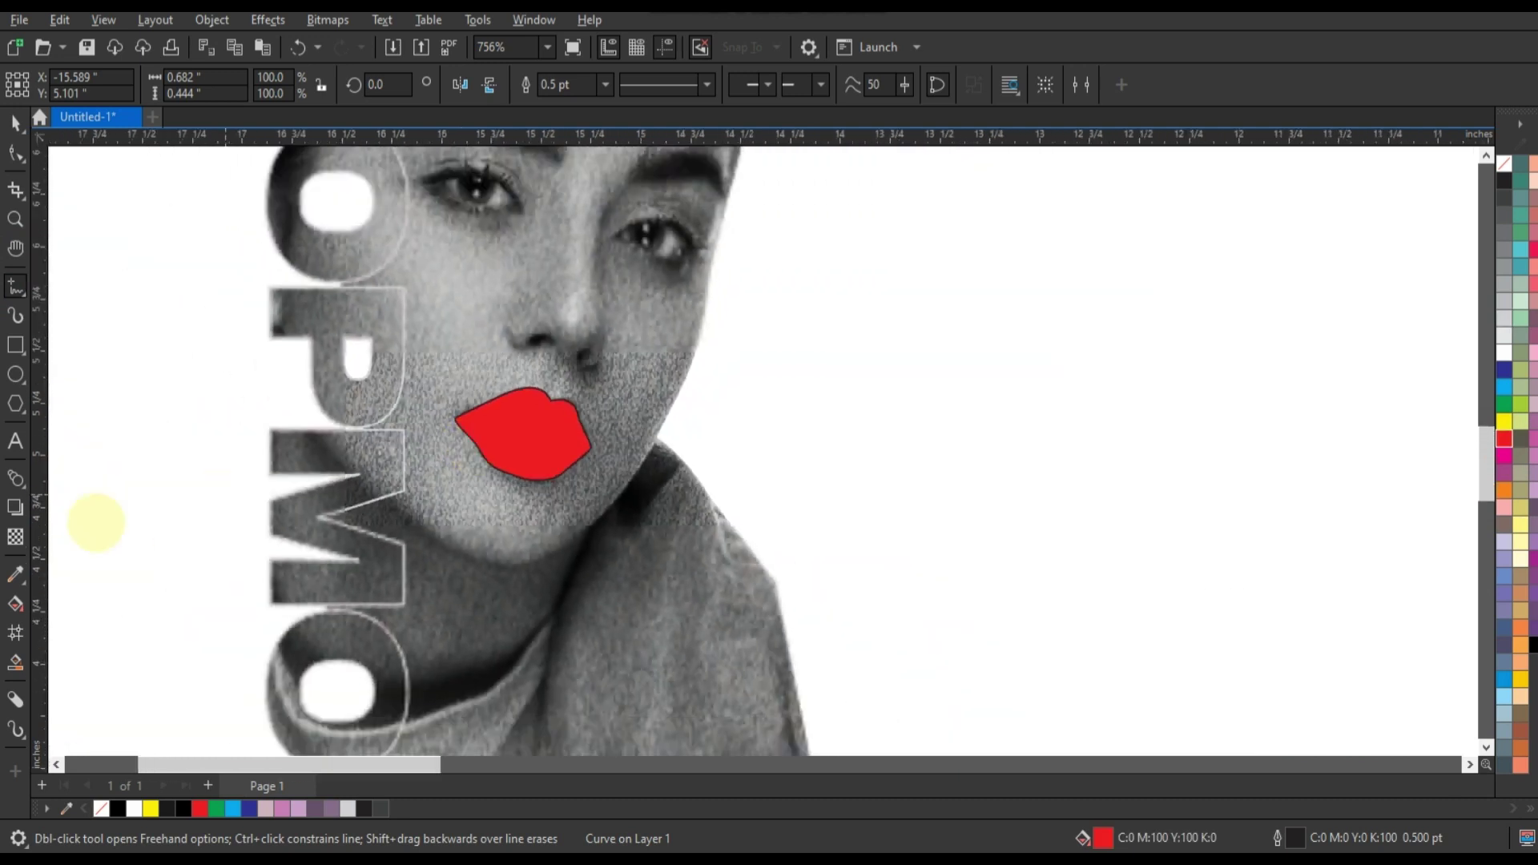
# - Blend the lip shape with Subtract transparency and remove its outline
pyautogui.click(16, 536)
pyautogui.click(232, 85)
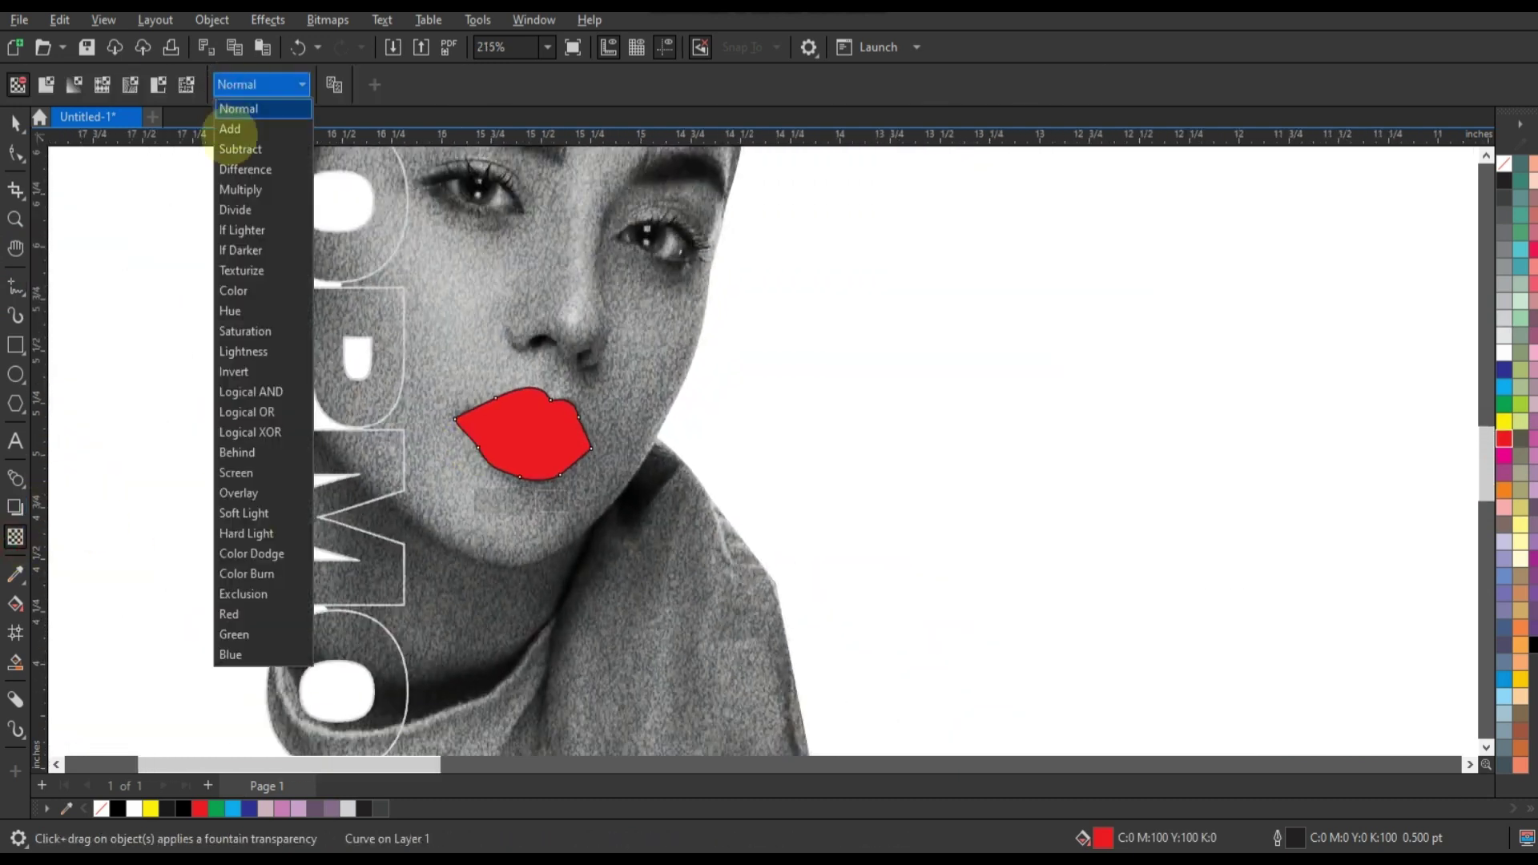
pyautogui.click(232, 148)
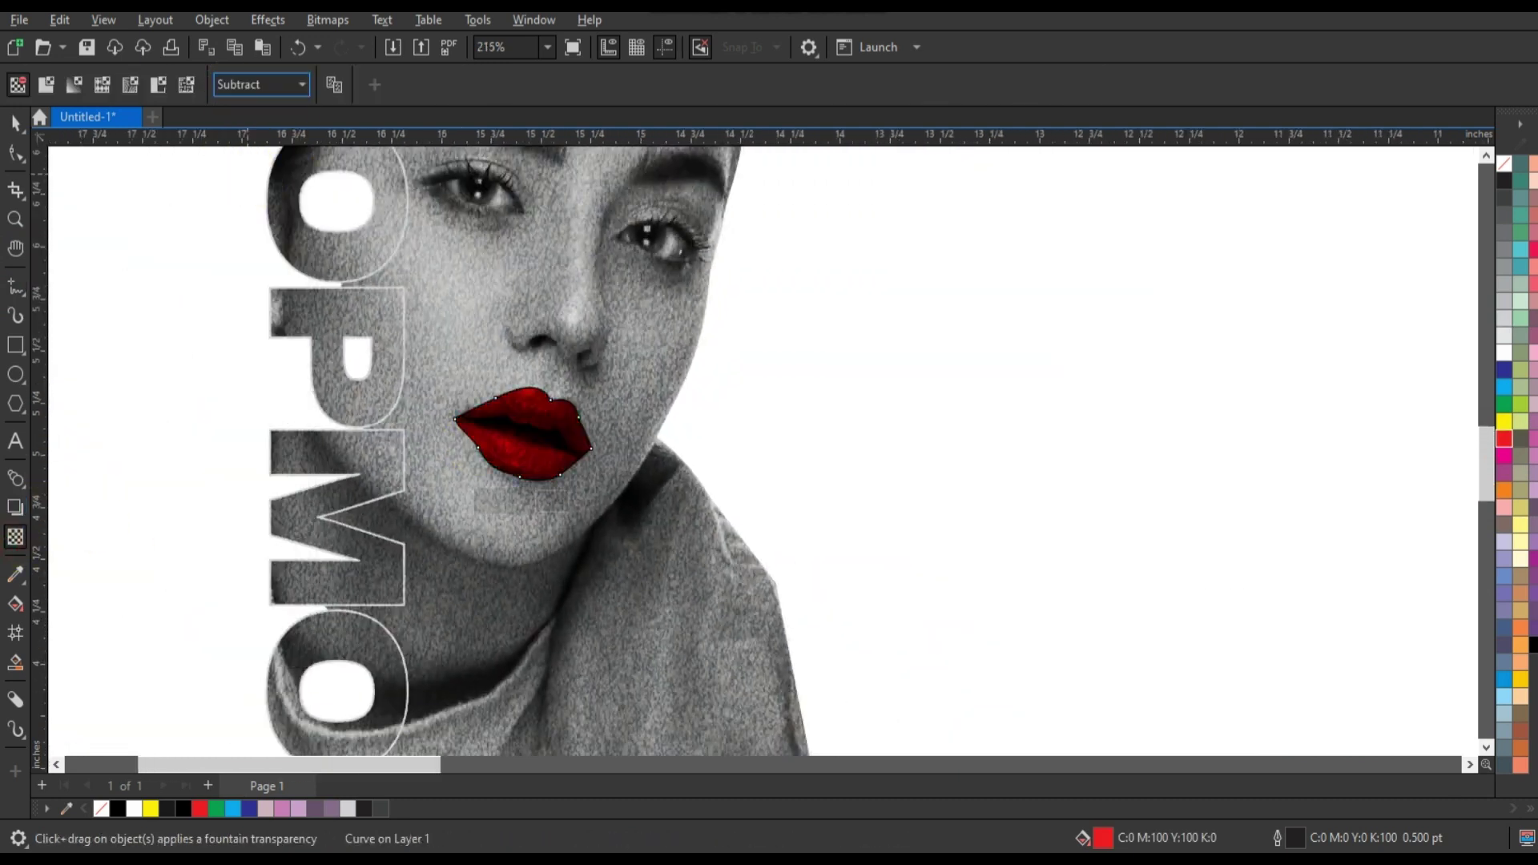
pyautogui.rightClick(1504, 167)
pyautogui.click(1476, 179)
pyautogui.scroll(-1, 1088, 482)
pyautogui.scroll(-1, 1088, 482)
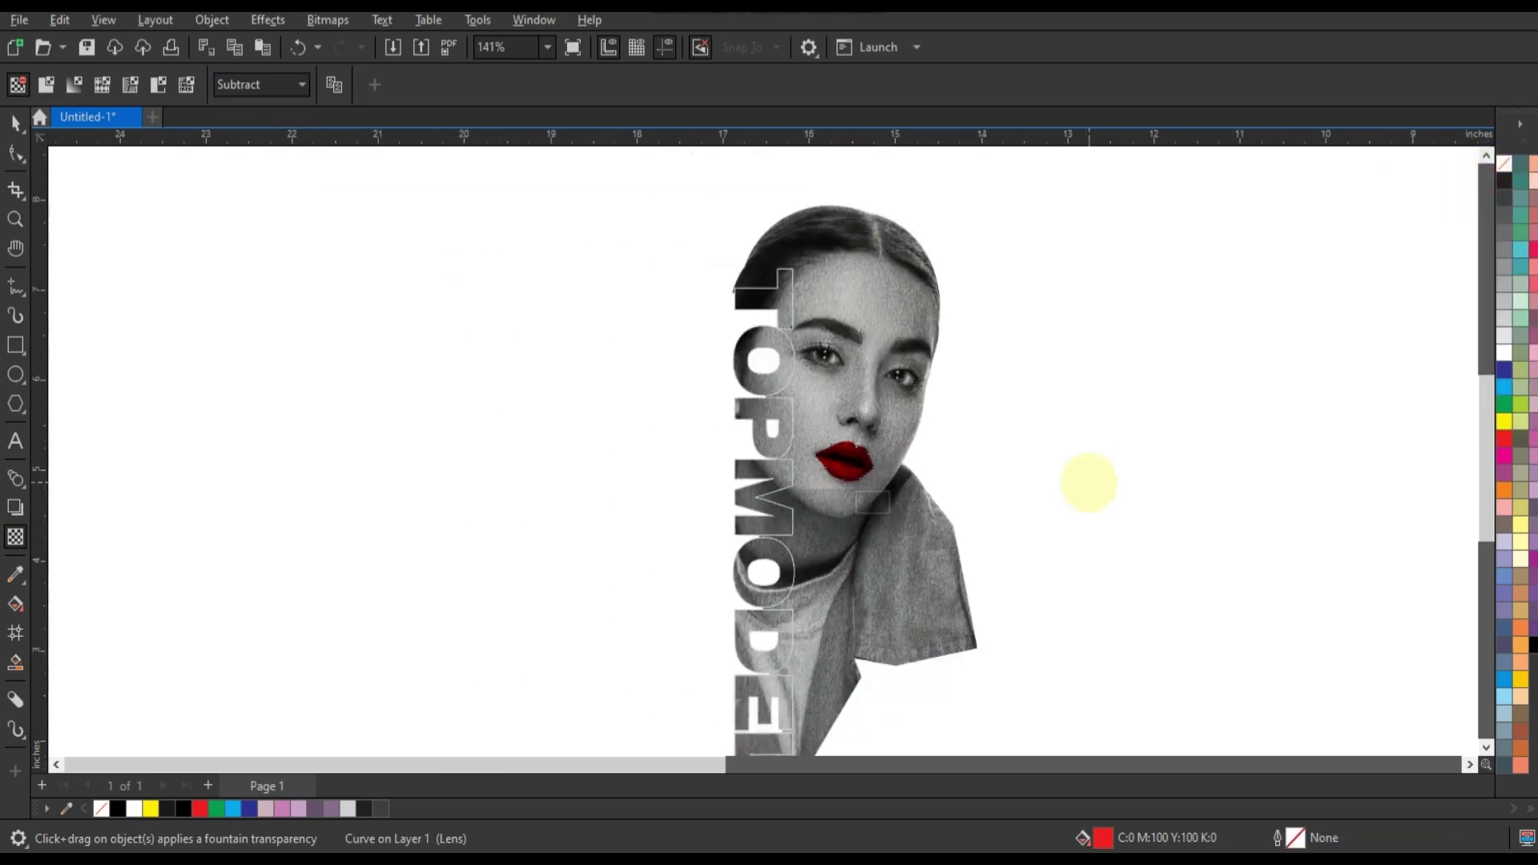
pyautogui.click(15, 219)
pyautogui.moveTo(650, 215); pyautogui.dragTo(1419, 565)
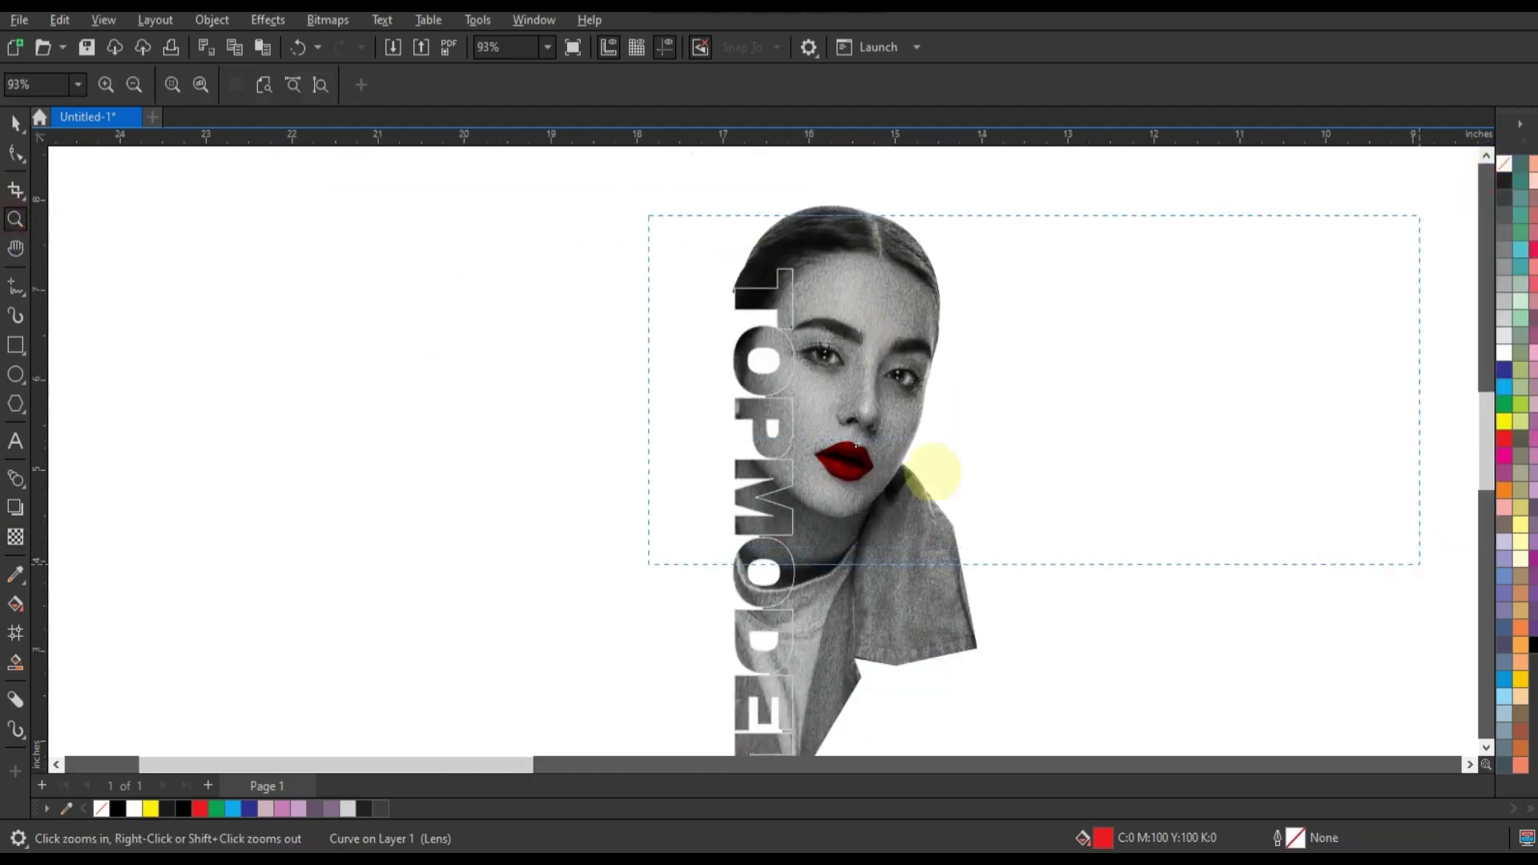
# - Draw a red-filled rectangle across the right eye
pyautogui.click(15, 345)
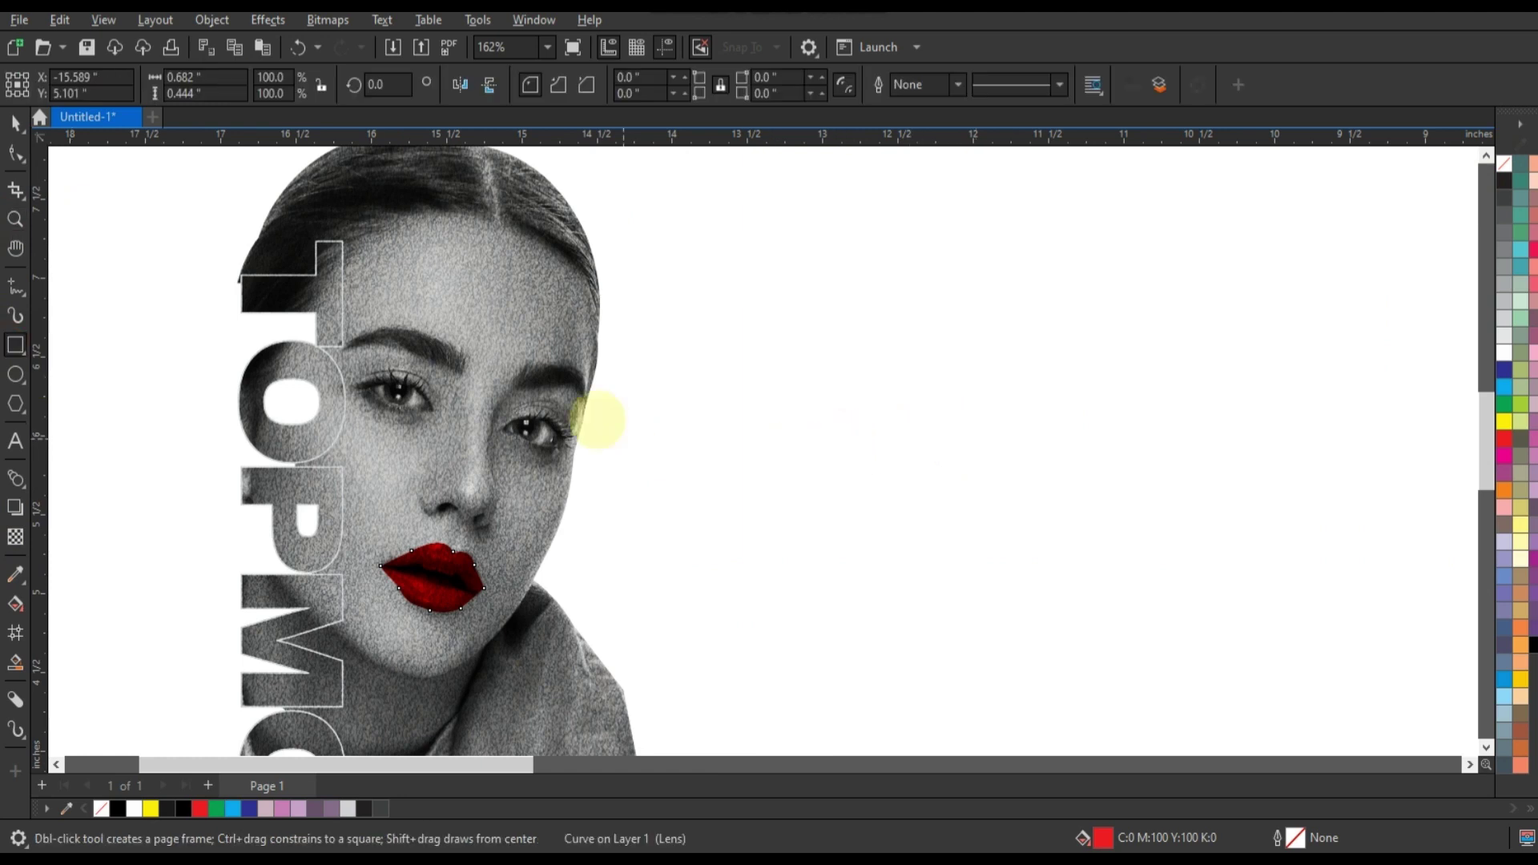
pyautogui.moveTo(485, 385); pyautogui.dragTo(811, 456)
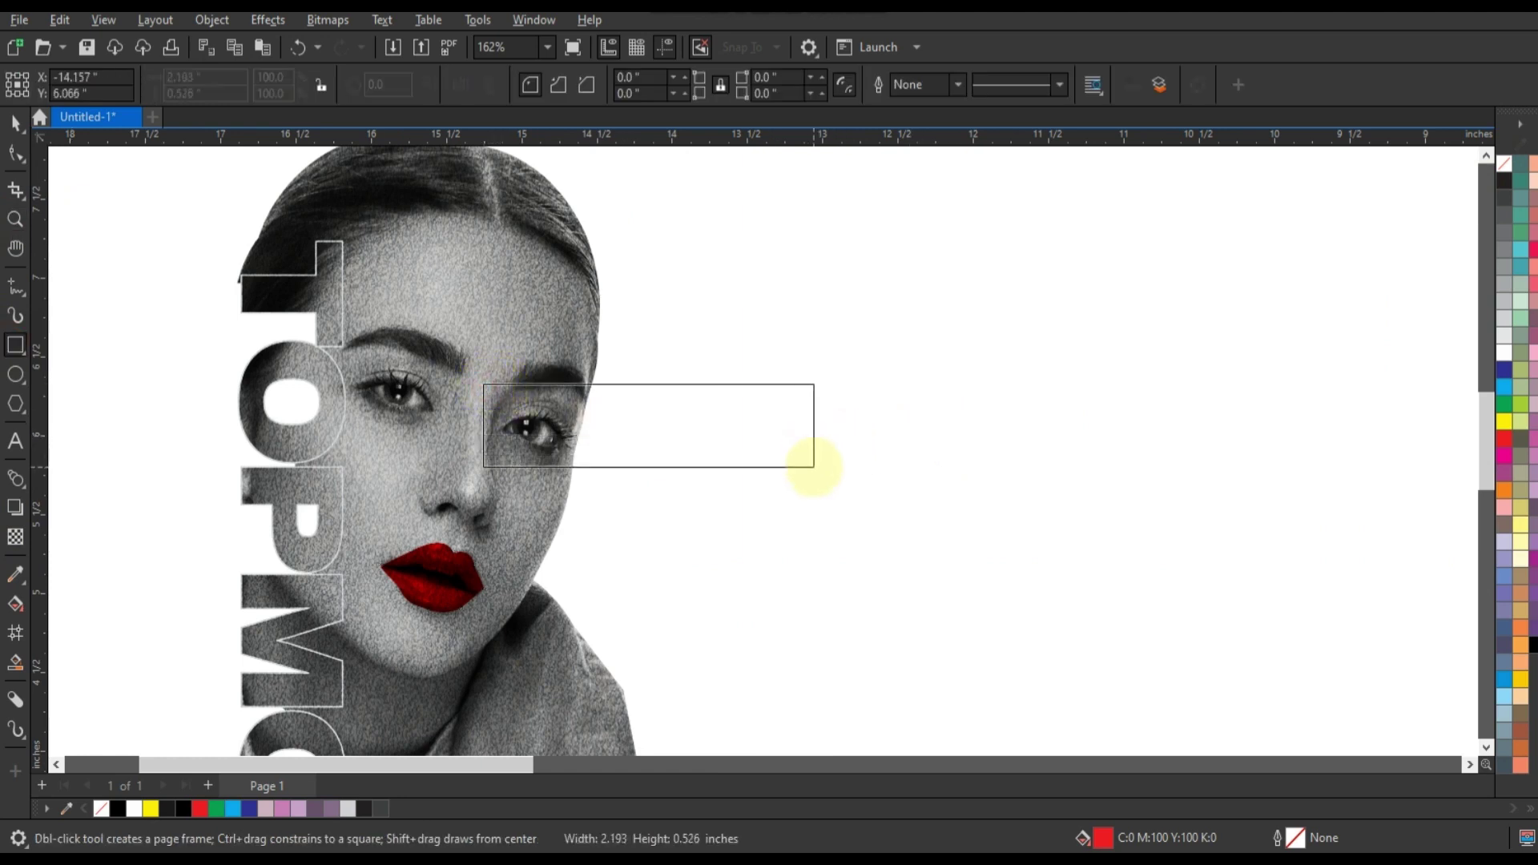
pyautogui.click(199, 808)
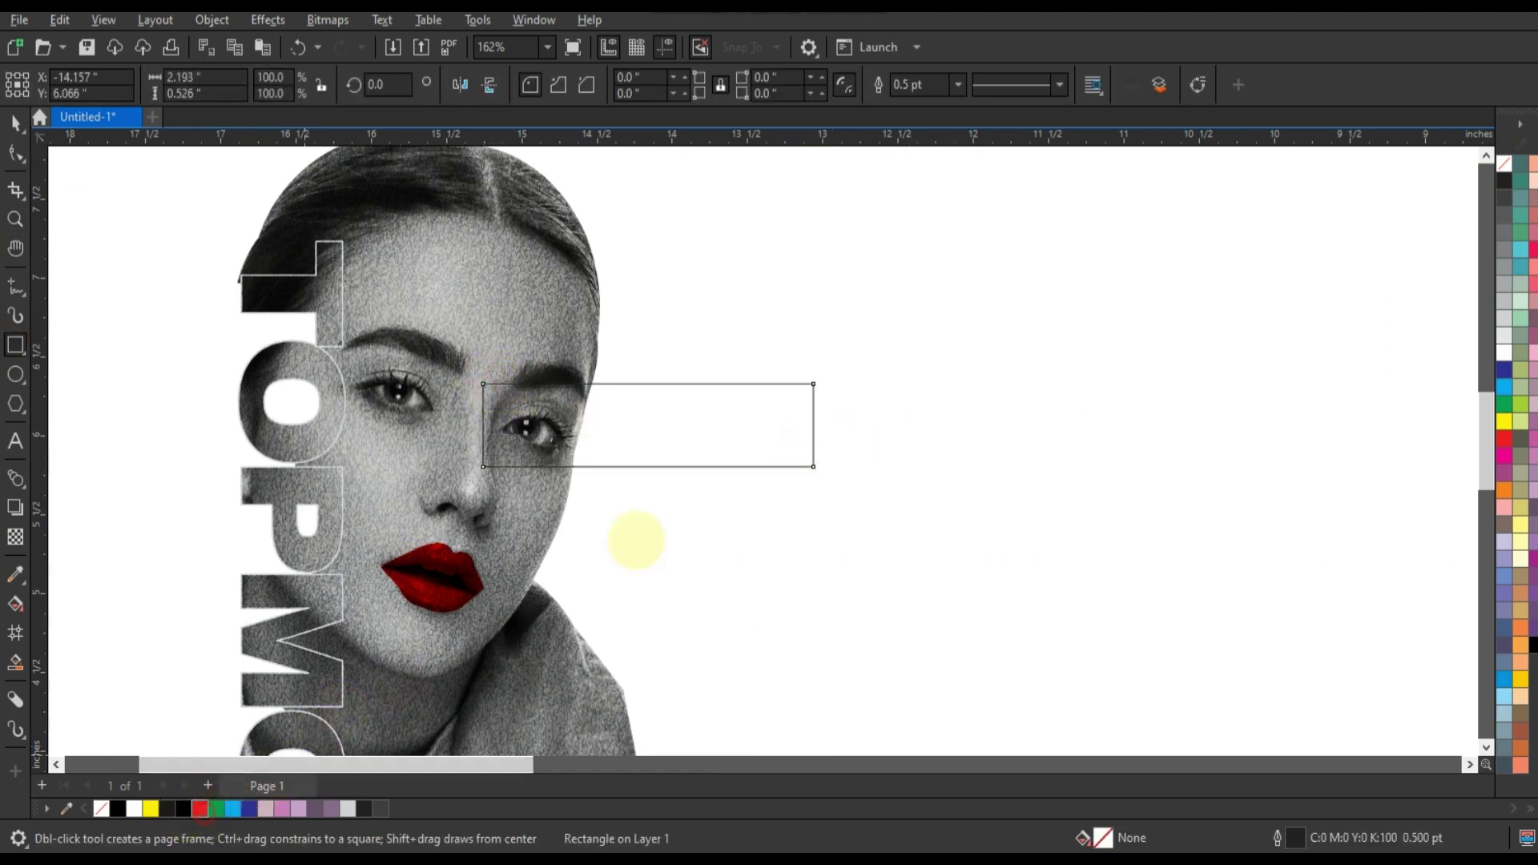
pyautogui.scroll(-2, 986, 334)
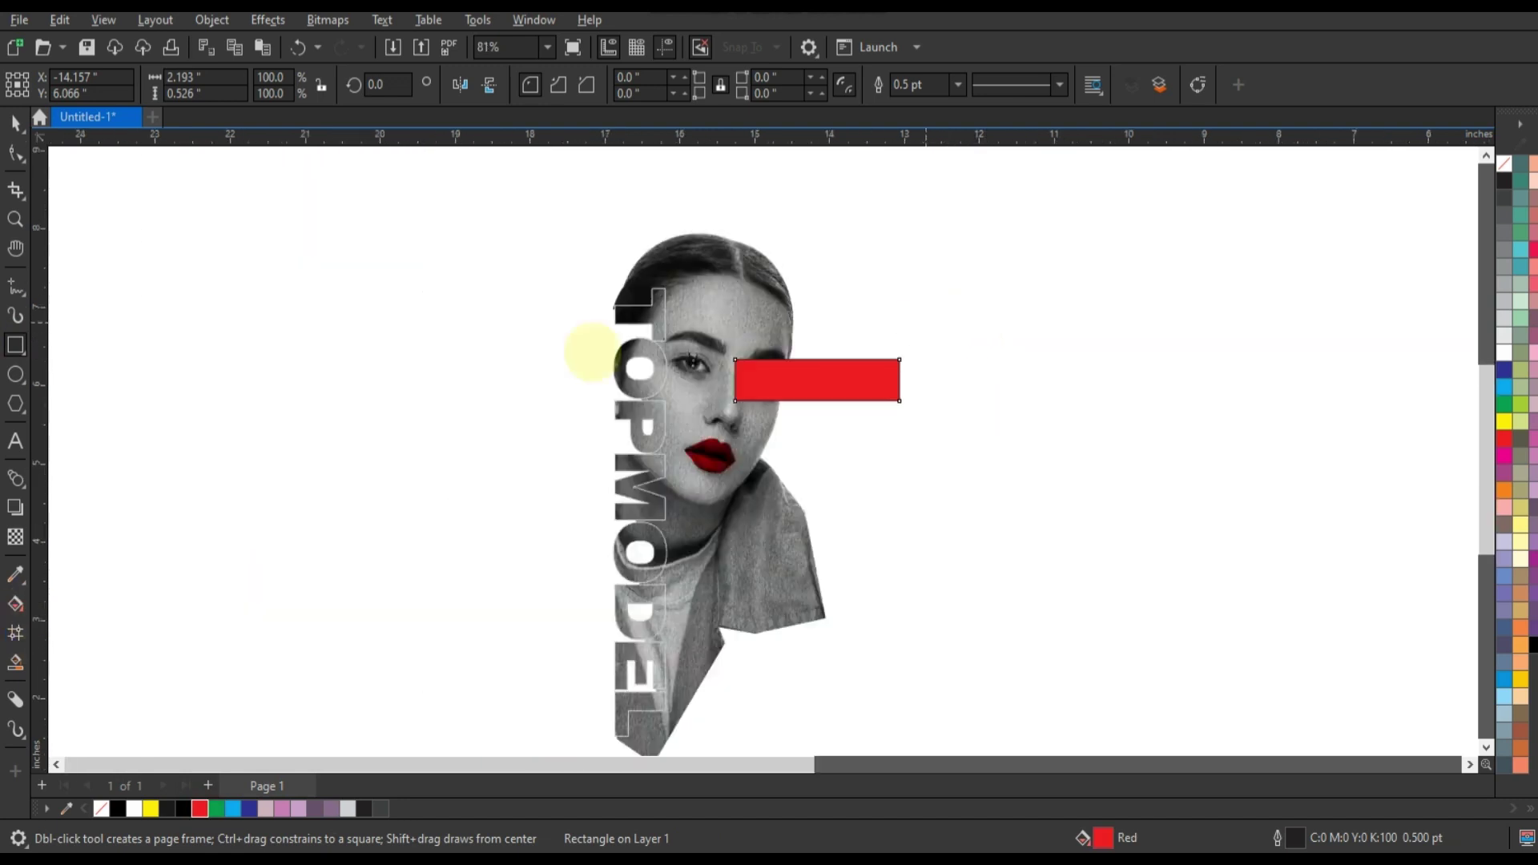
# - Stretch the rectangle into a thin red line and rotate a copy upright as the connector
pyautogui.click(16, 122)
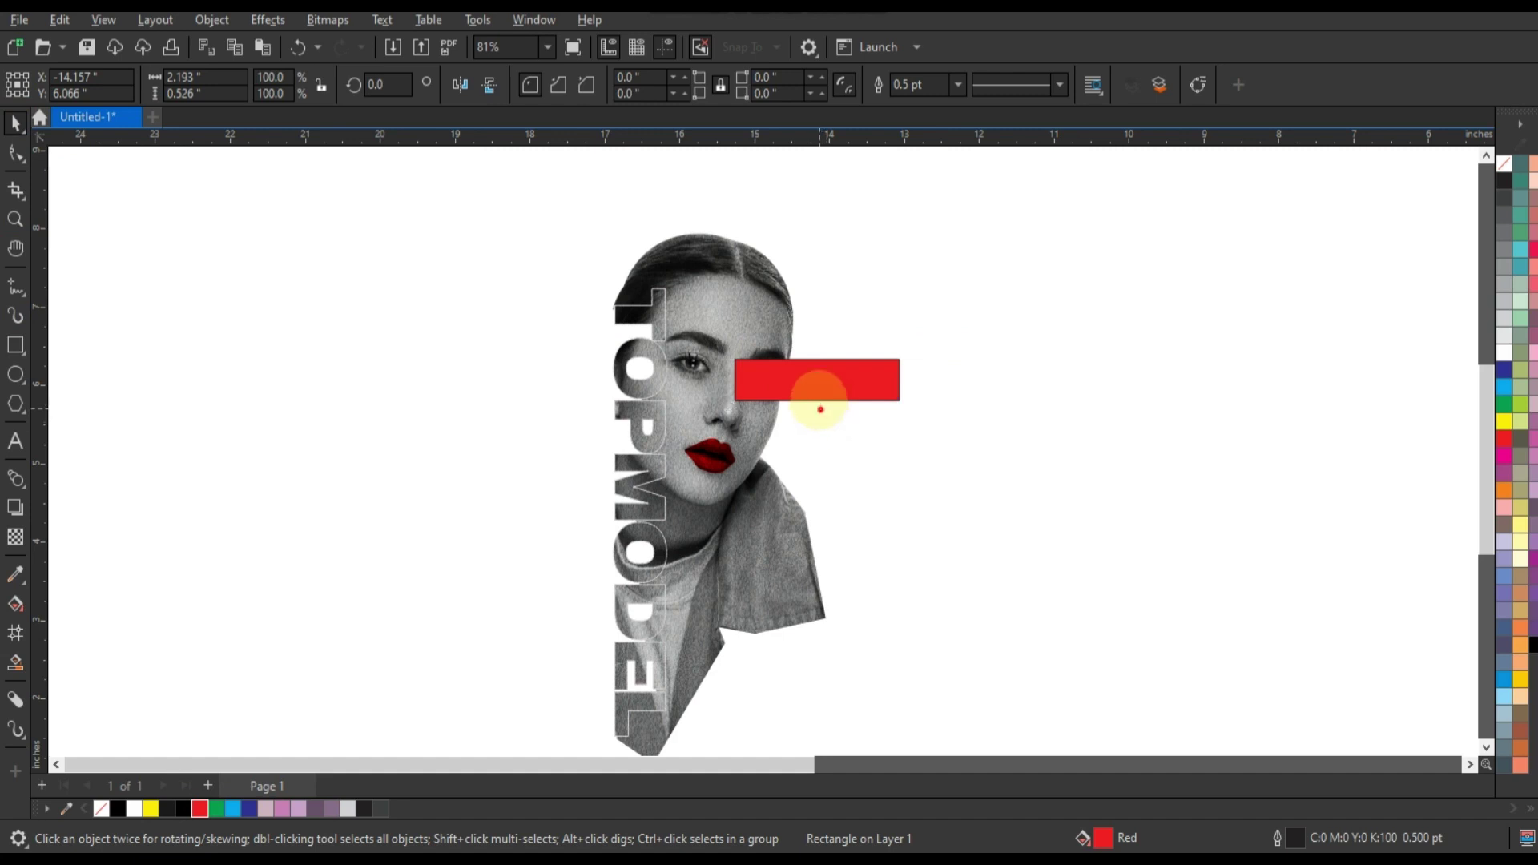
pyautogui.moveTo(820, 409); pyautogui.dragTo(996, 380)
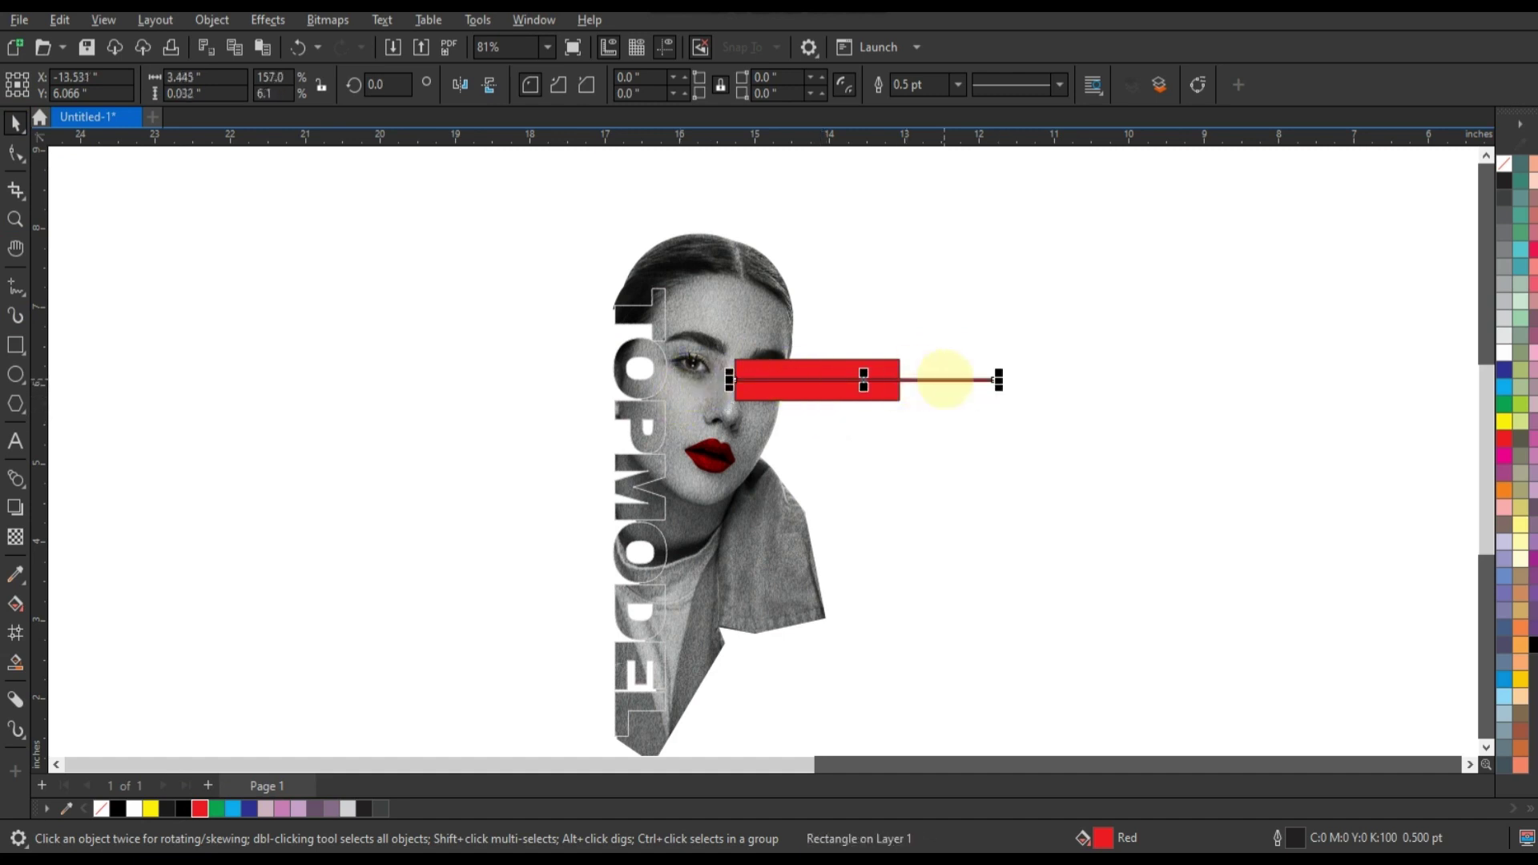
pyautogui.click(991, 381)
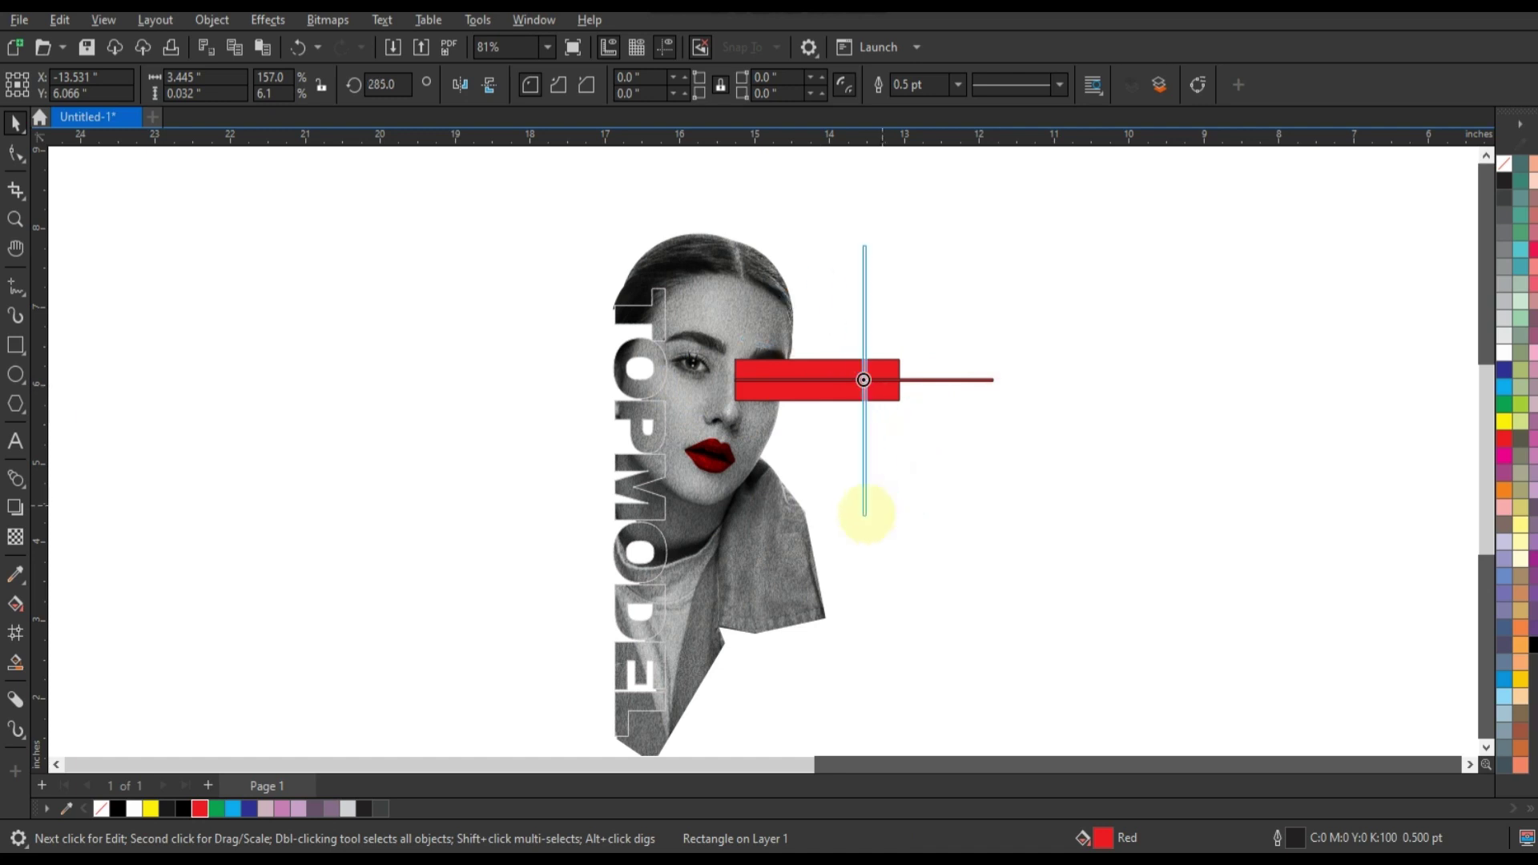
pyautogui.moveTo(1000, 381); pyautogui.dragTo(864, 515)
pyautogui.keyDown('shift'); pyautogui.click(991, 379); pyautogui.keyUp('shift')
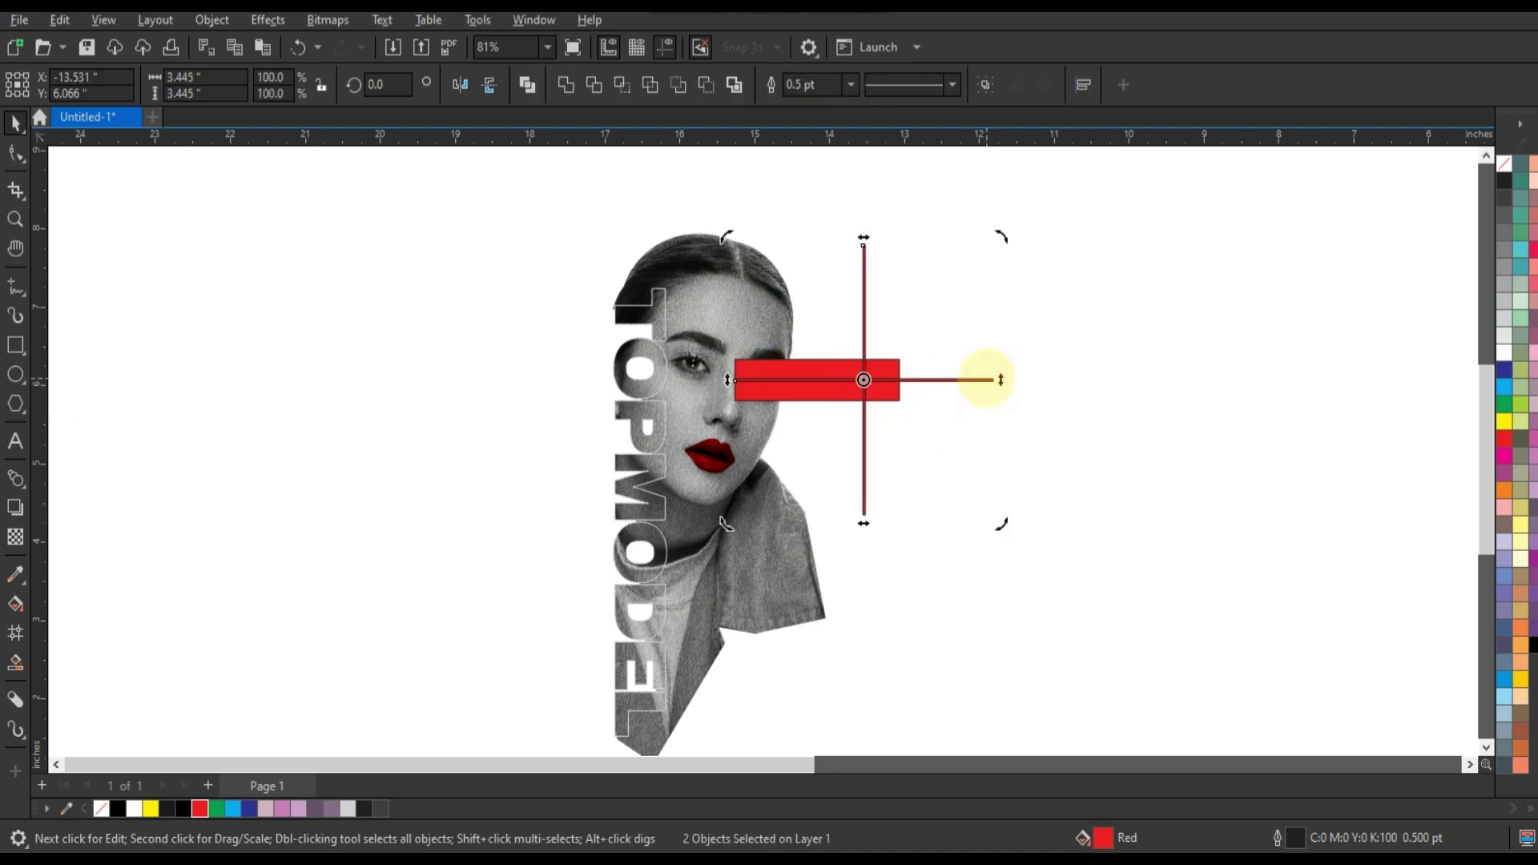
# - Place a thinner red bar at the connector's lower end and shorten the connector to meet it
pyautogui.click(1198, 404)
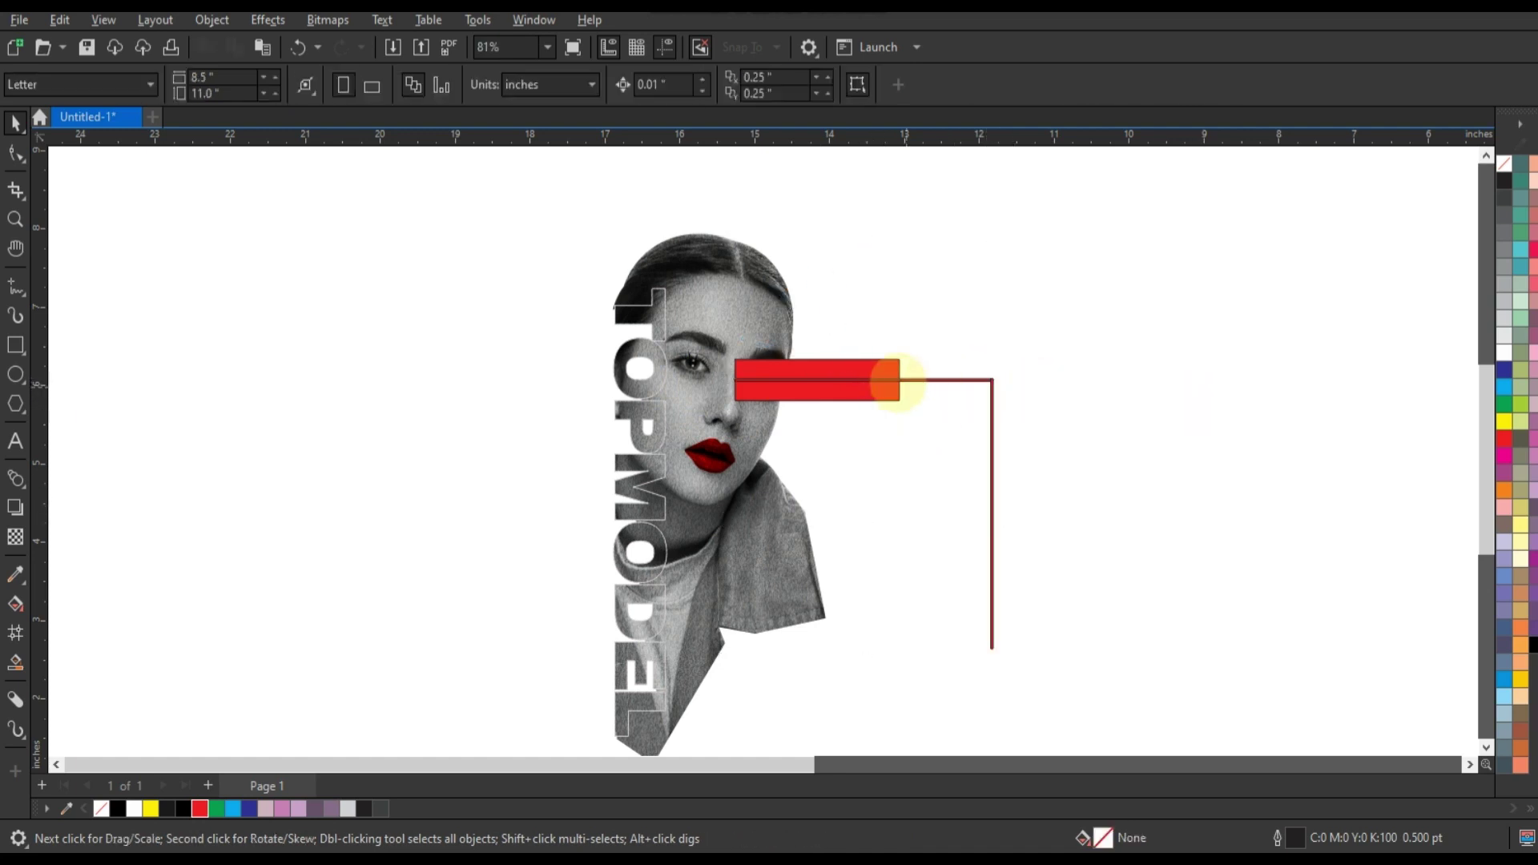
pyautogui.moveTo(895, 364)
pyautogui.mouseDown()
pyautogui.moveTo(1011, 597)
pyautogui.moveTo(1076, 610)
pyautogui.moveTo(1092, 540)
pyautogui.moveTo(1066, 544)
pyautogui.mouseUp()
pyautogui.moveTo(945, 559); pyautogui.dragTo(945, 542)
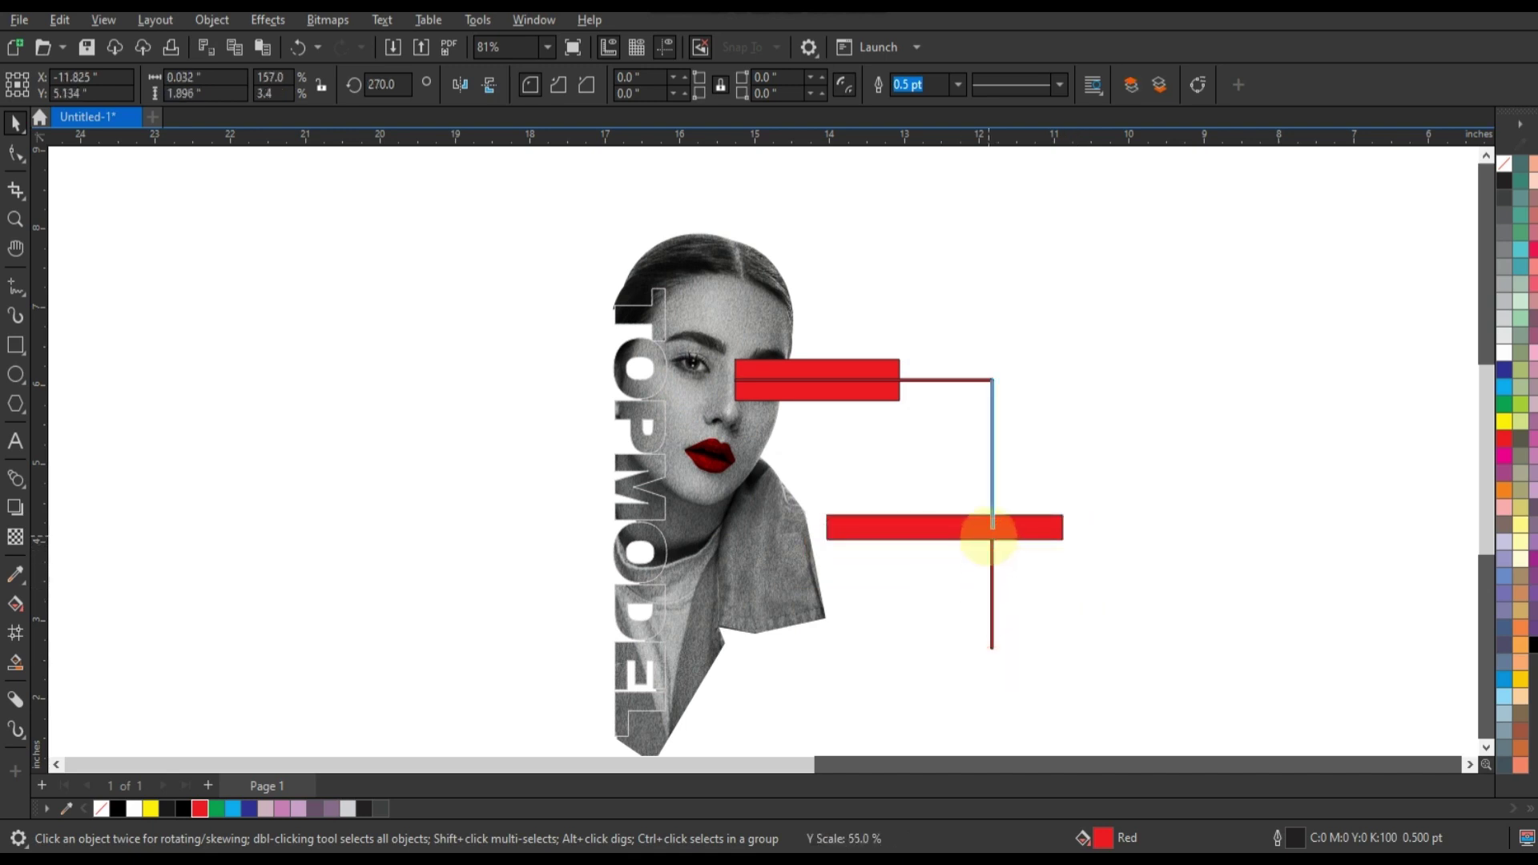
pyautogui.click(1041, 526)
pyautogui.moveTo(989, 535)
pyautogui.mouseDown()
pyautogui.moveTo(991, 518)
pyautogui.moveTo(1057, 543)
pyautogui.mouseUp()
# - Add two red squares joined by a vertical line left of the portrait, then select all red shapes
pyautogui.moveTo(882, 394)
pyautogui.mouseDown()
pyautogui.moveTo(481, 383)
pyautogui.moveTo(458, 602)
pyautogui.mouseUp()
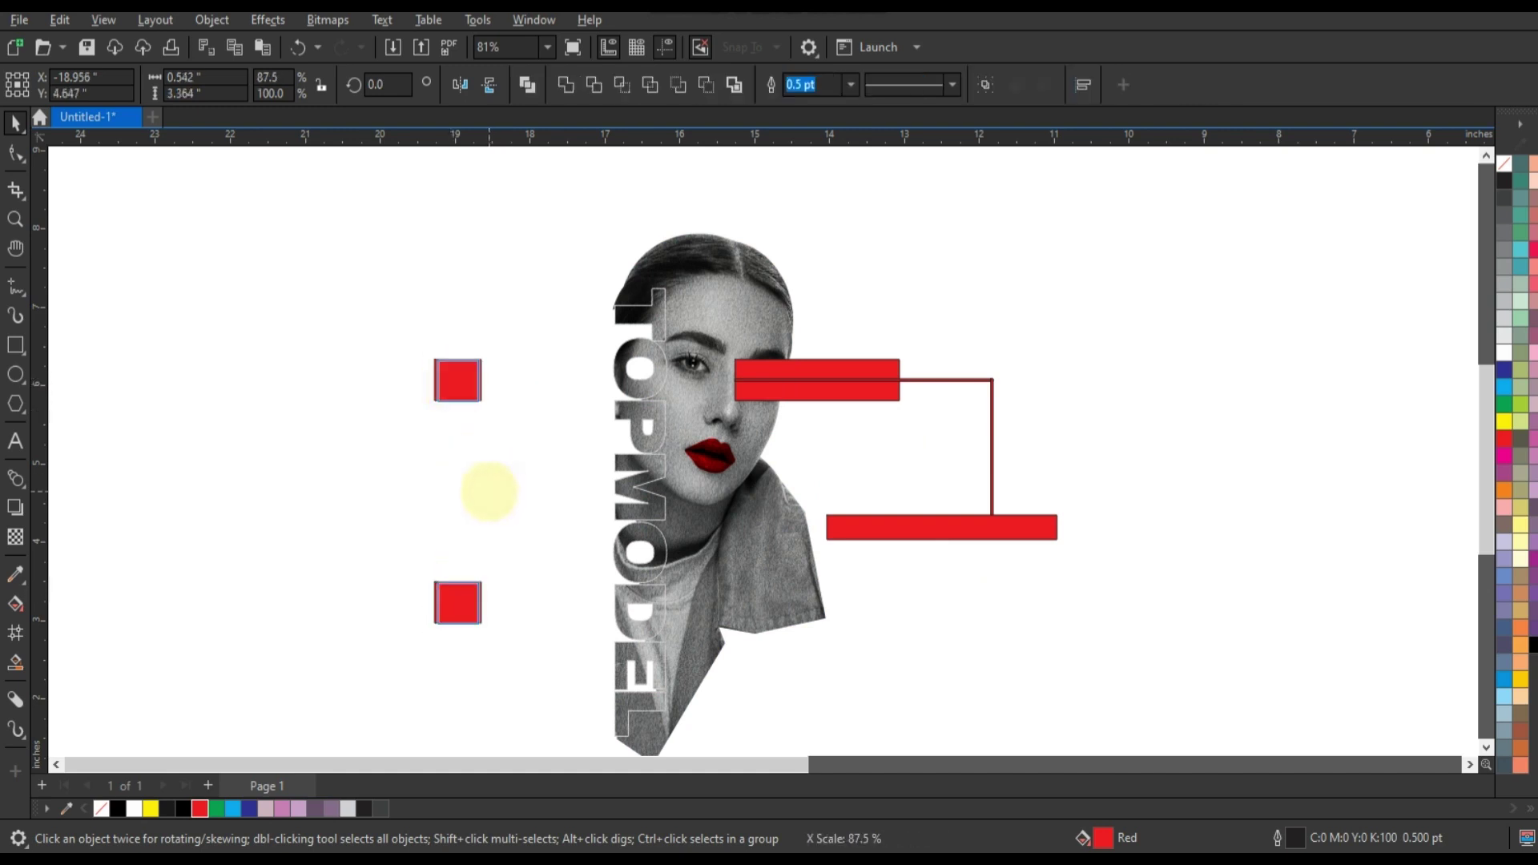
pyautogui.moveTo(993, 440); pyautogui.dragTo(461, 471)
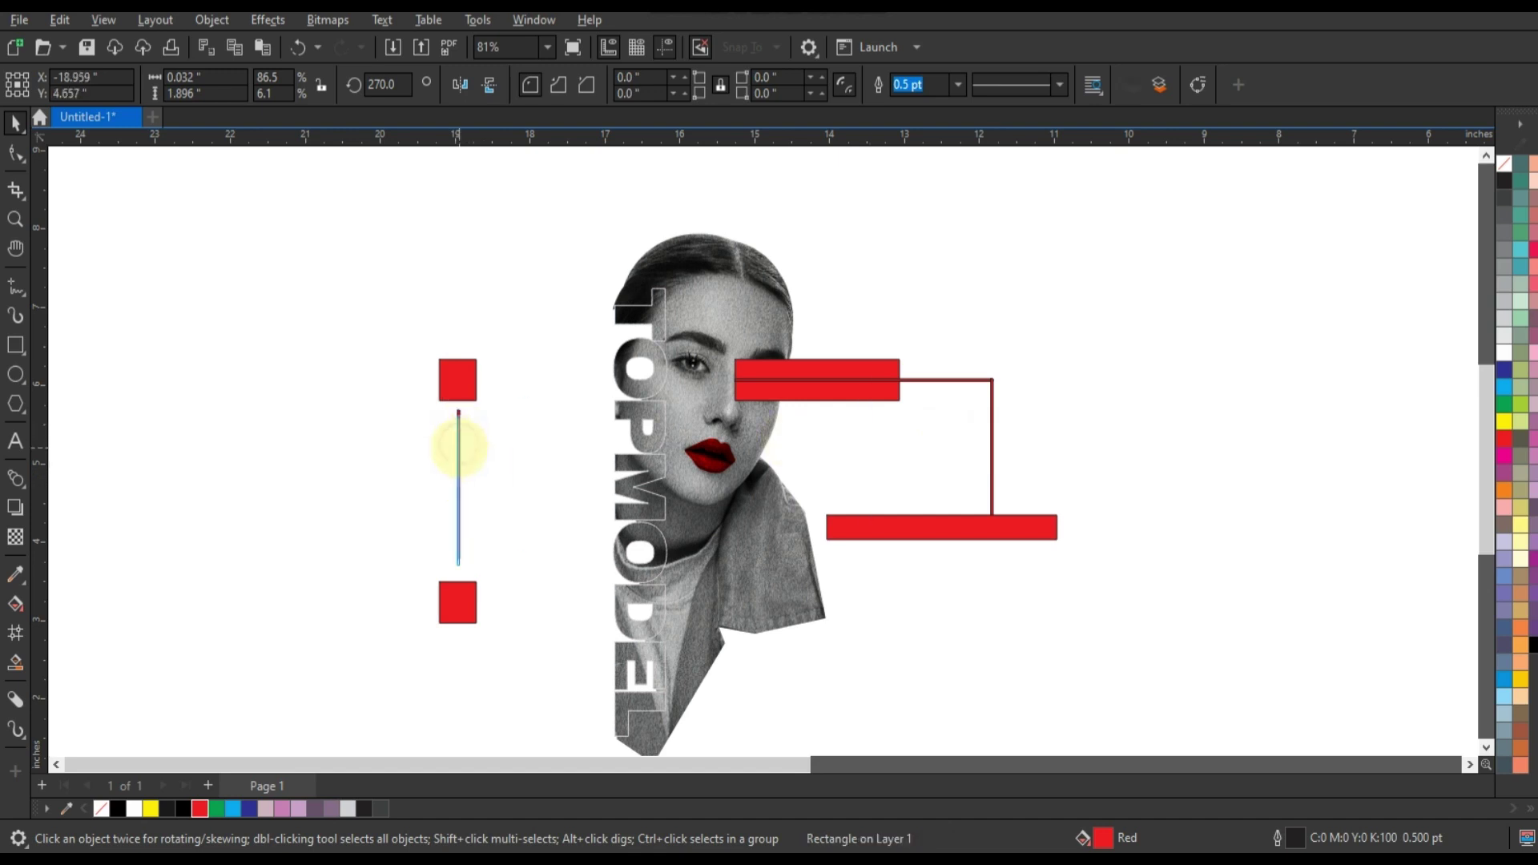
pyautogui.click(457, 376)
pyautogui.moveTo(457, 407); pyautogui.dragTo(457, 529)
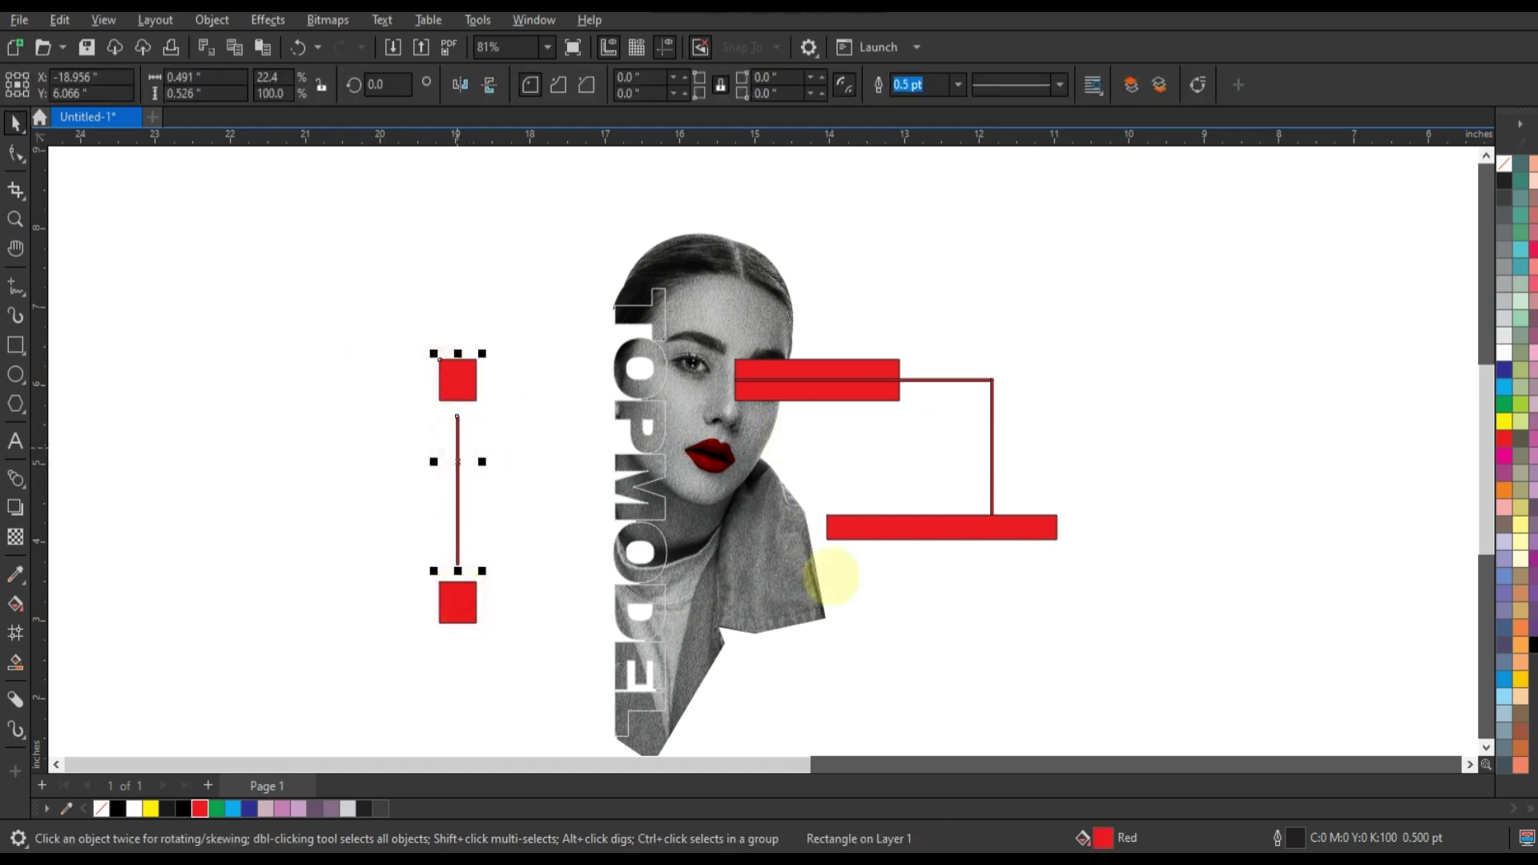
pyautogui.keyDown('shift'); pyautogui.click(993, 419); pyautogui.keyUp('shift')
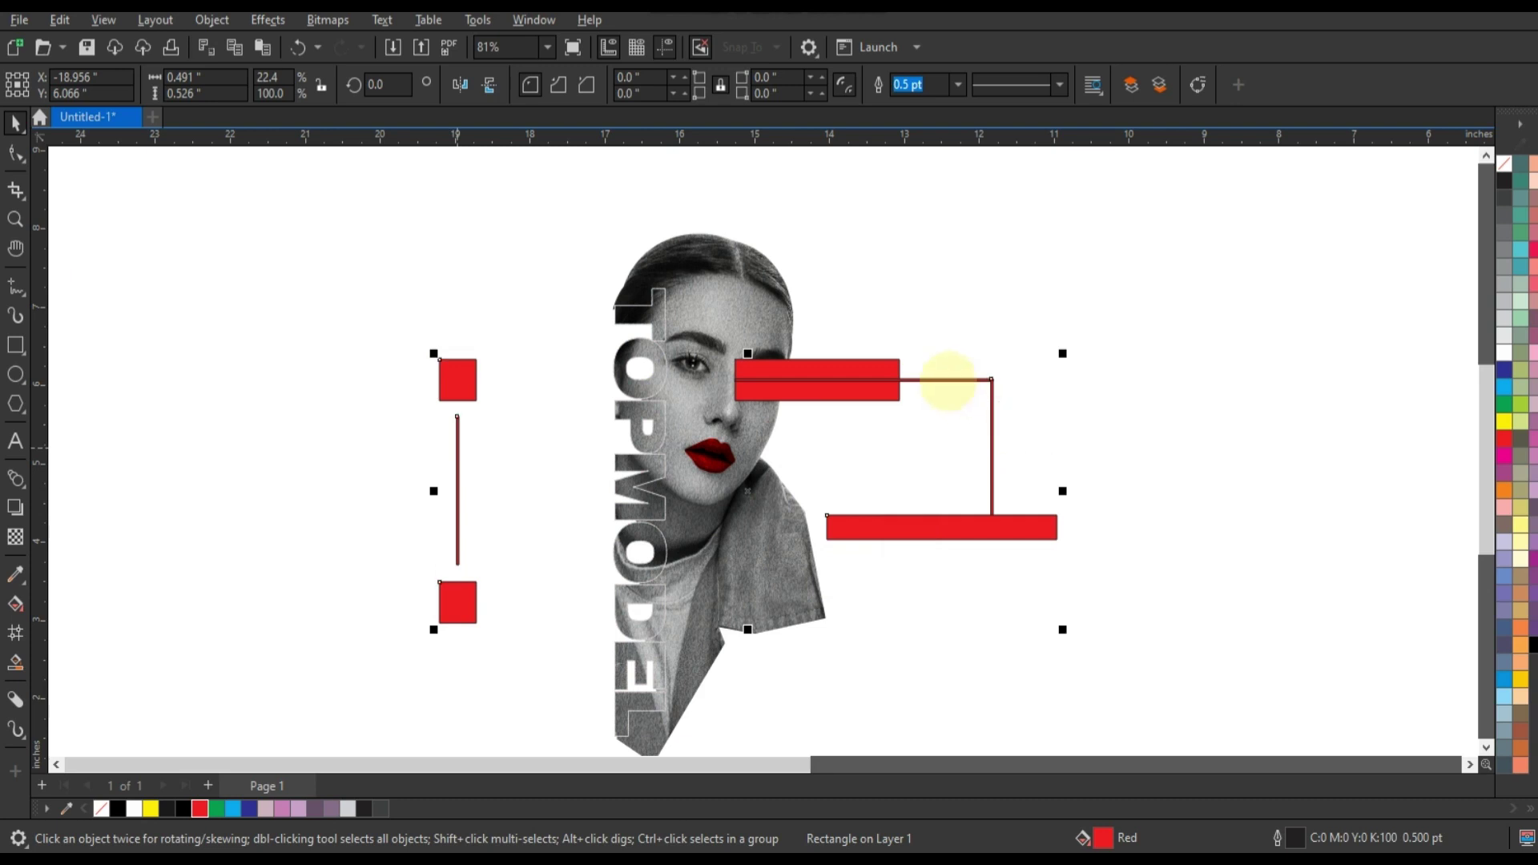
pyautogui.keyDown('shift'); pyautogui.click(947, 381); pyautogui.keyUp('shift')
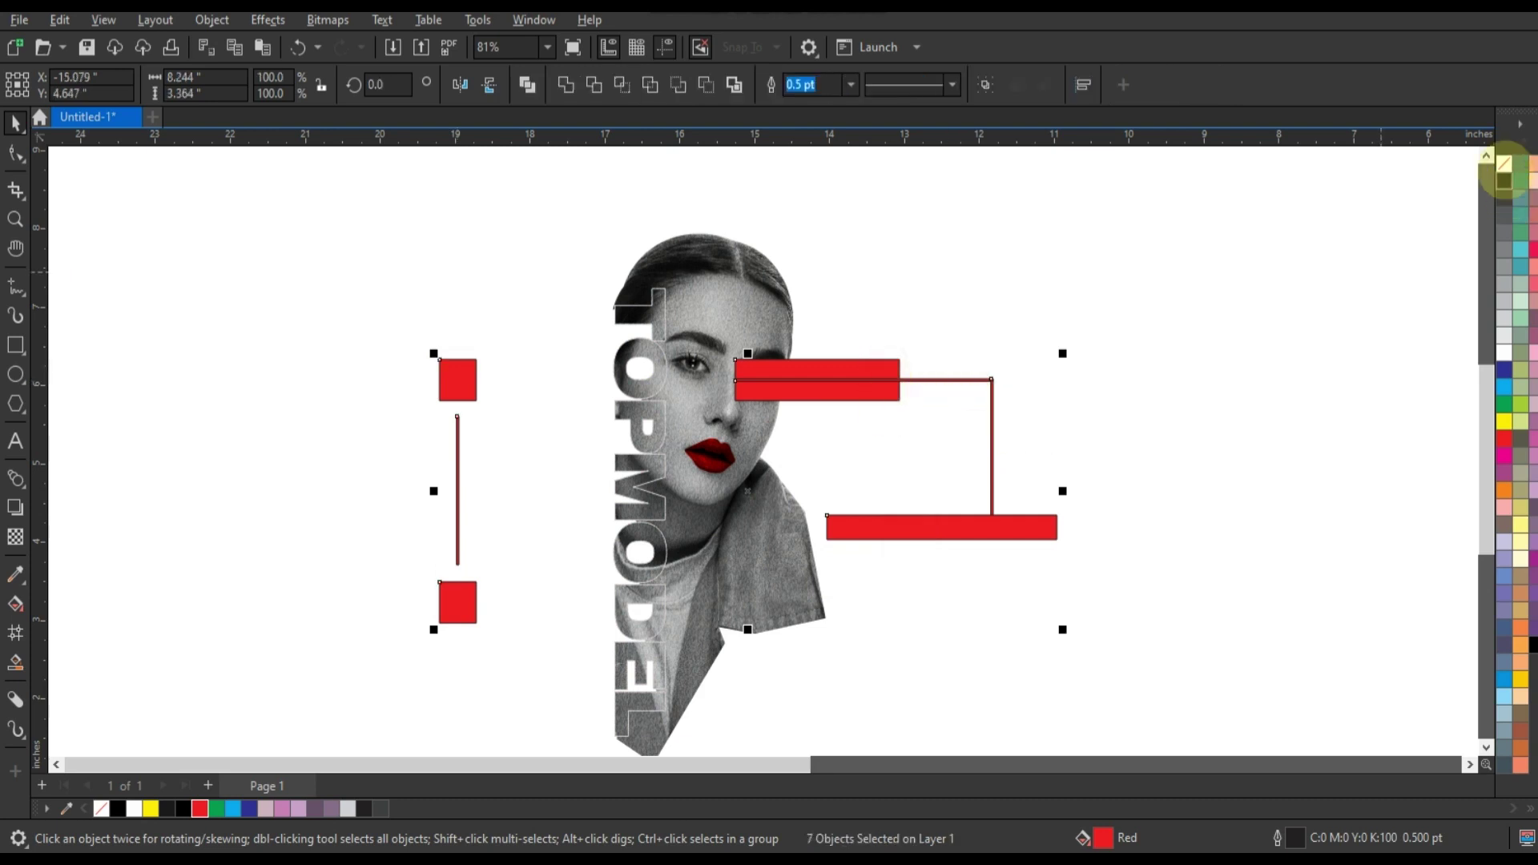
# - Remove the red shapes' outlines, combine them, and nudge the left squares' nodes toward TOPMODEL
pyautogui.rightClick(1504, 166)
pyautogui.click(1434, 178)
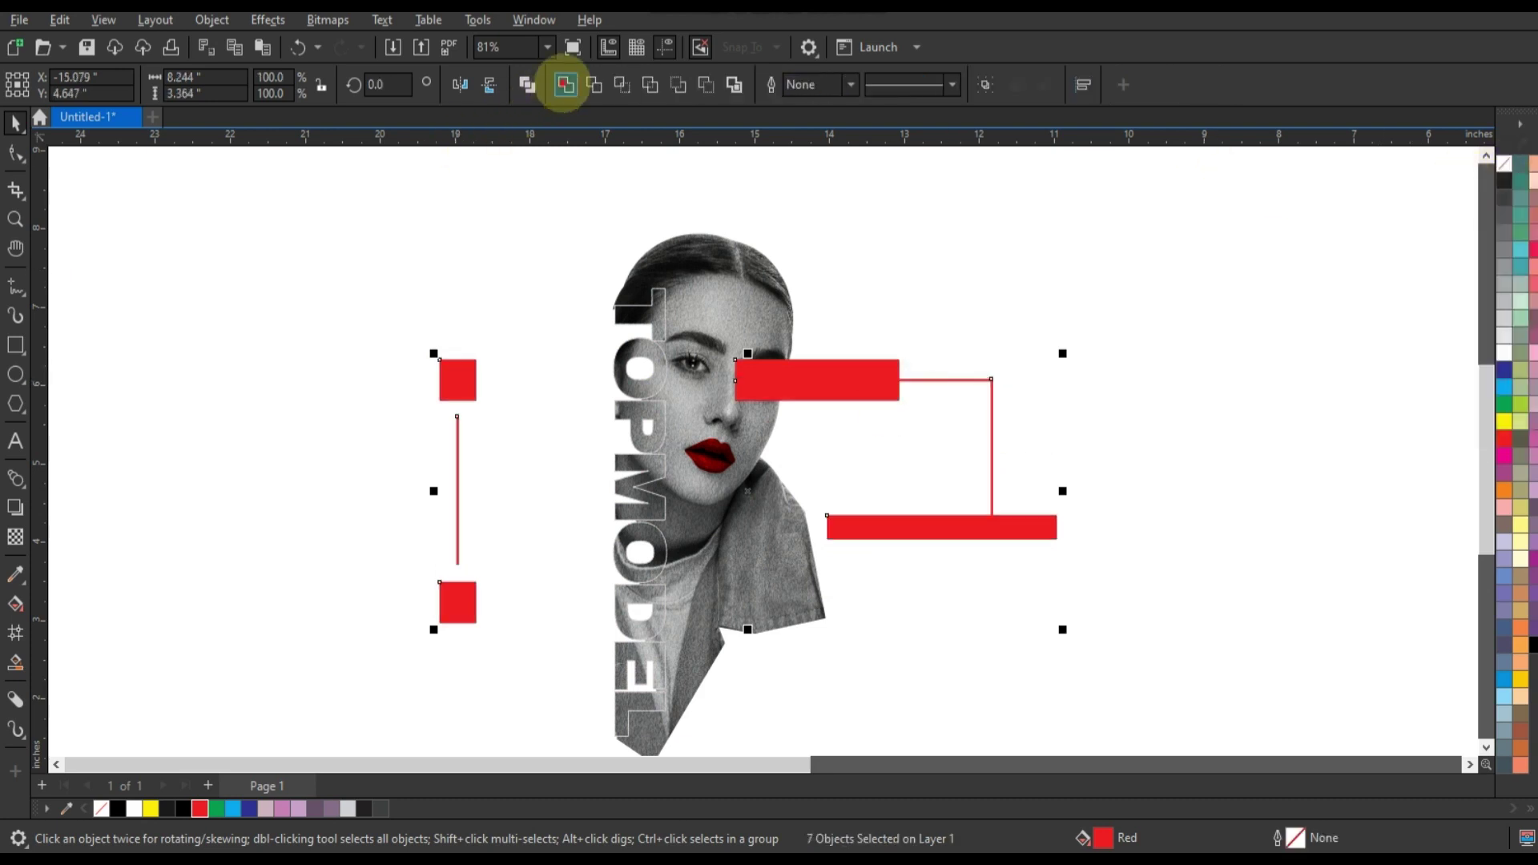
pyautogui.moveTo(171, 257); pyautogui.dragTo(468, 621)
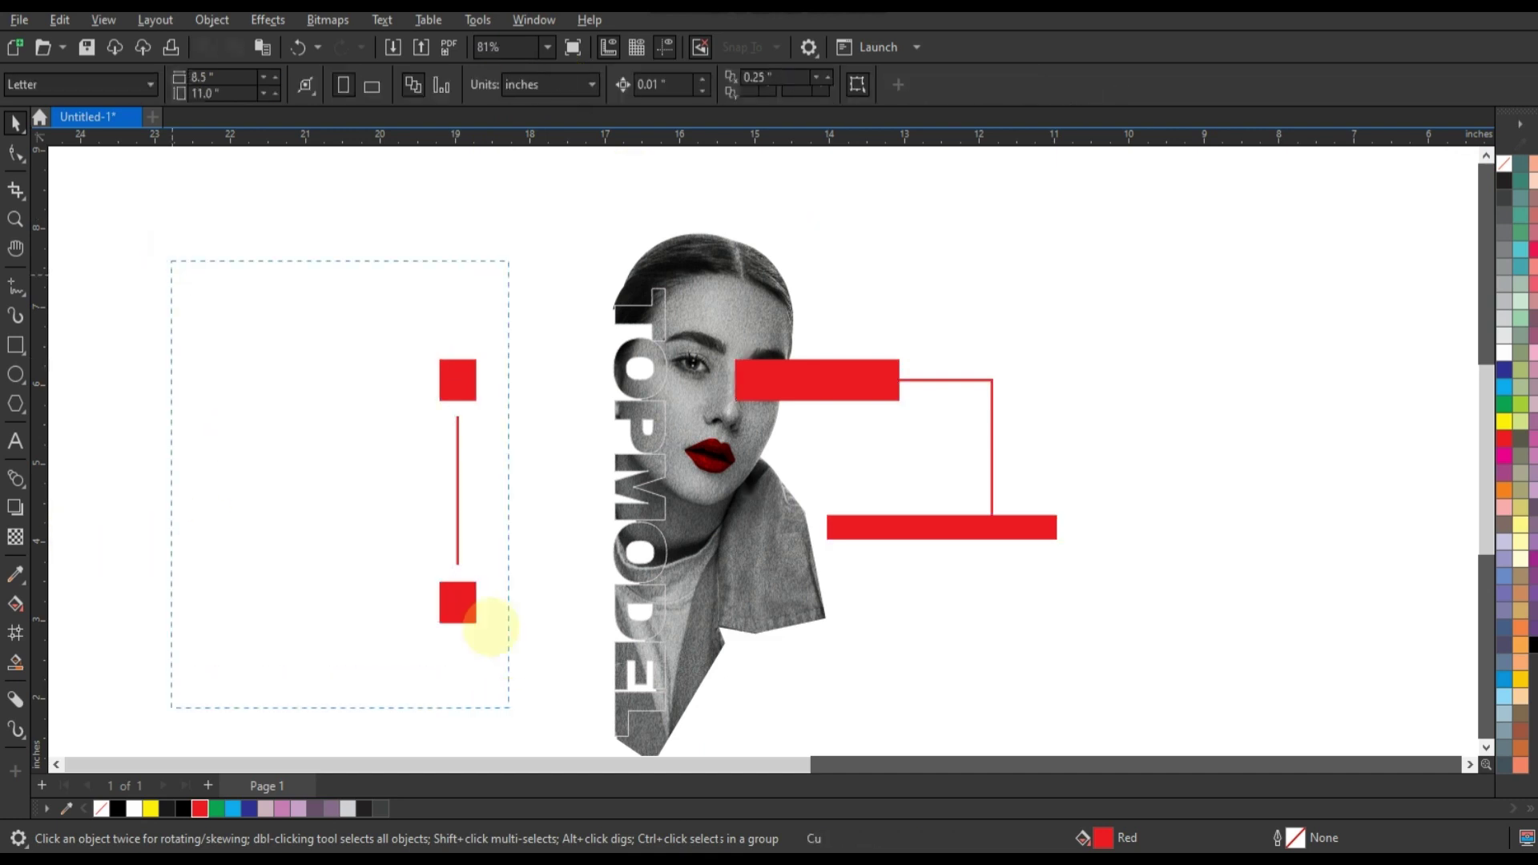
pyautogui.click(16, 153)
pyautogui.moveTo(318, 302); pyautogui.dragTo(490, 607)
pyautogui.moveTo(288, 291); pyautogui.dragTo(490, 641)
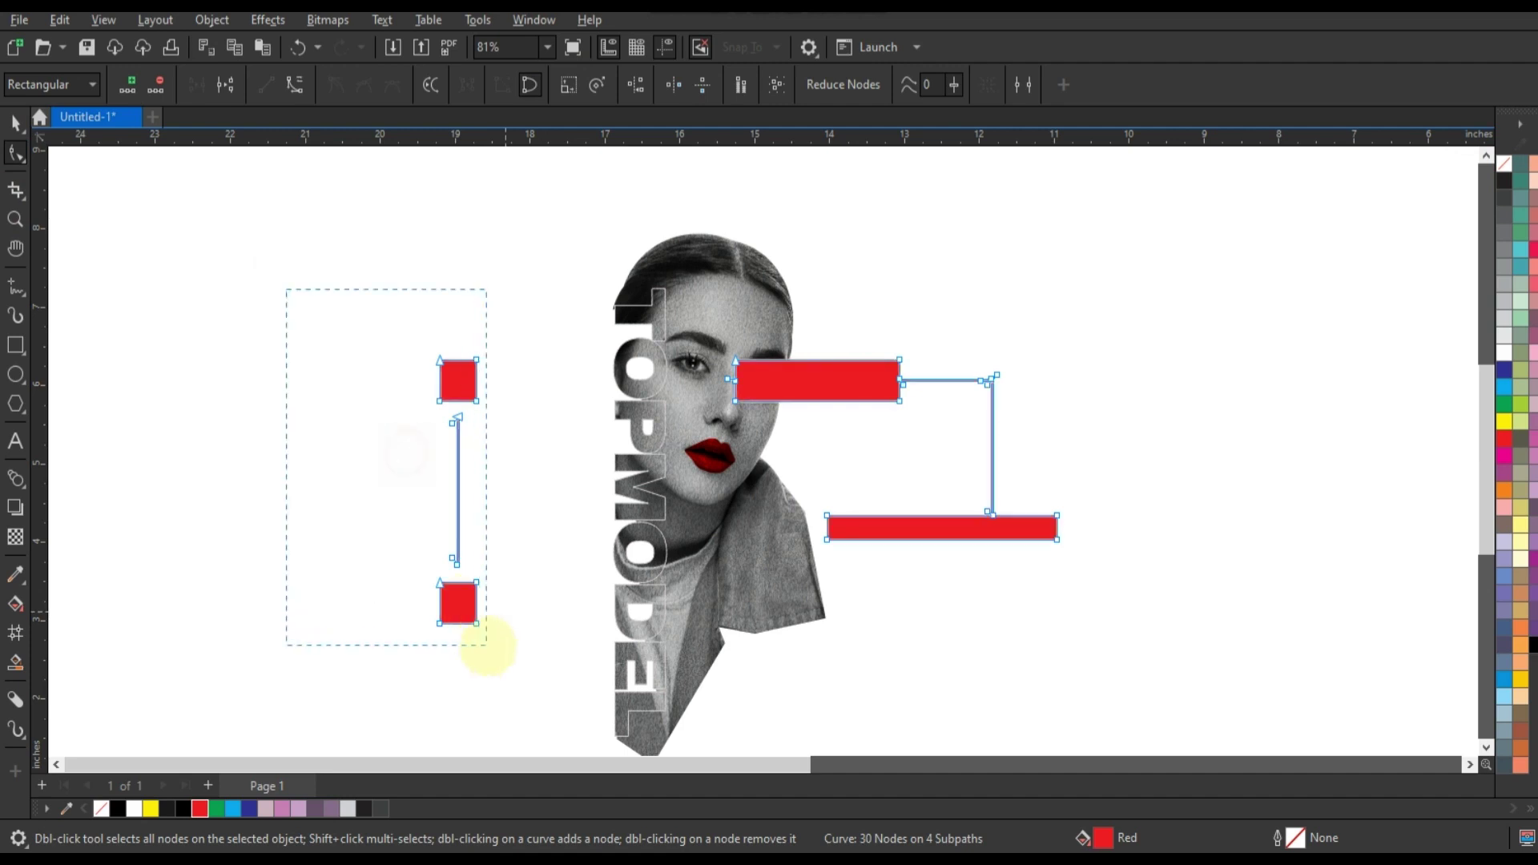
pyautogui.moveTo(456, 563); pyautogui.dragTo(527, 563)
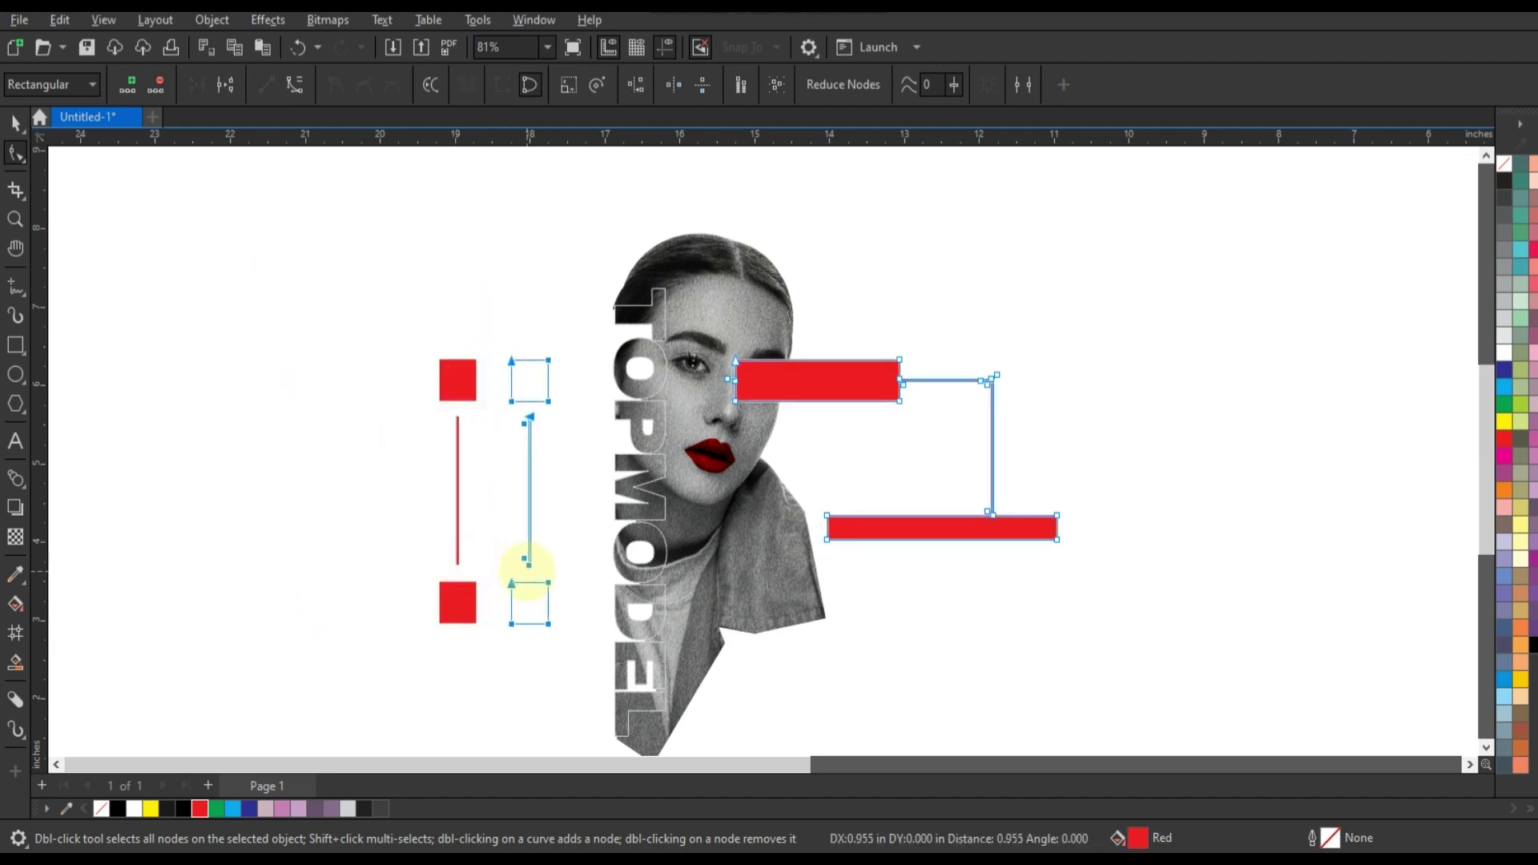
# - Apply Subtract merge-mode transparency to the combined red shapes
pyautogui.click(15, 537)
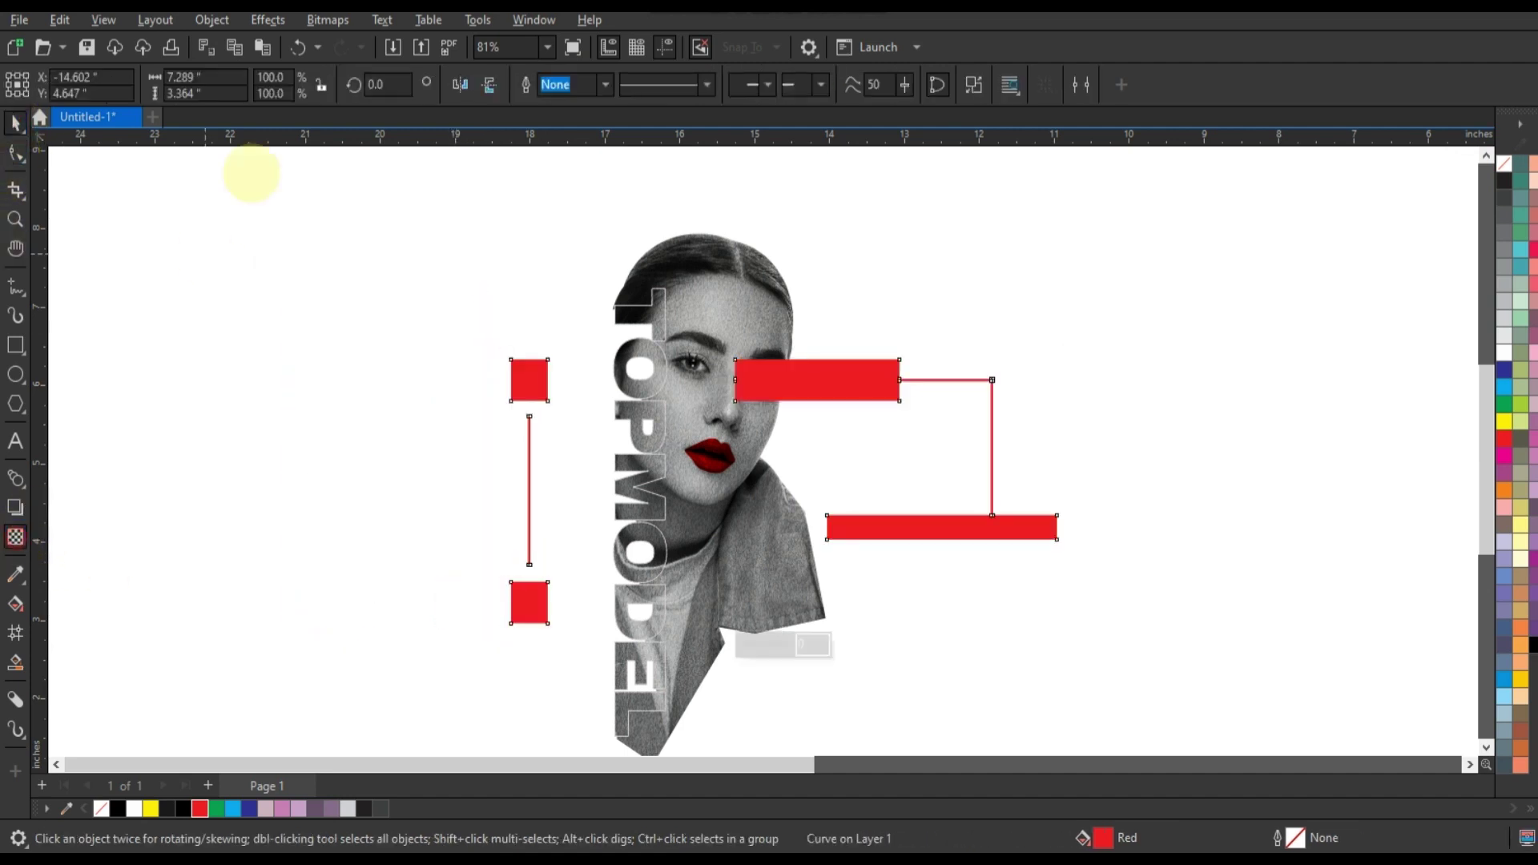
pyautogui.click(240, 84)
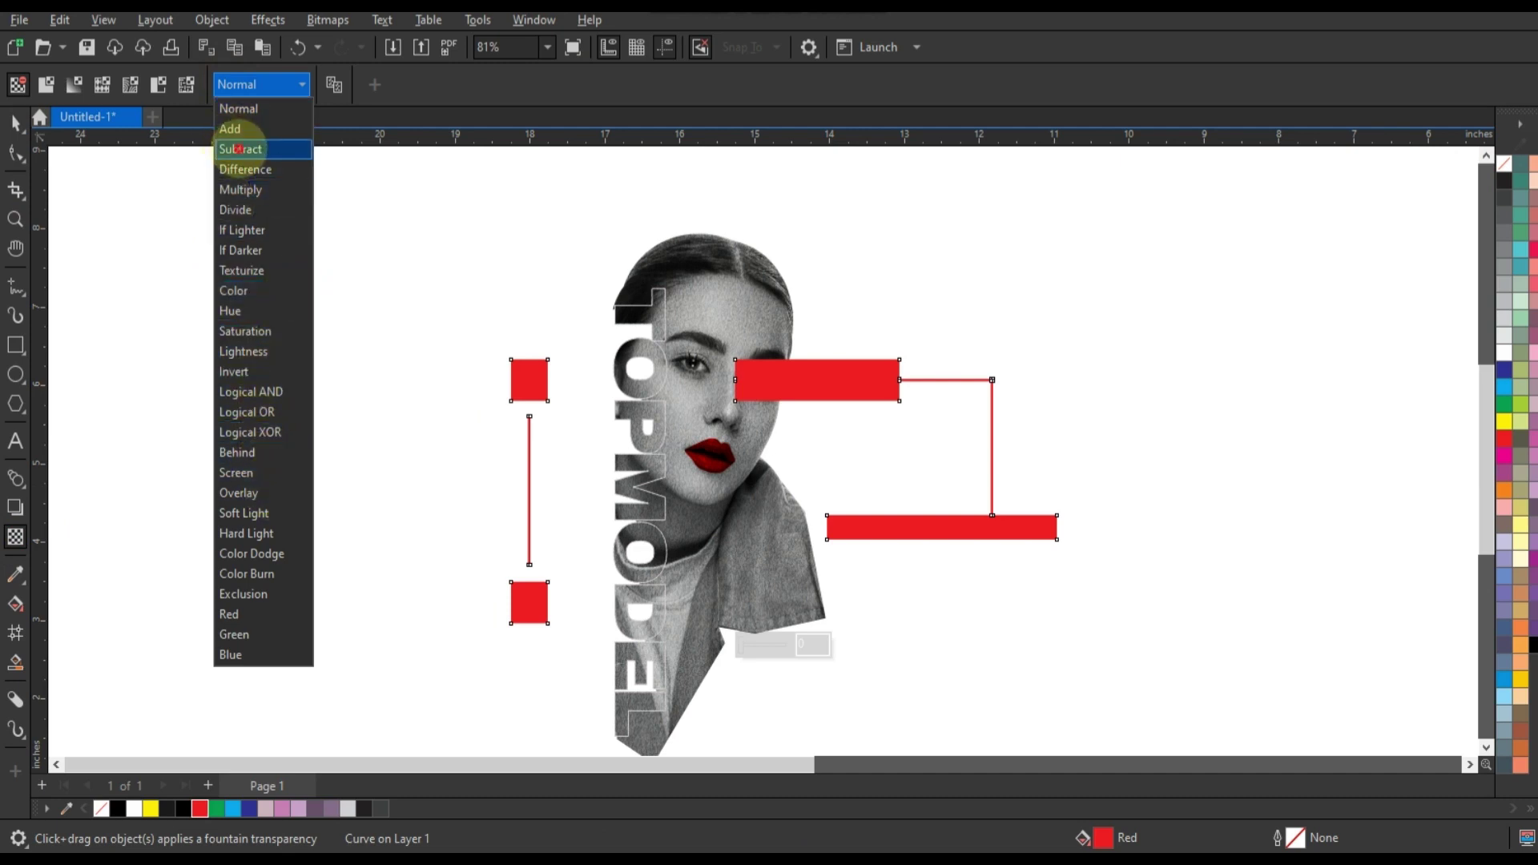
pyautogui.click(239, 149)
pyautogui.click(15, 122)
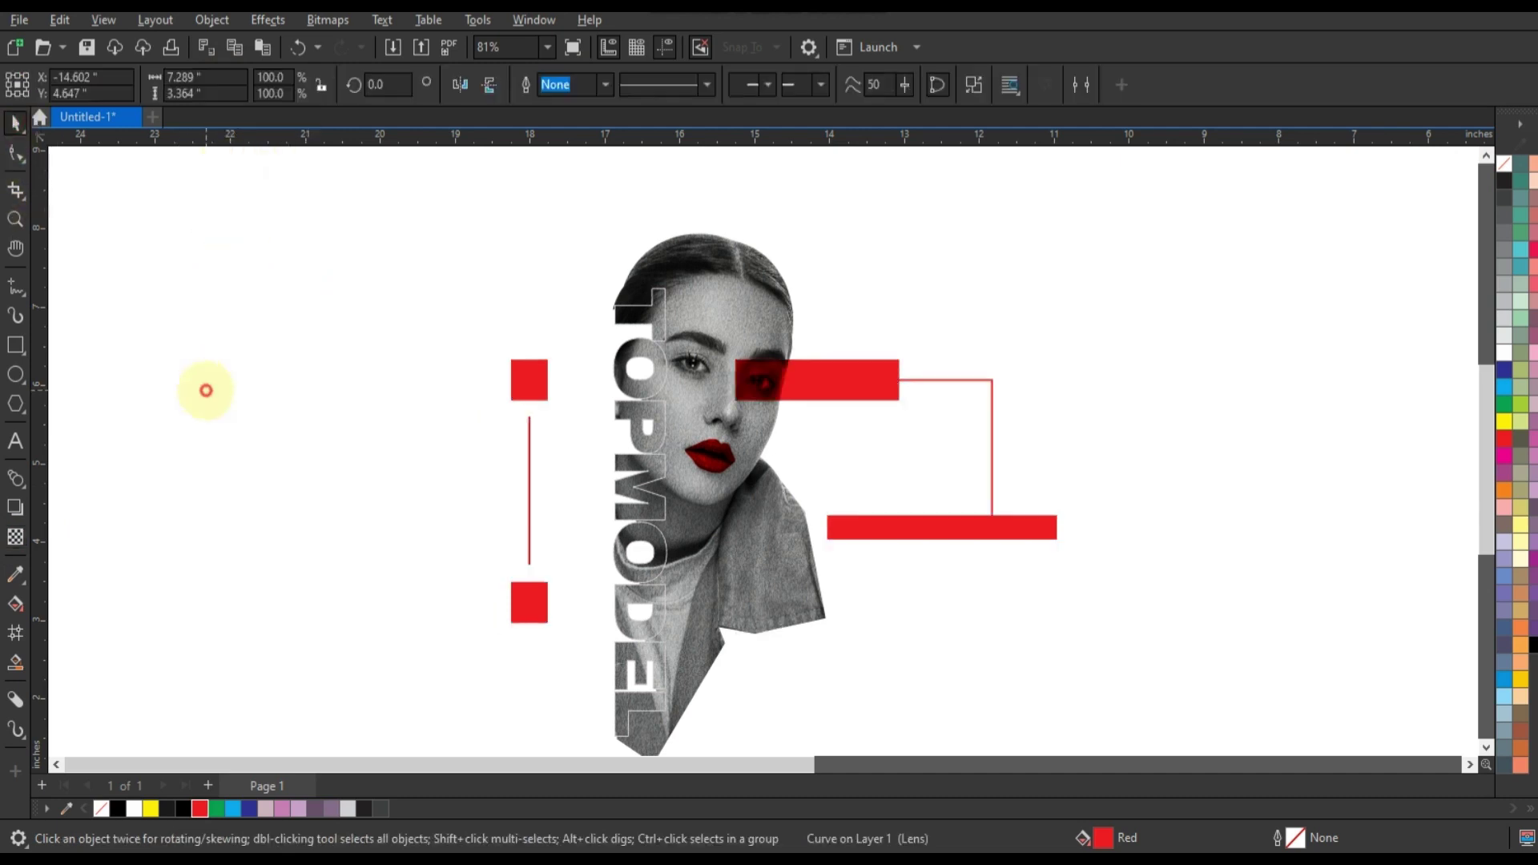
pyautogui.scroll(-1, 201, 373)
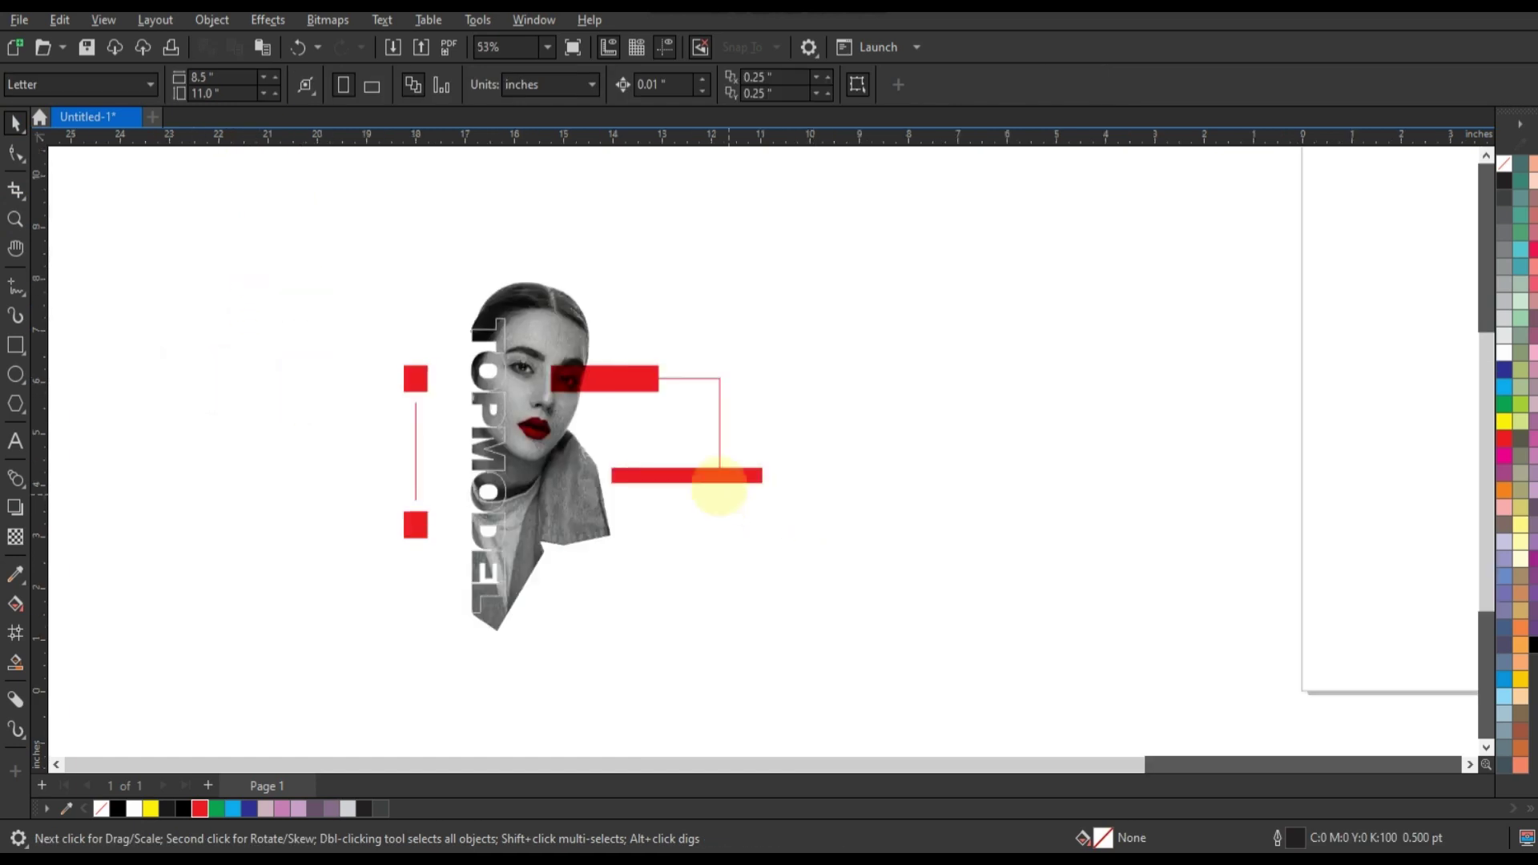
# - Drag the lower bar's left-end nodes right to shorten it
pyautogui.click(721, 481)
pyautogui.press('F10')
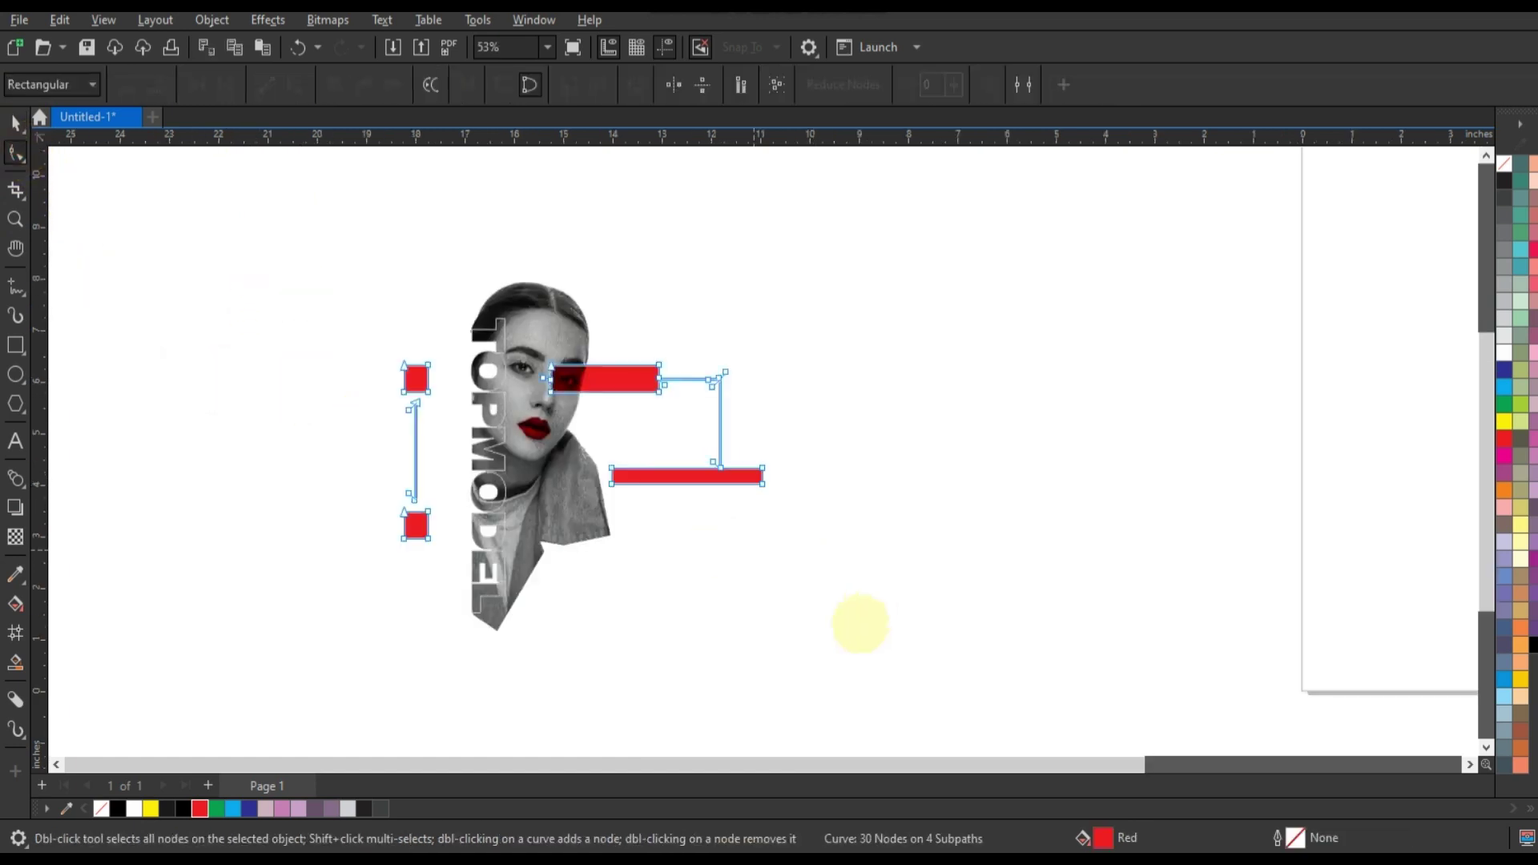
pyautogui.moveTo(595, 448)
pyautogui.mouseDown()
pyautogui.moveTo(633, 503)
pyautogui.moveTo(628, 479)
pyautogui.mouseUp()
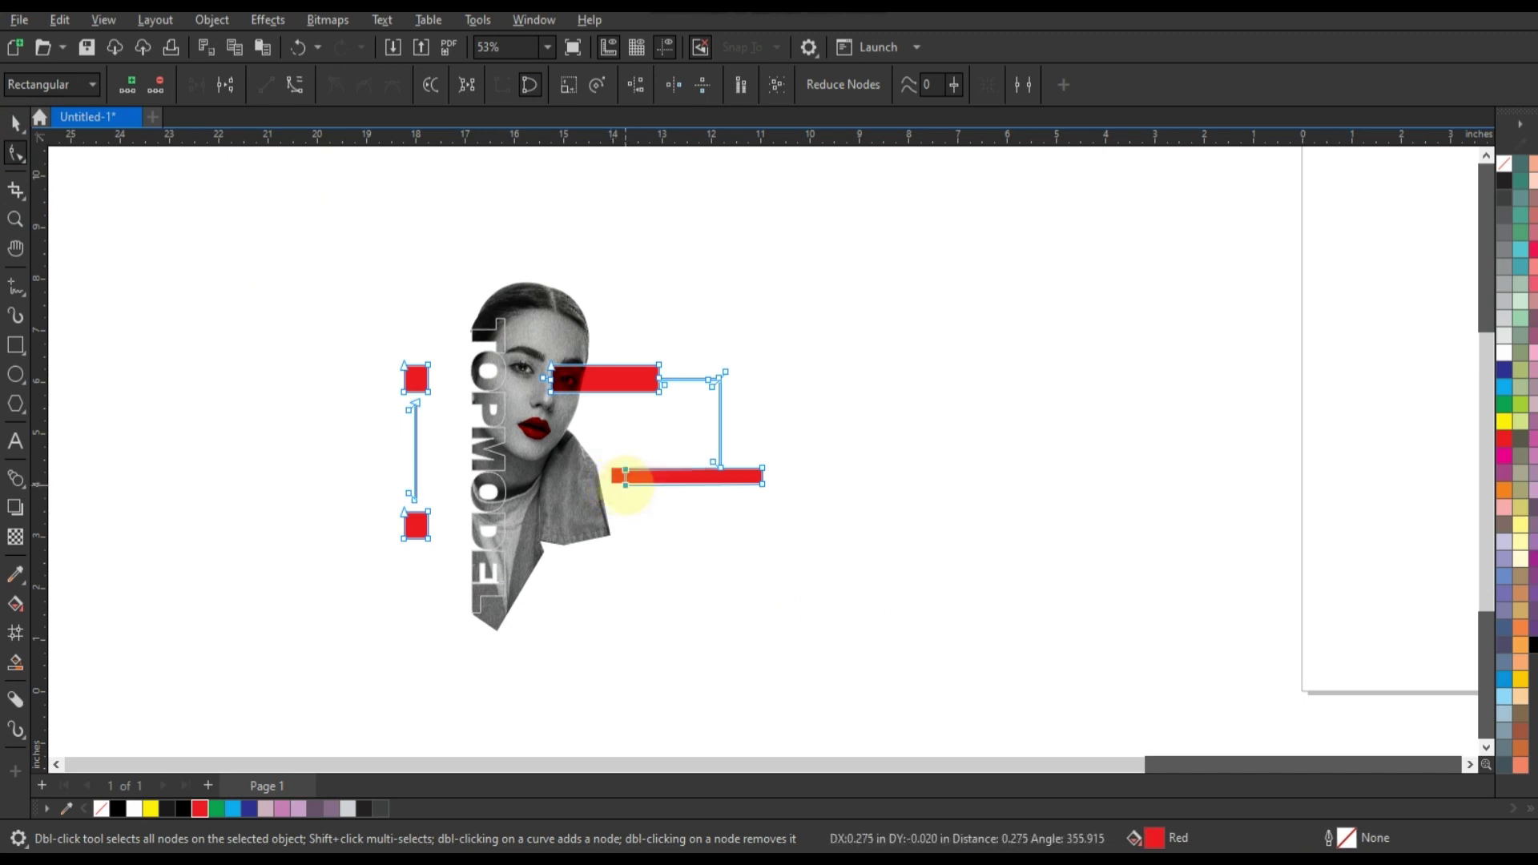
pyautogui.moveTo(628, 479); pyautogui.dragTo(635, 477)
pyautogui.click(16, 219)
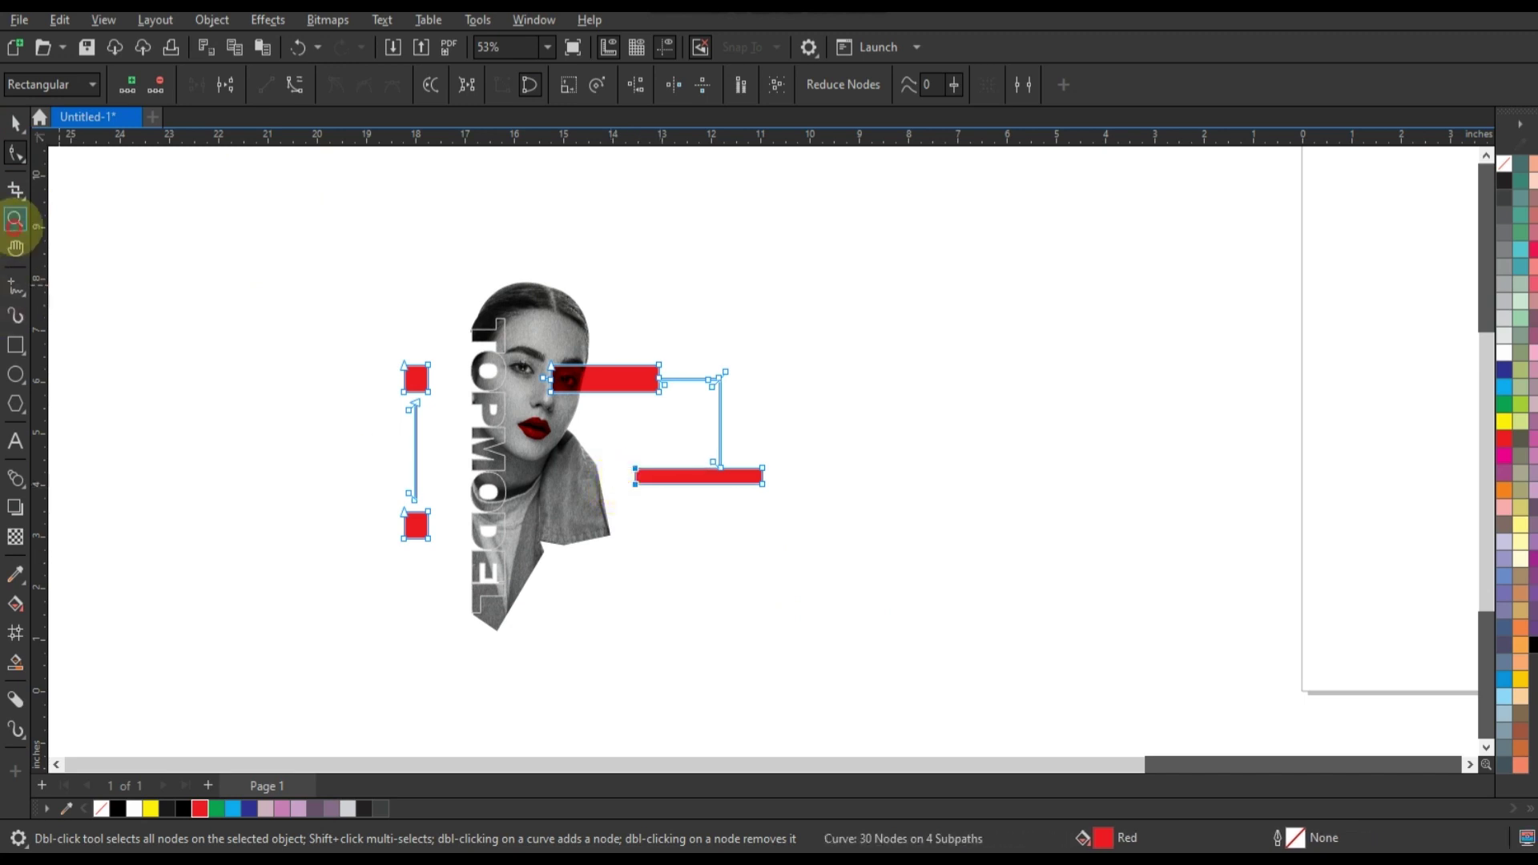
pyautogui.moveTo(344, 282); pyautogui.dragTo(889, 619)
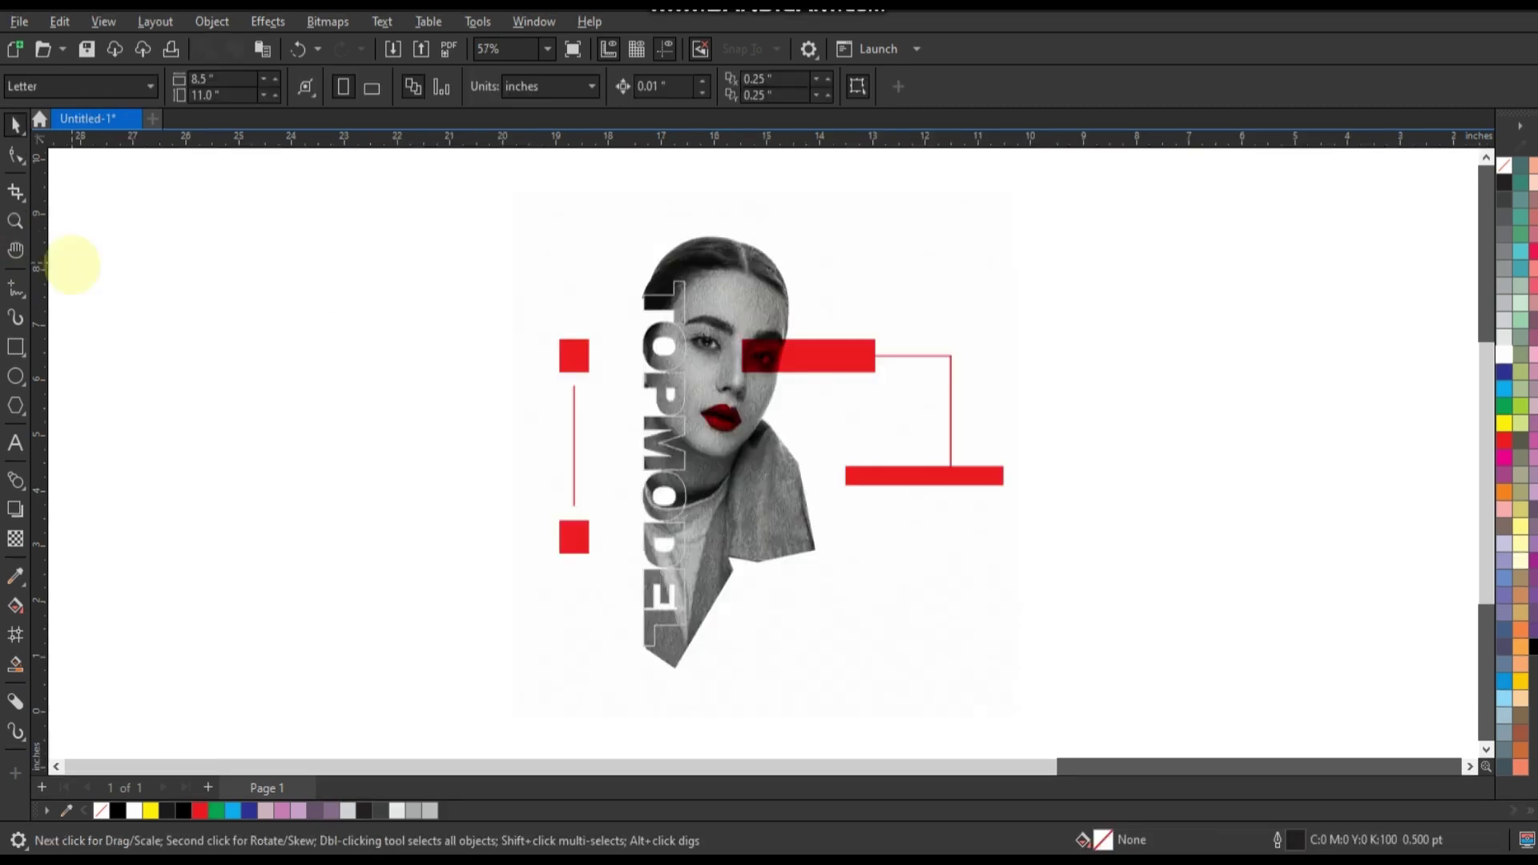
pyautogui.moveTo(455, 251); pyautogui.dragTo(977, 601)
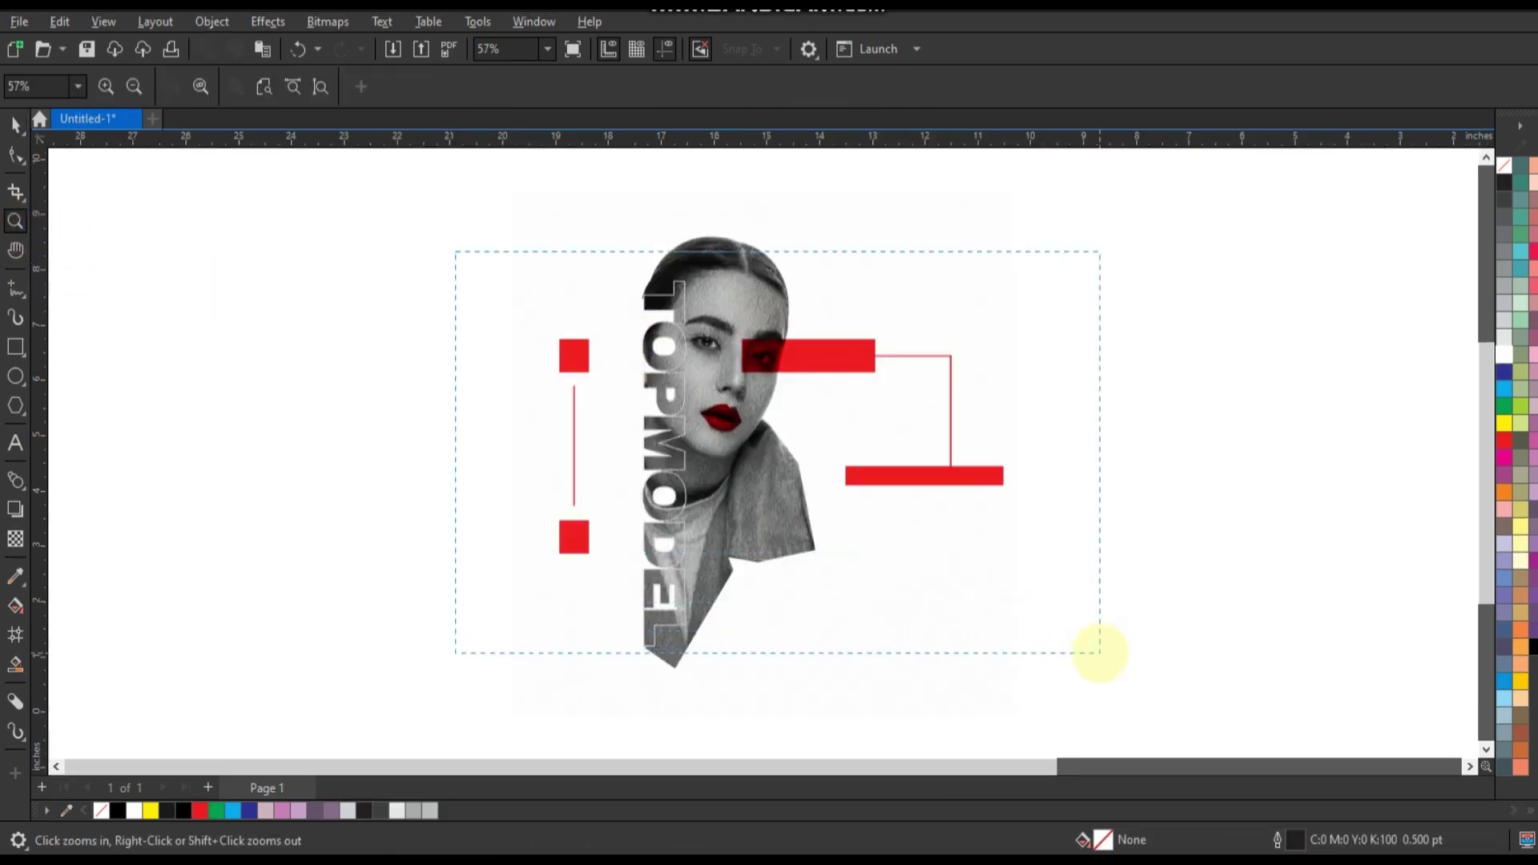
pyautogui.moveTo(911, 277); pyautogui.dragTo(590, 367)
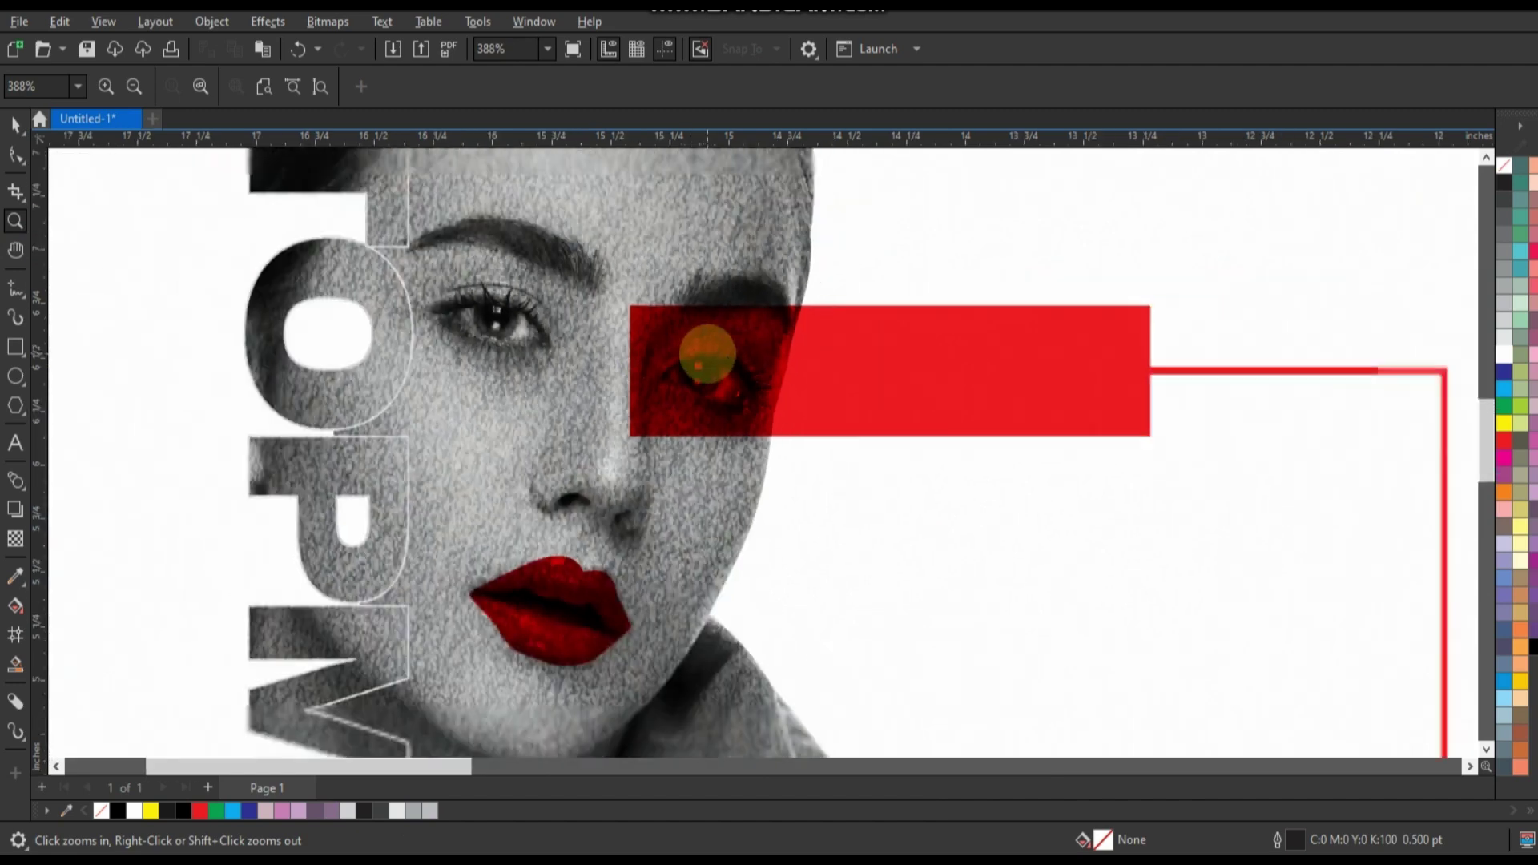
pyautogui.scroll(-2, 707, 353)
pyautogui.scroll(-2, 707, 353)
pyautogui.scroll(-1, 707, 354)
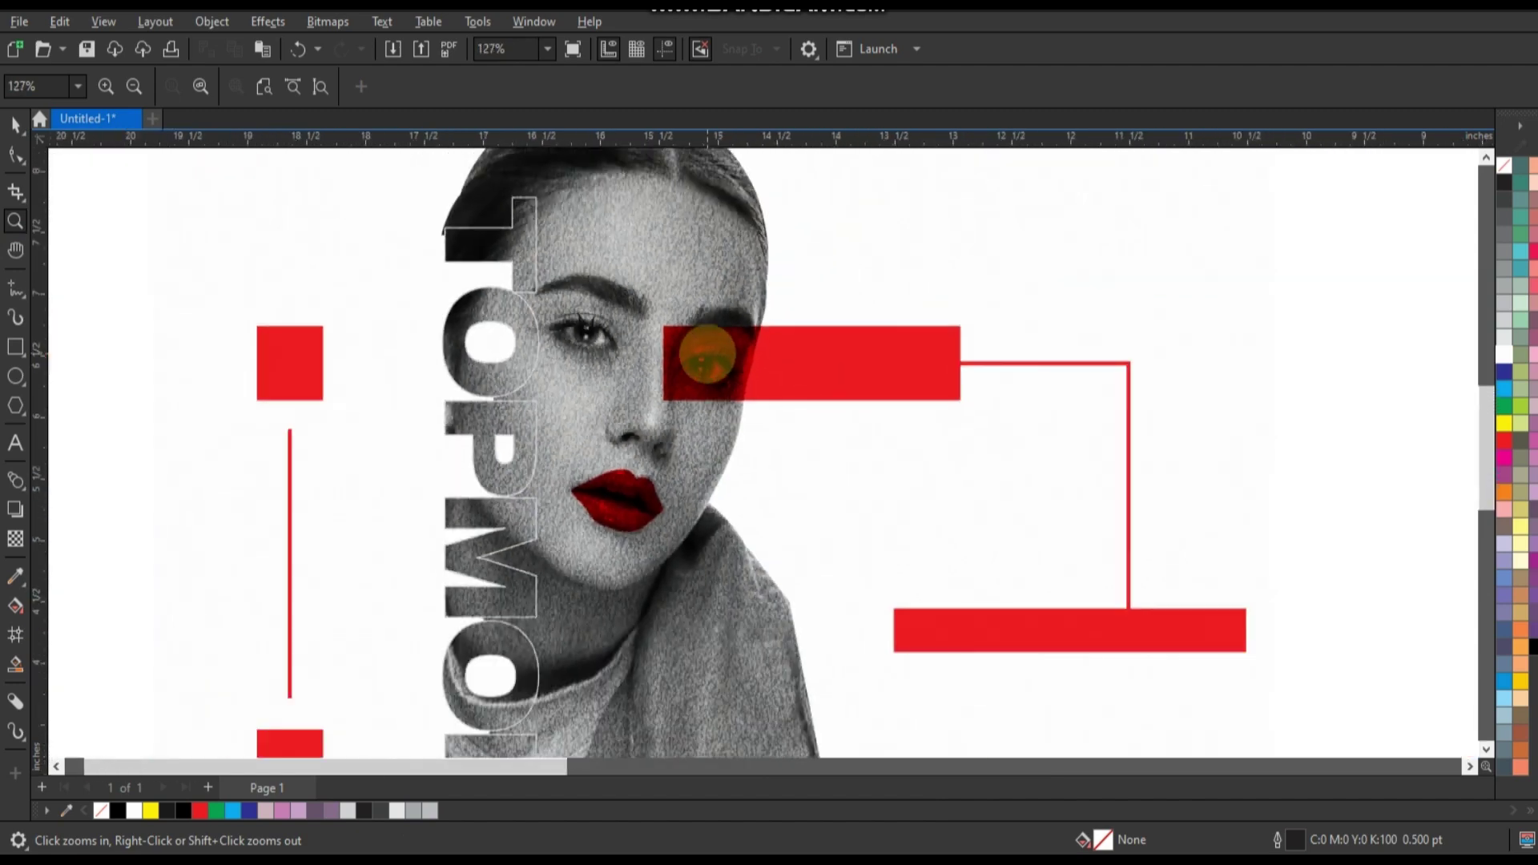
pyautogui.scroll(-1, 707, 353)
pyautogui.scroll(-1, 708, 353)
pyautogui.scroll(-1, 708, 353)
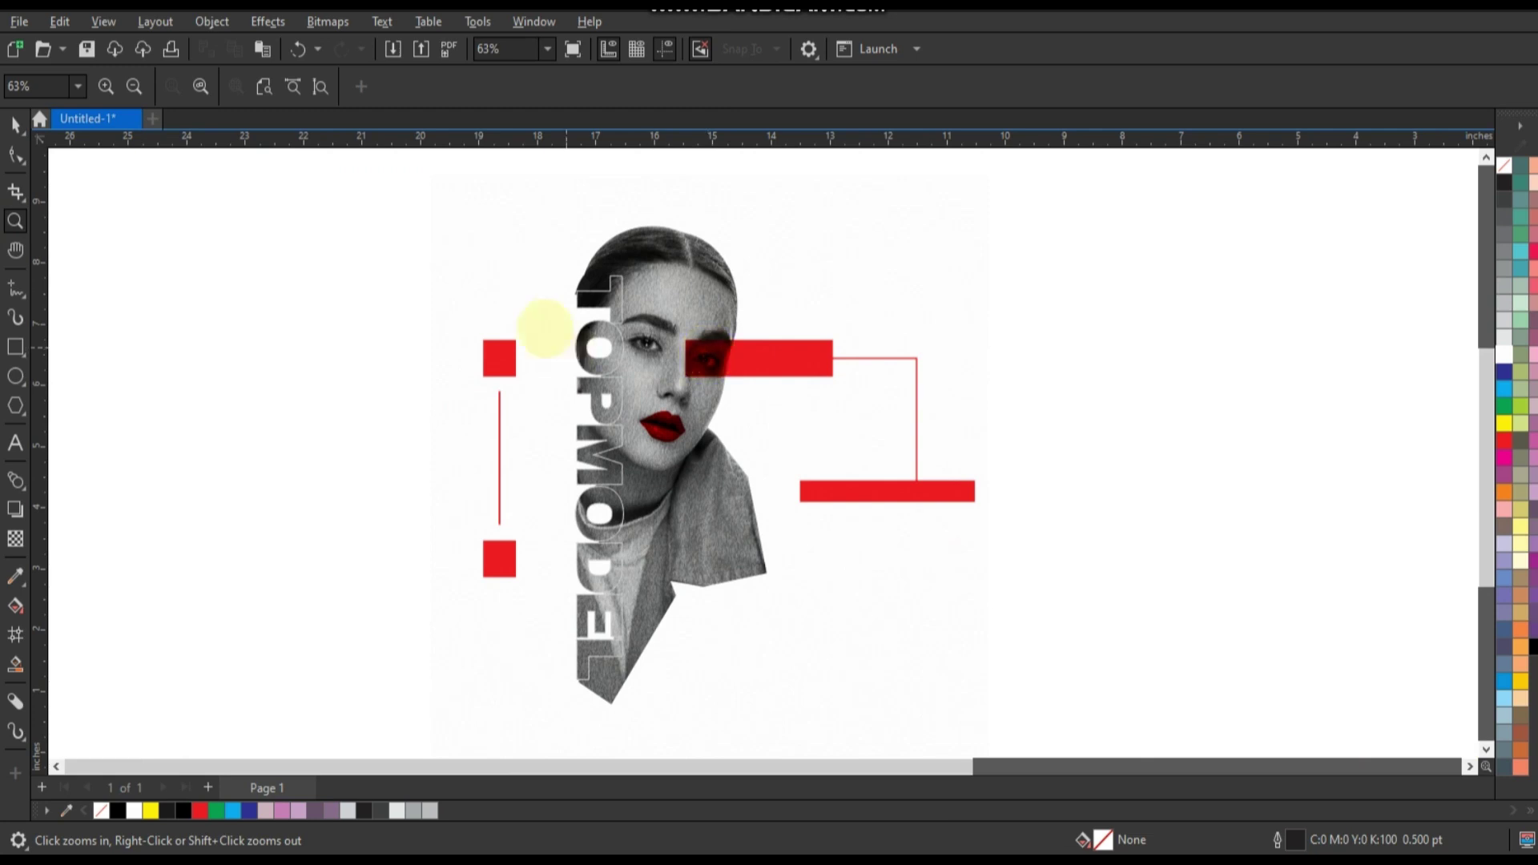
pyautogui.moveTo(441, 256)
pyautogui.mouseDown()
pyautogui.moveTo(901, 661)
pyautogui.moveTo(955, 684)
pyautogui.mouseUp()
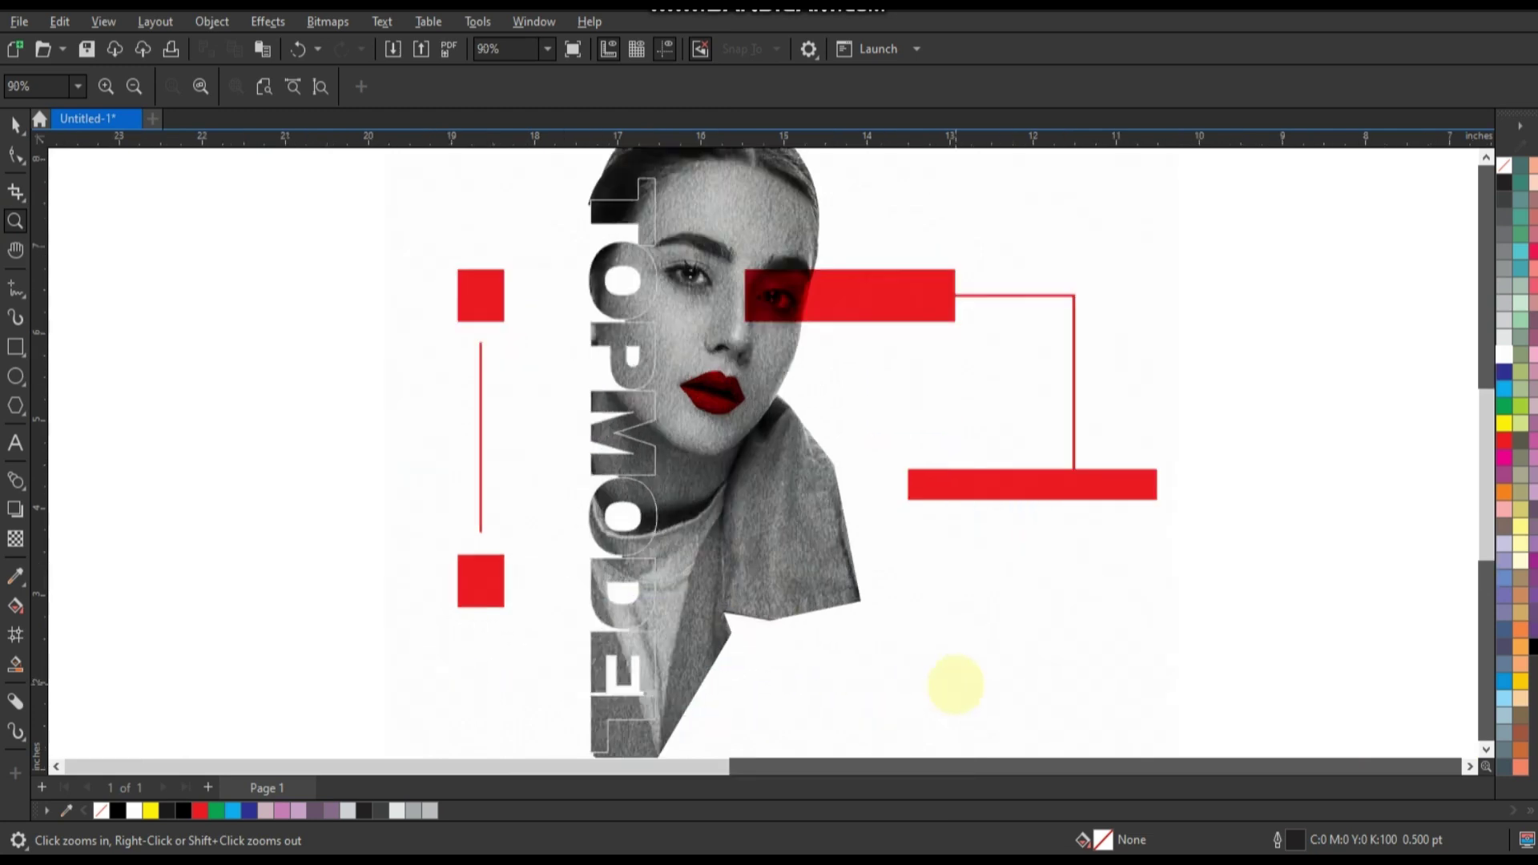